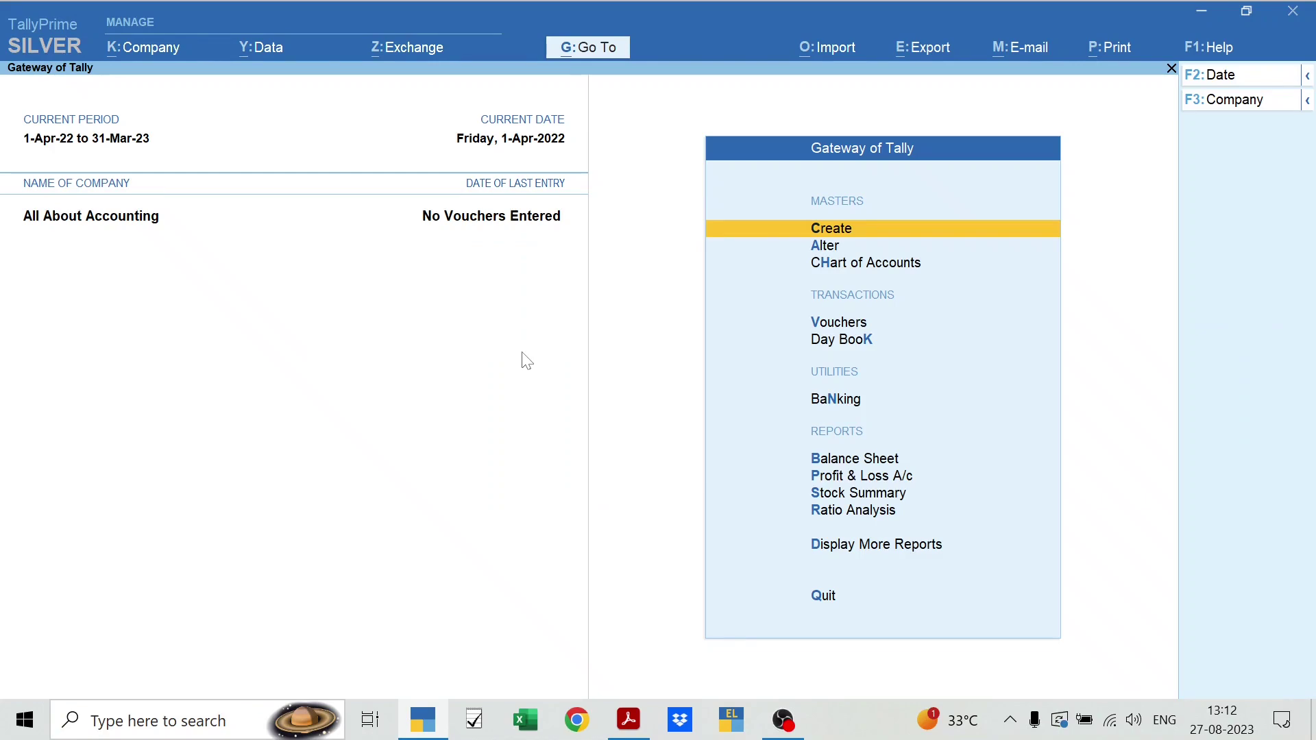
- Create a ledger named XYZ Bank Car Loan under the Secured Loans group and save it
key(Return)
key(Down)
key(Return)
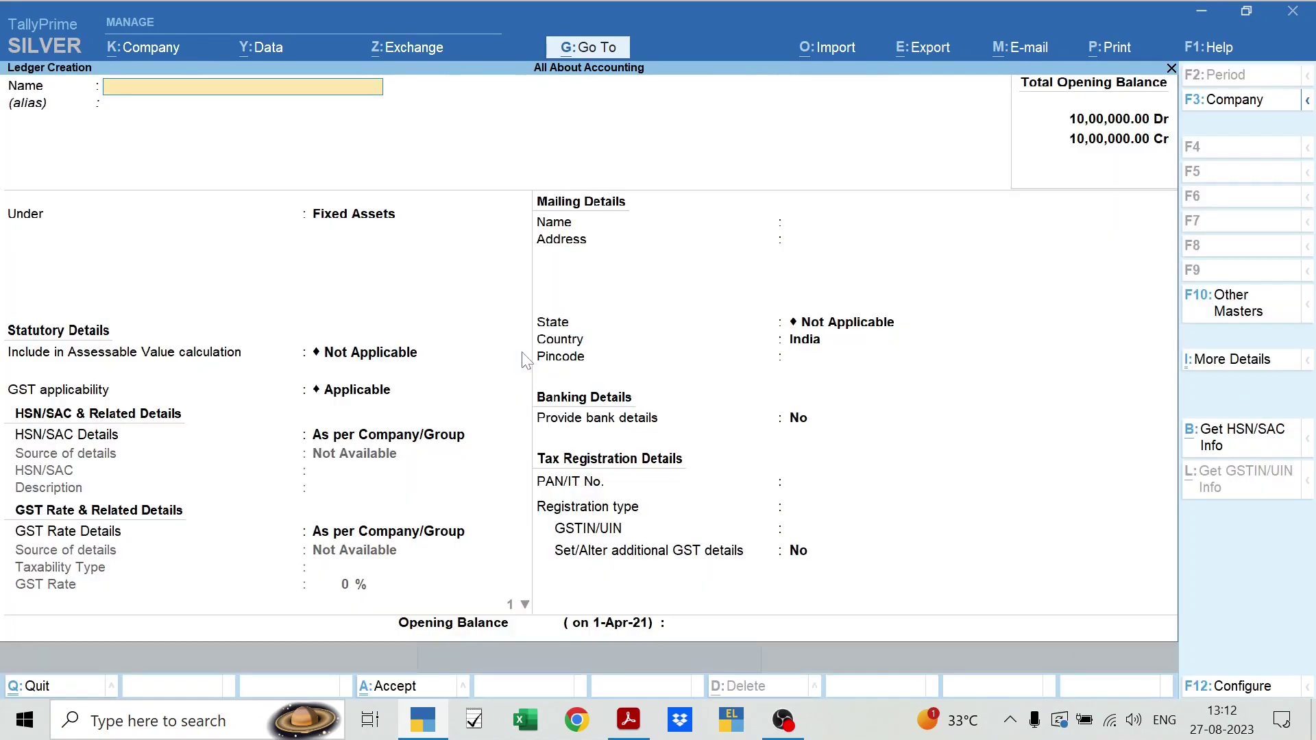
text(XYZ Bank Car Loan)
key(Return)
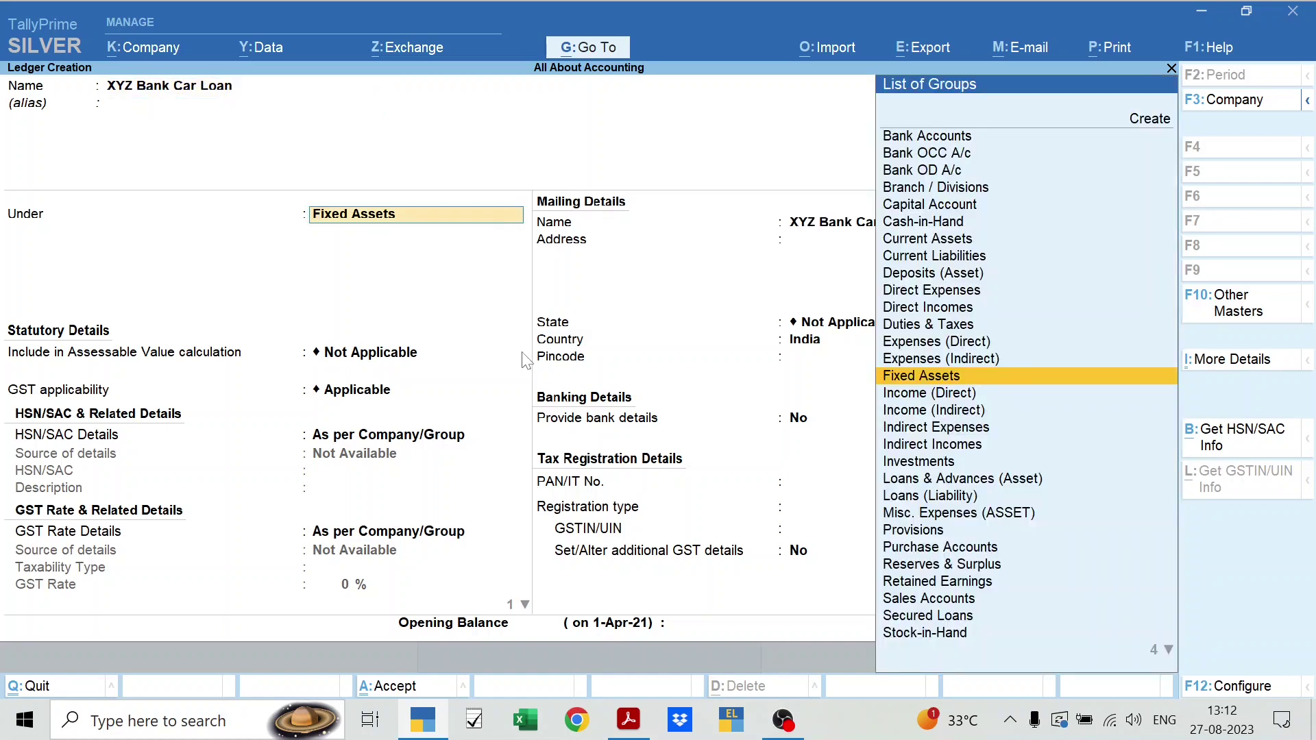
text(Secure)
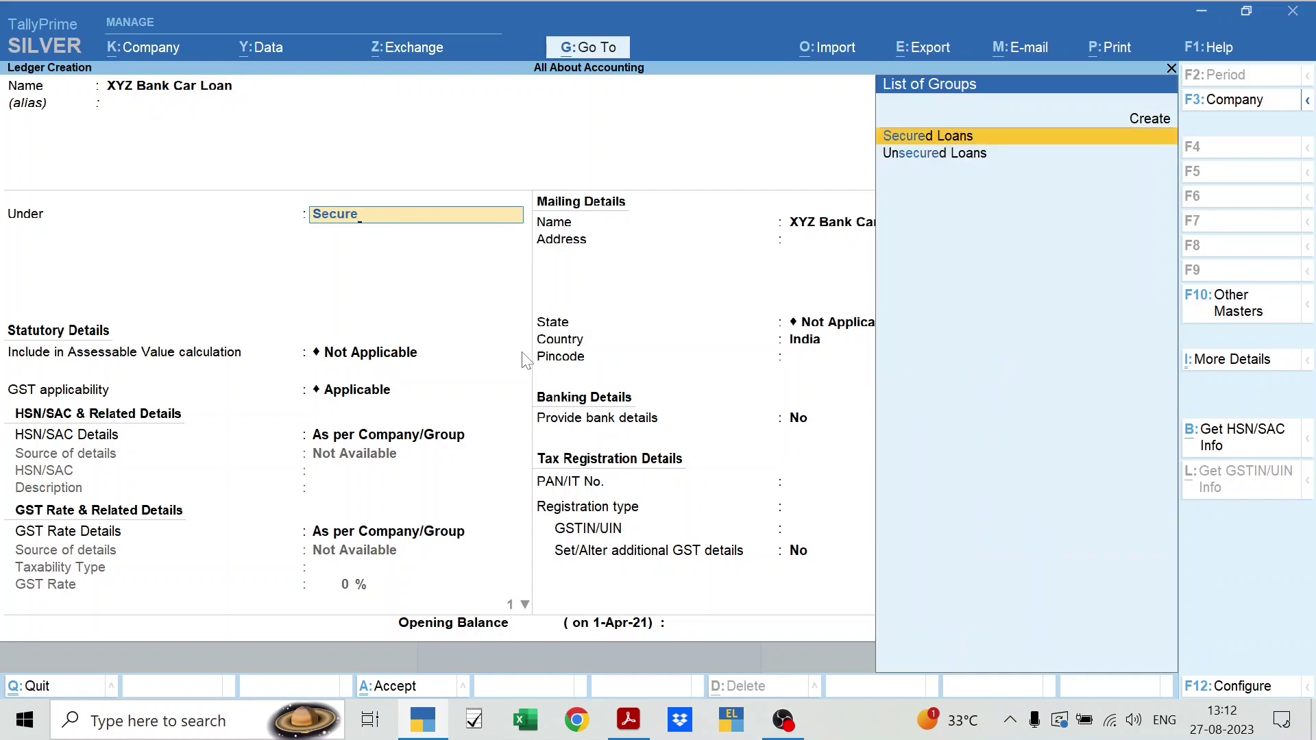
key(Return)
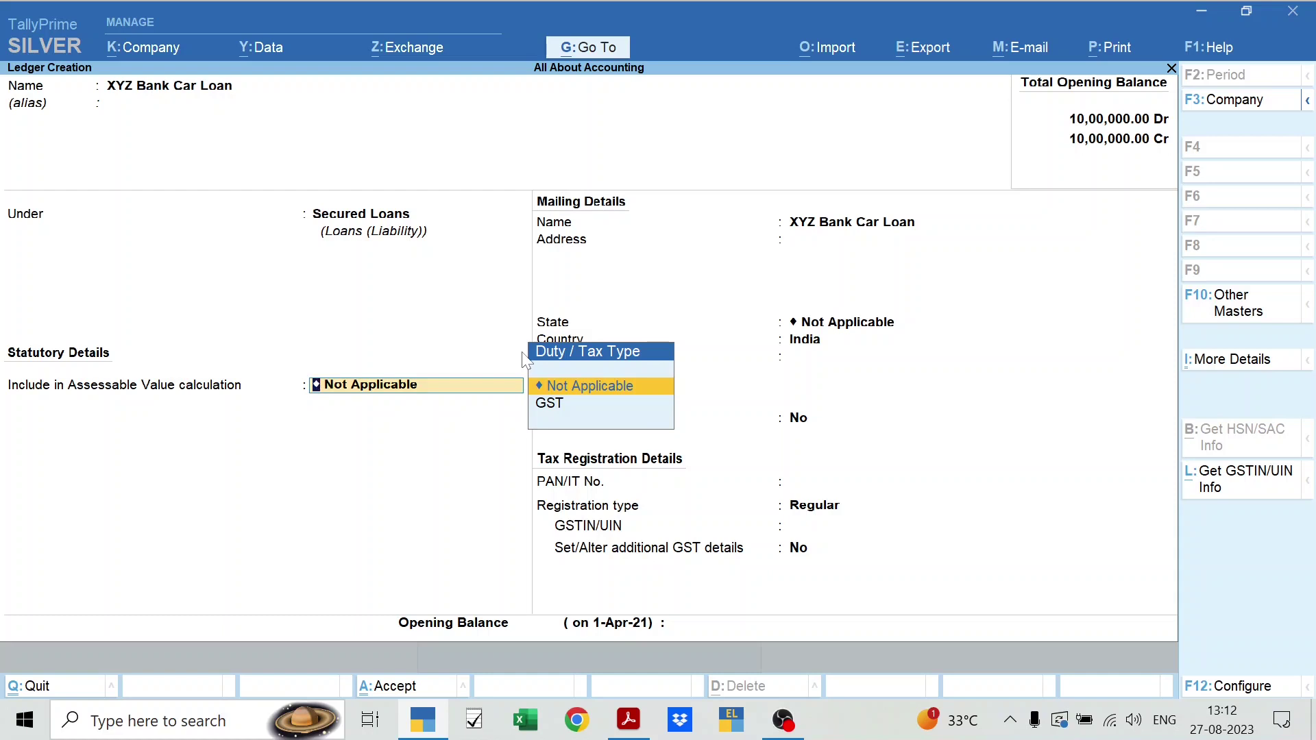
key(ctrl)
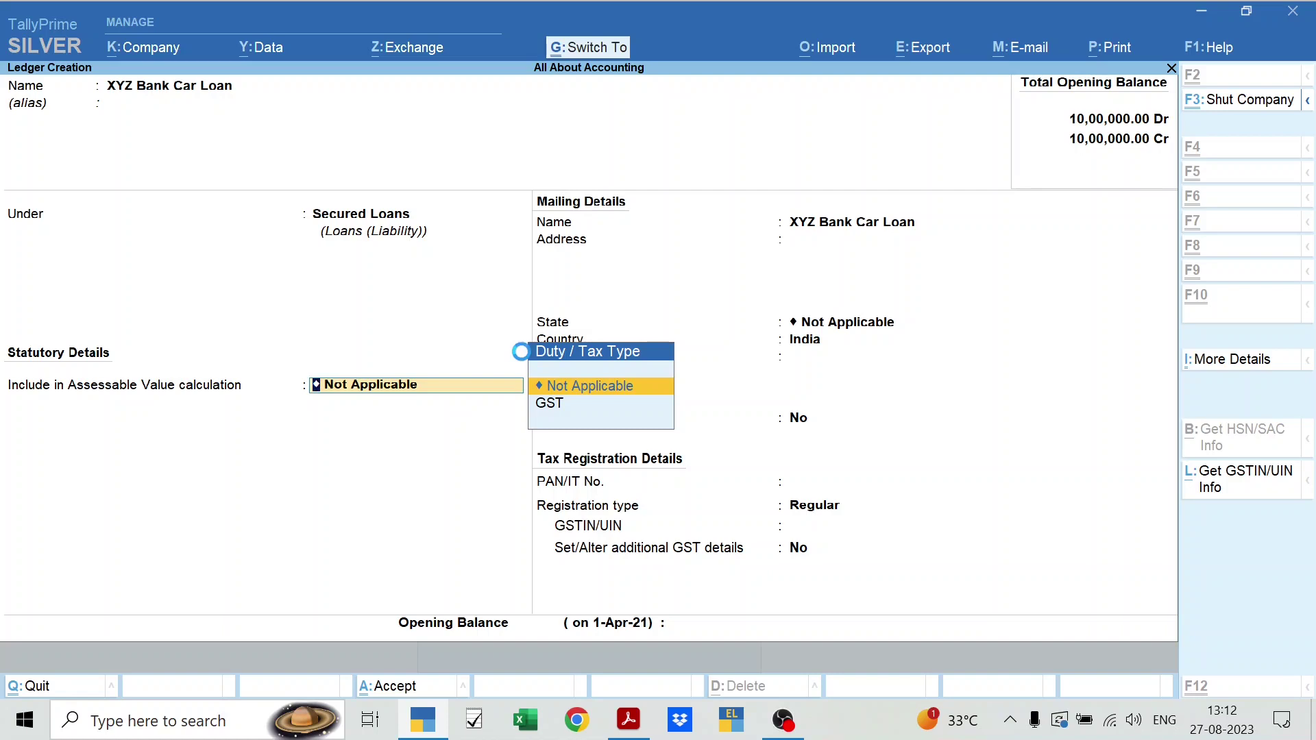
key(ctrl+a)
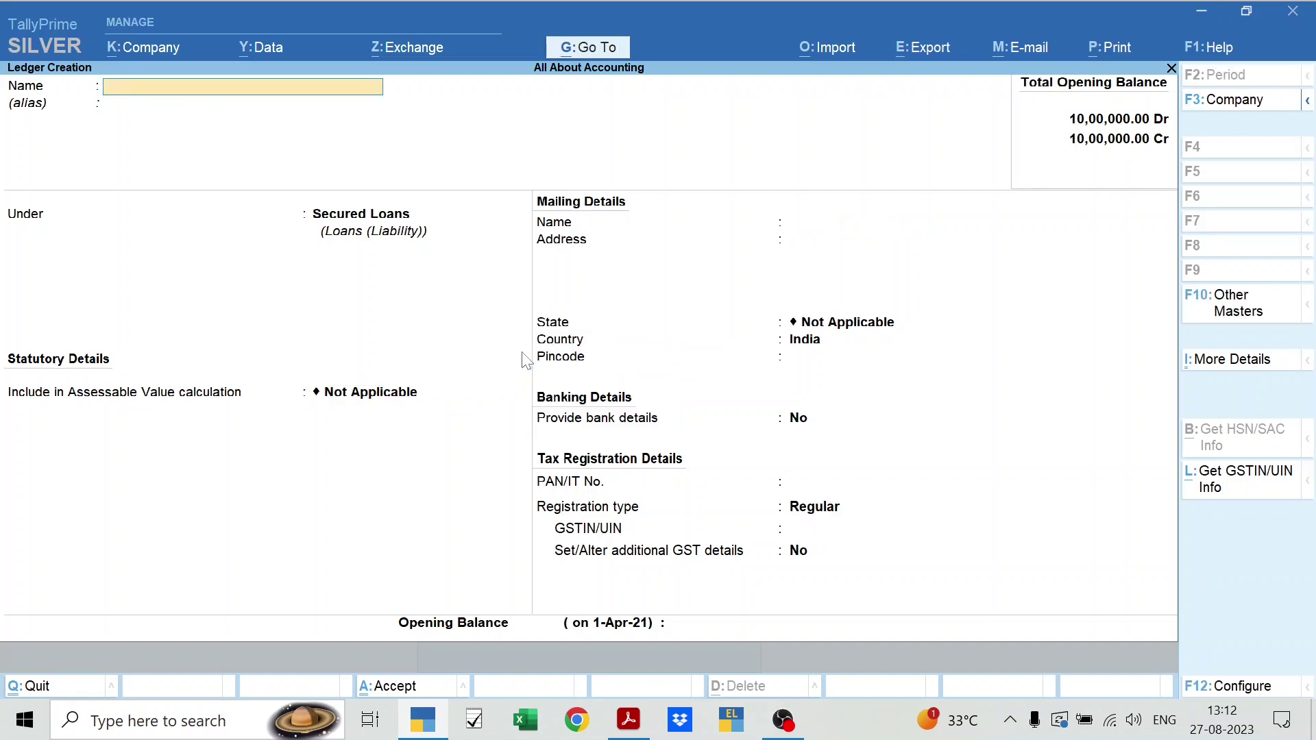
- Check the ledger list in the EMI Journal Entries PDF and create the ABC Automobiles ledger under Sundry Creditors
key(alt+Tab)
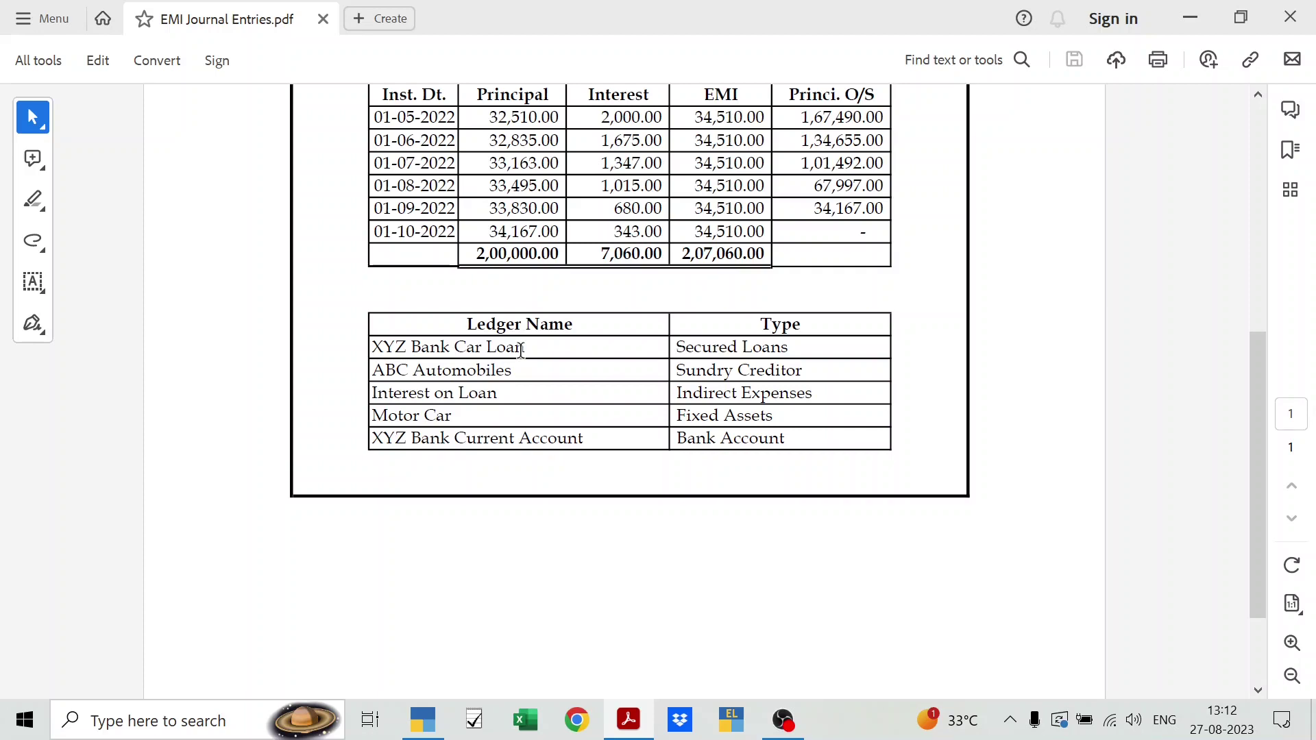
key(alt+Tab)
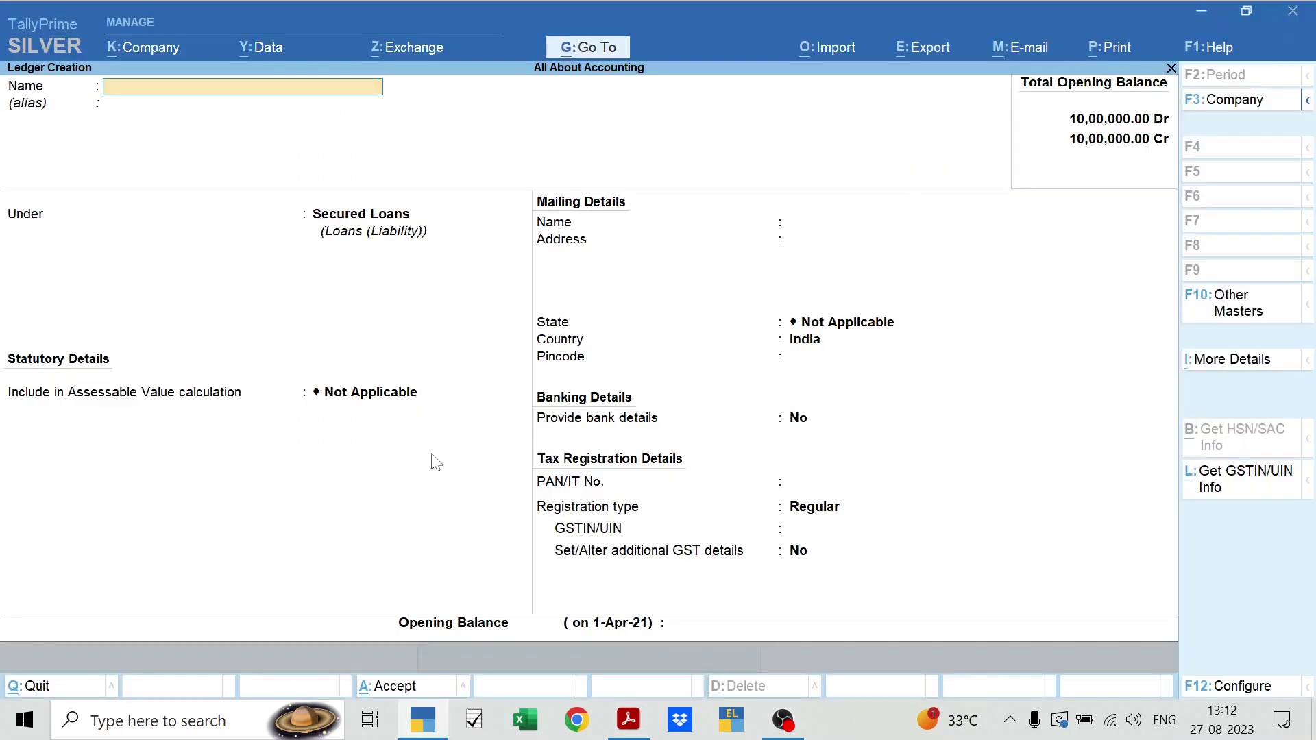
text(ABC Automobiles)
key(Return)
text(Su)
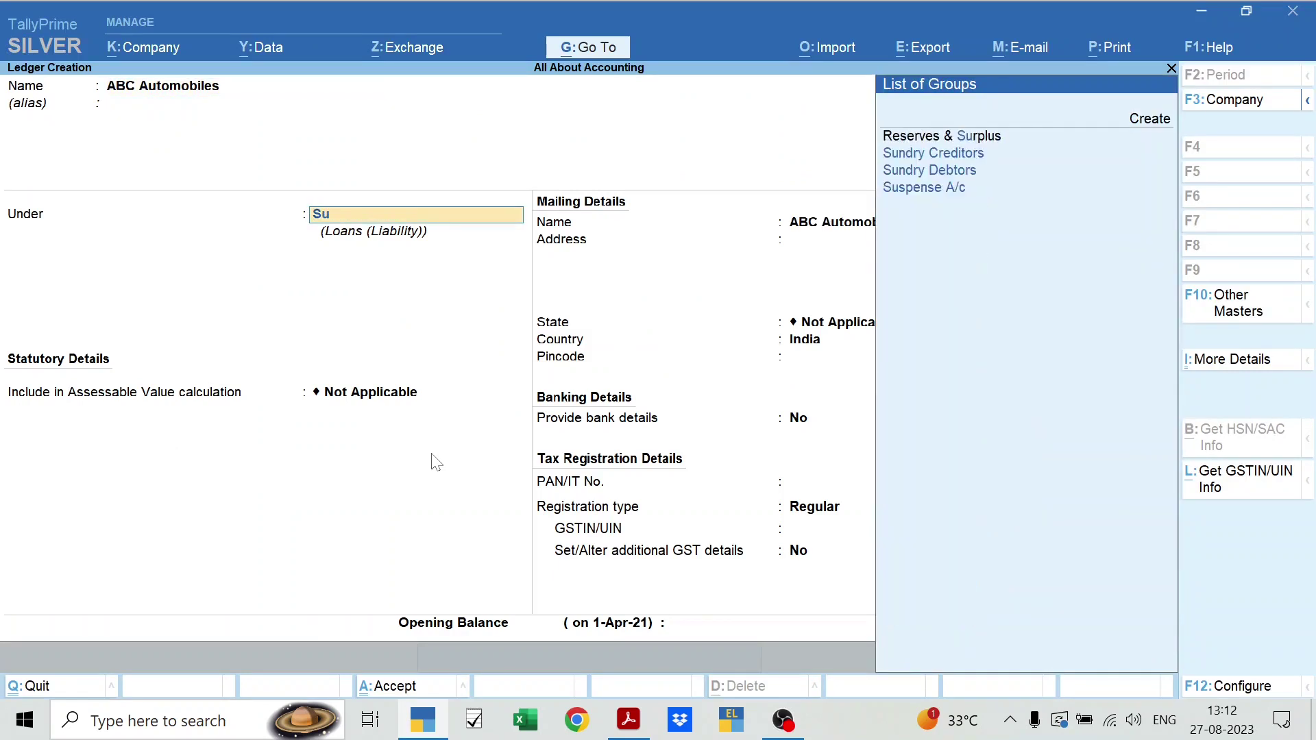
text(ndr)
key(Return)
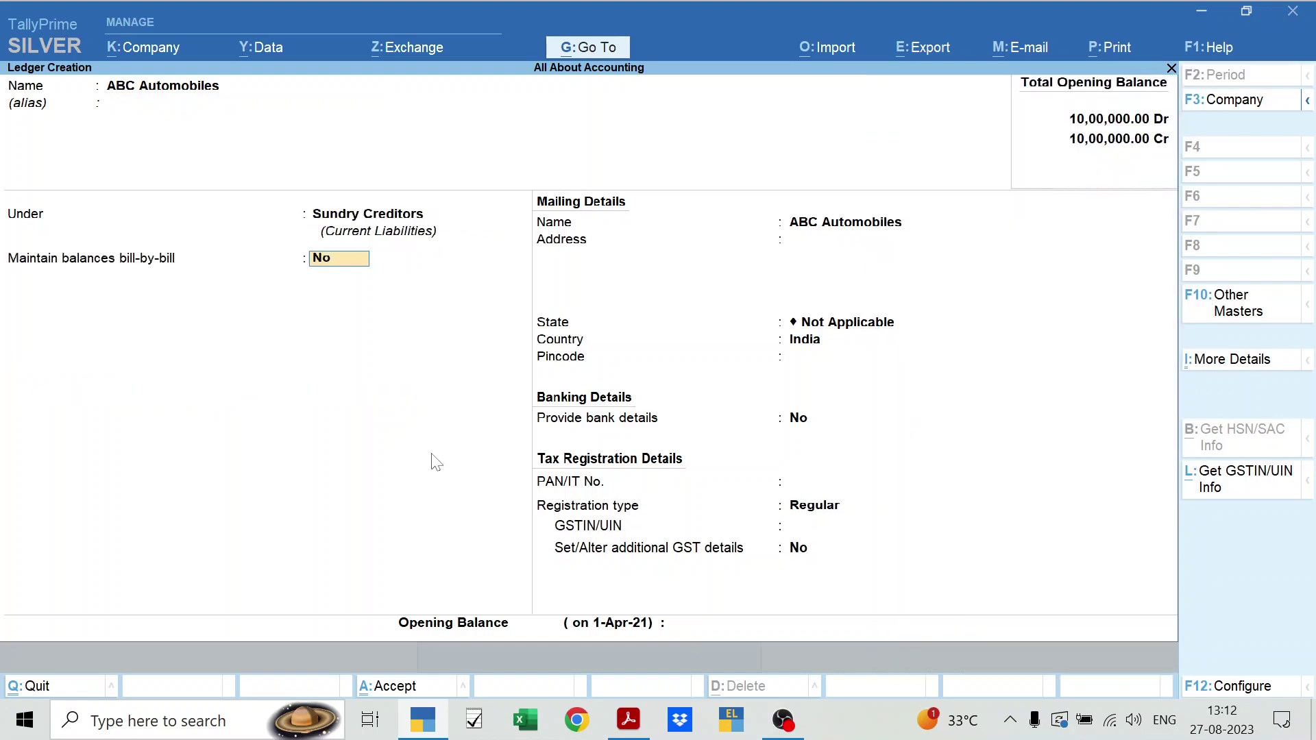
key(ctrl+a)
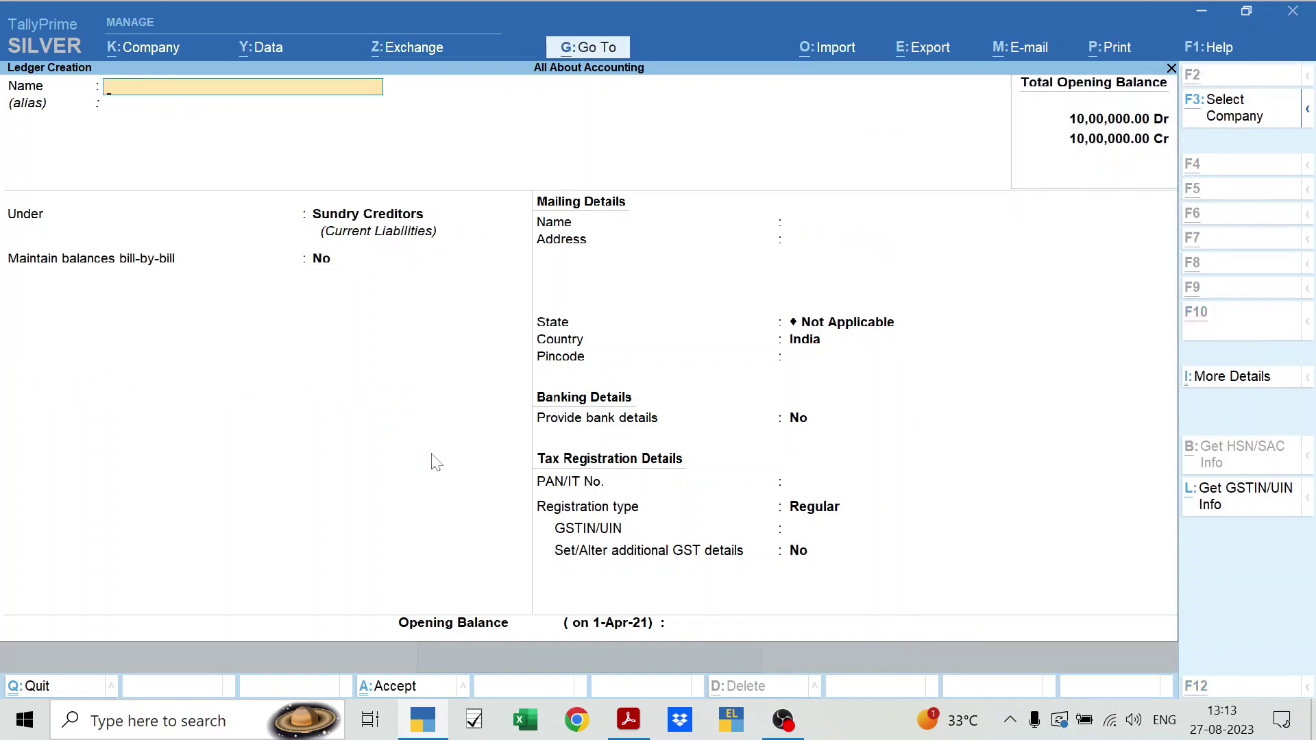
- Consult the PDF's ledger list and create the Interest on Loan ledger under Indirect Expenses
key(alt+Tab)
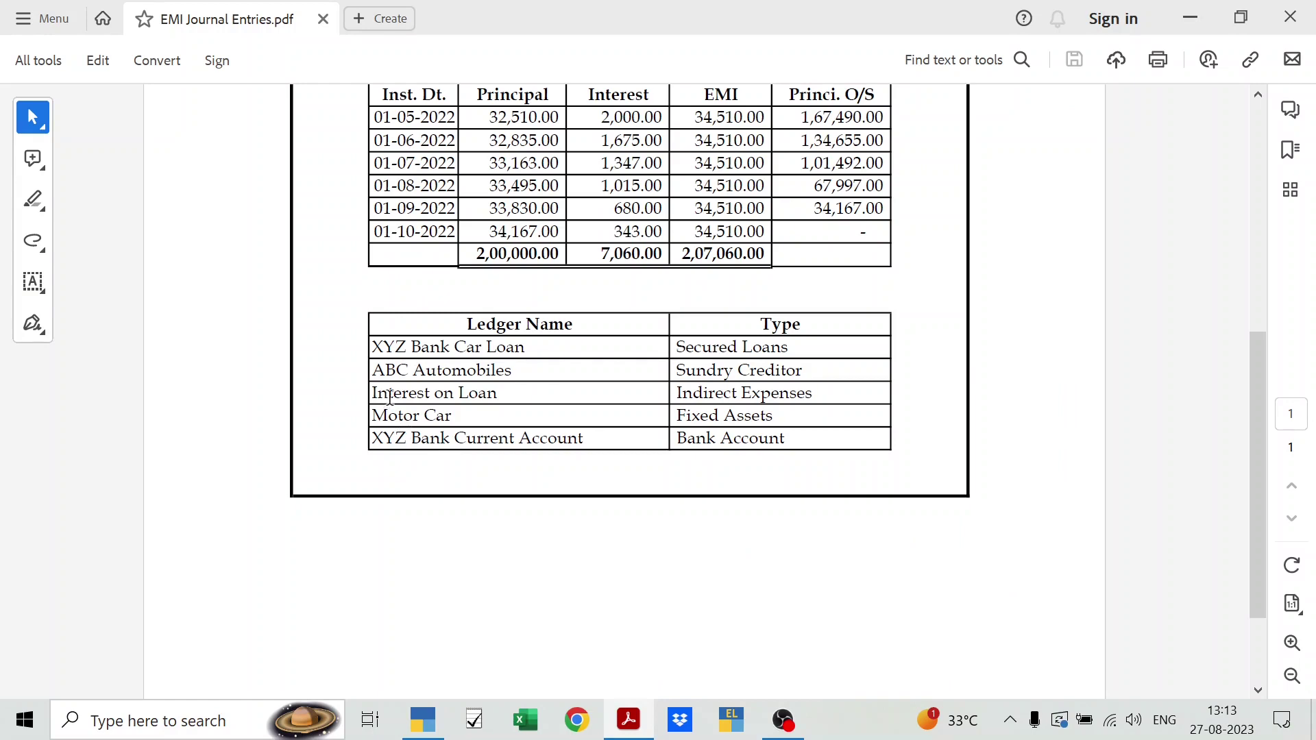
key(alt+Tab)
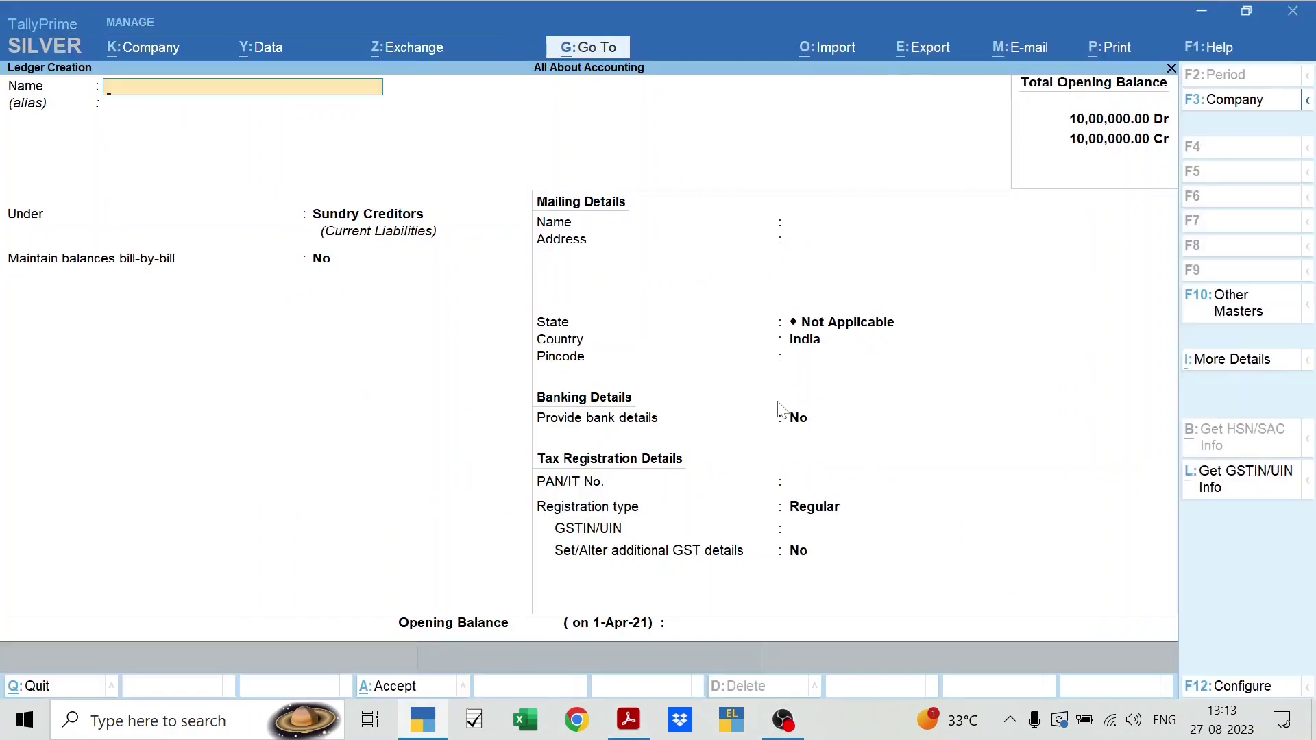
text(Interest on Loan)
key(Return)
text(Indi)
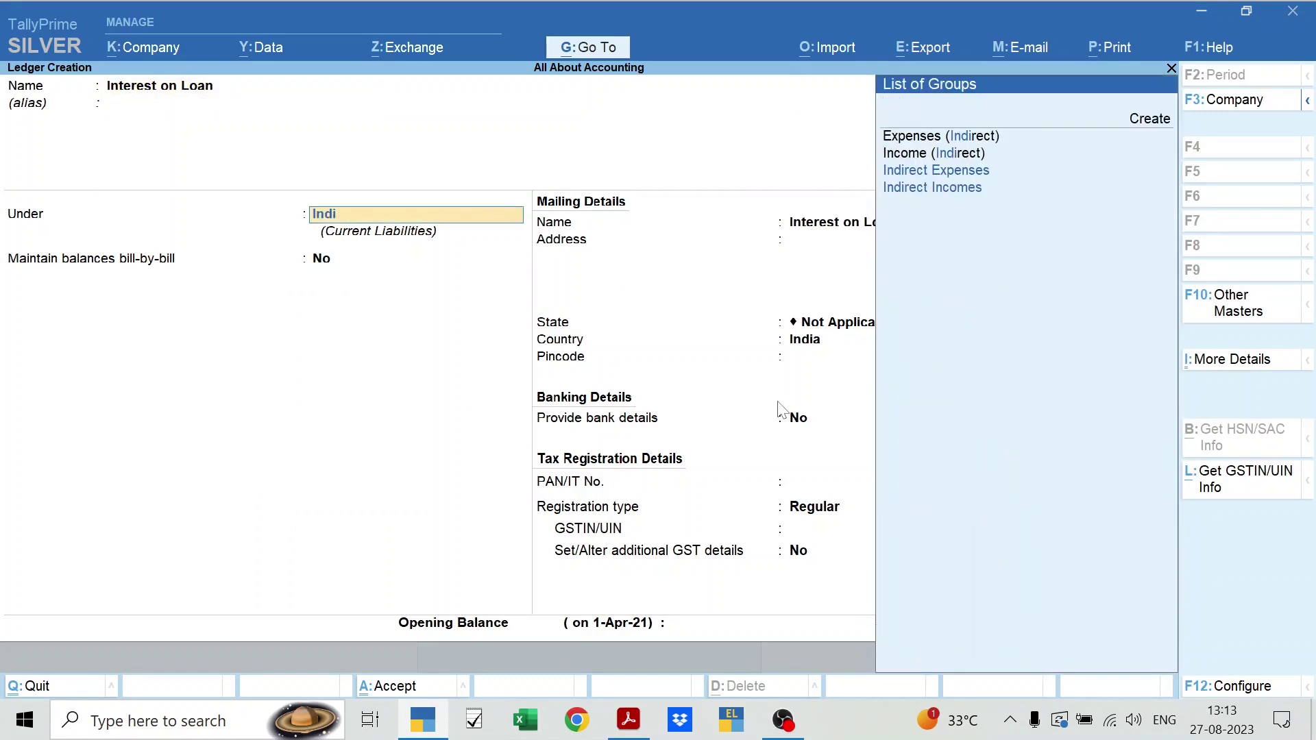
text(rec)
key(Down)
key(Return)
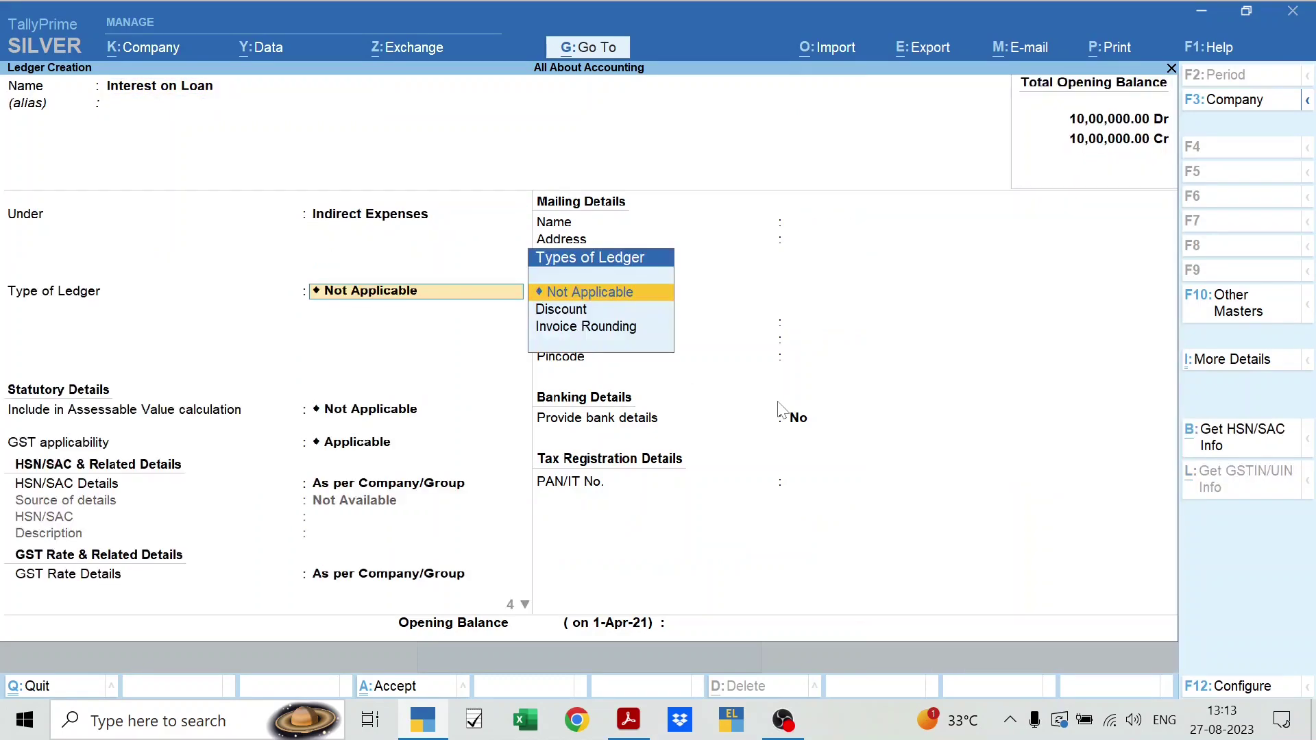
key(ctrl+a)
- Consult the PDF's ledger list and create the Motor Car ledger under Fixed Assets
key(alt+Tab)
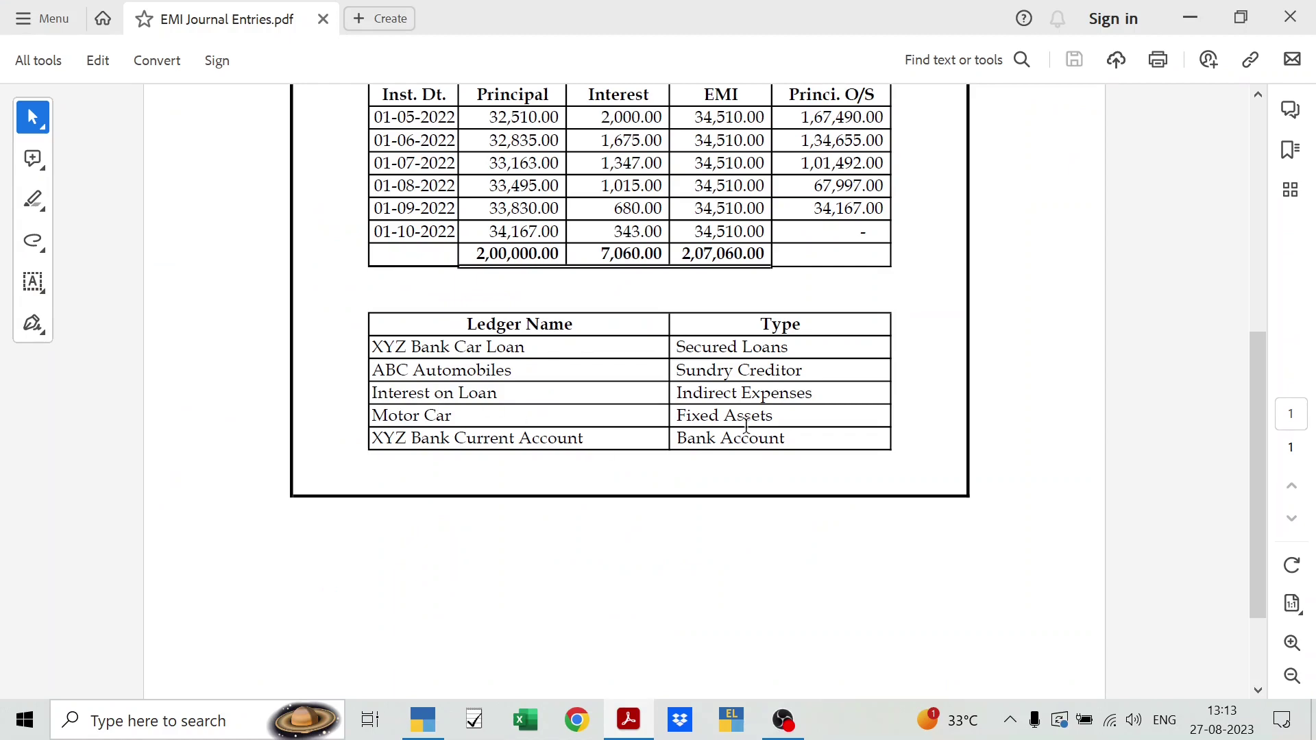
key(alt+Tab)
text(Motor Car)
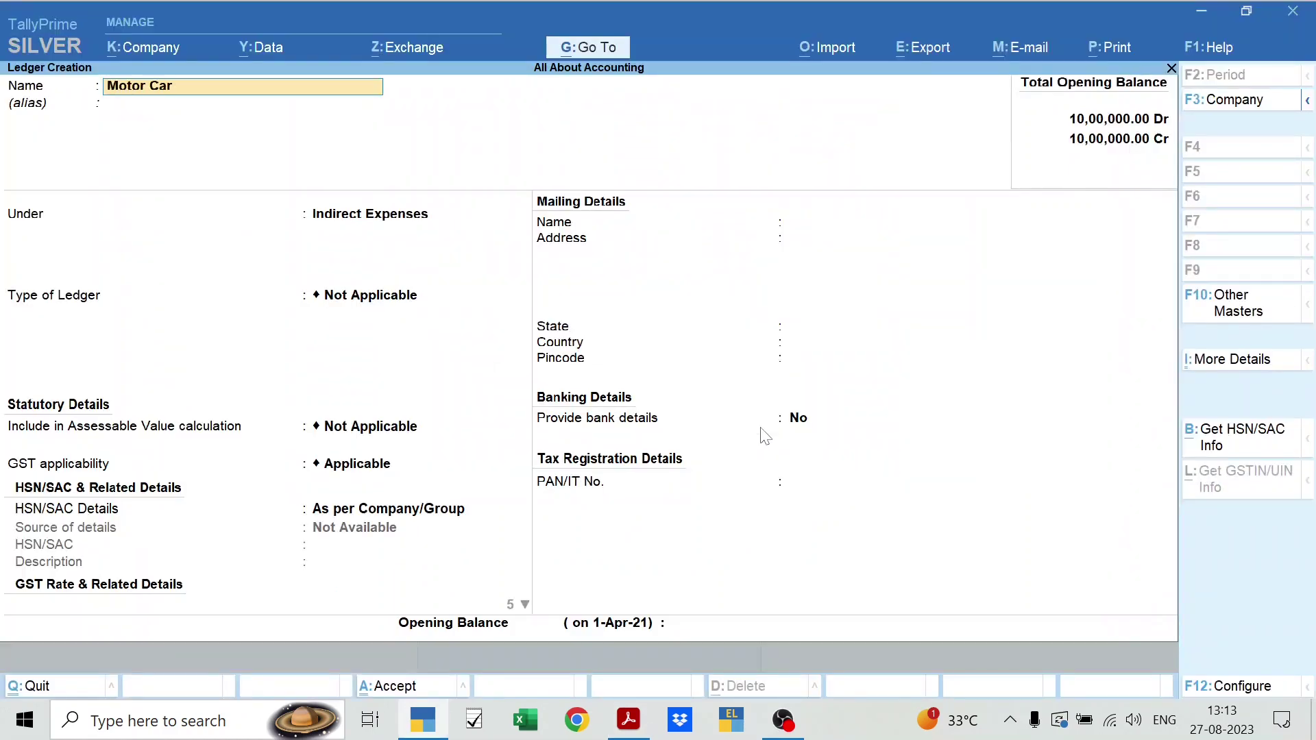
key(Return)
text(Fixed)
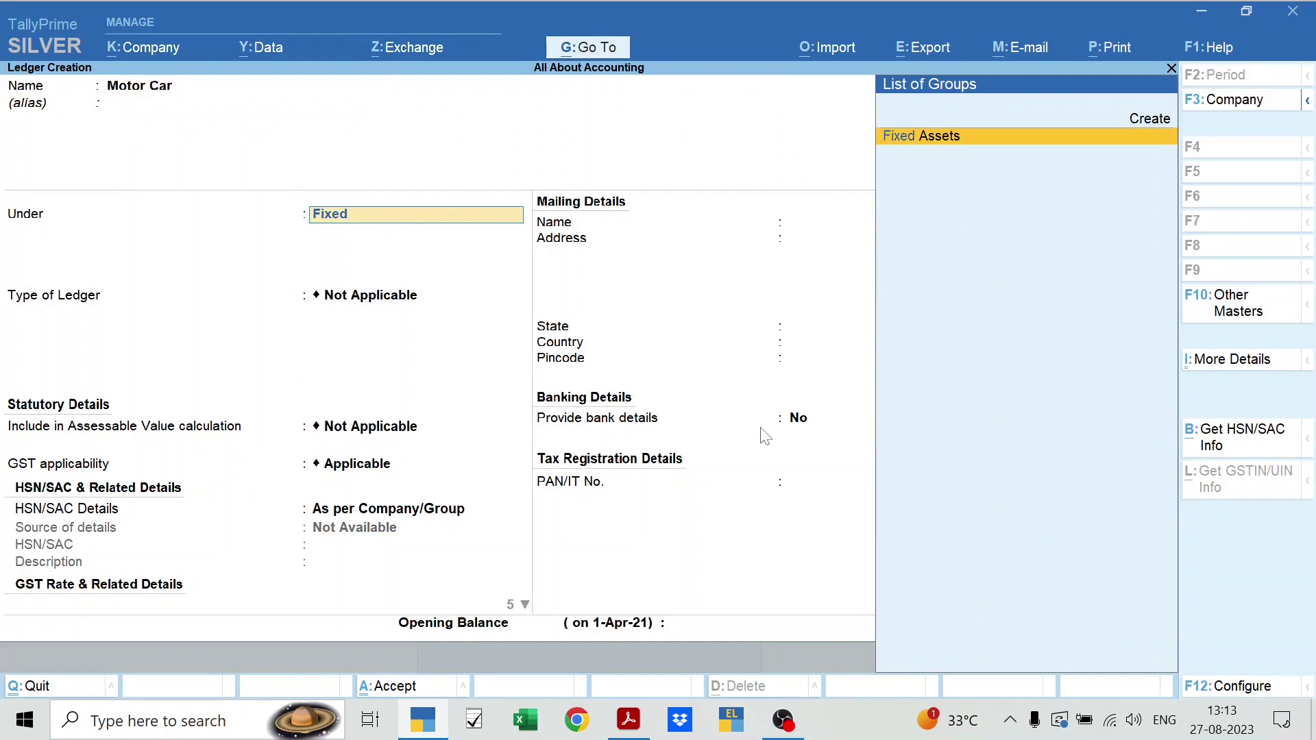
key(Return)
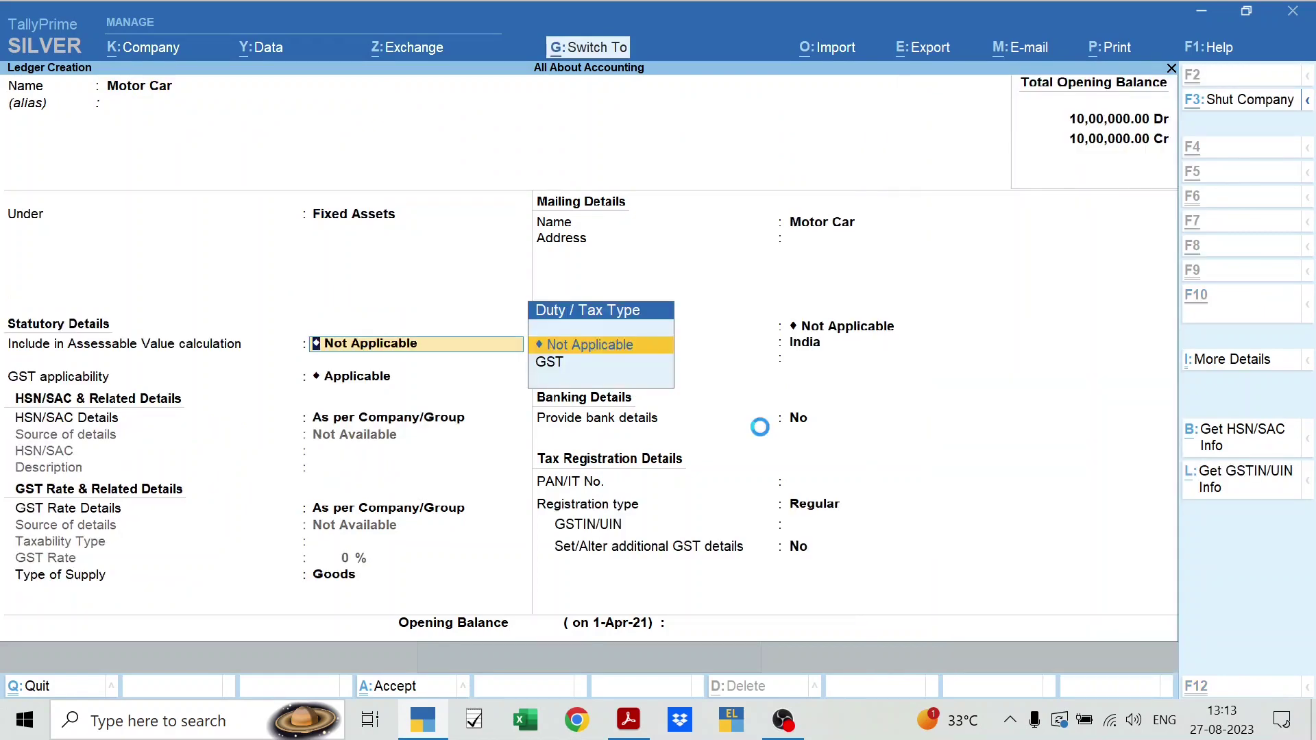
key(ctrl+a)
- Review the car price, down payment, loan amount and loan date in the EMI Journal Entries PDF, and return to TallyPrime
key(alt+Tab)
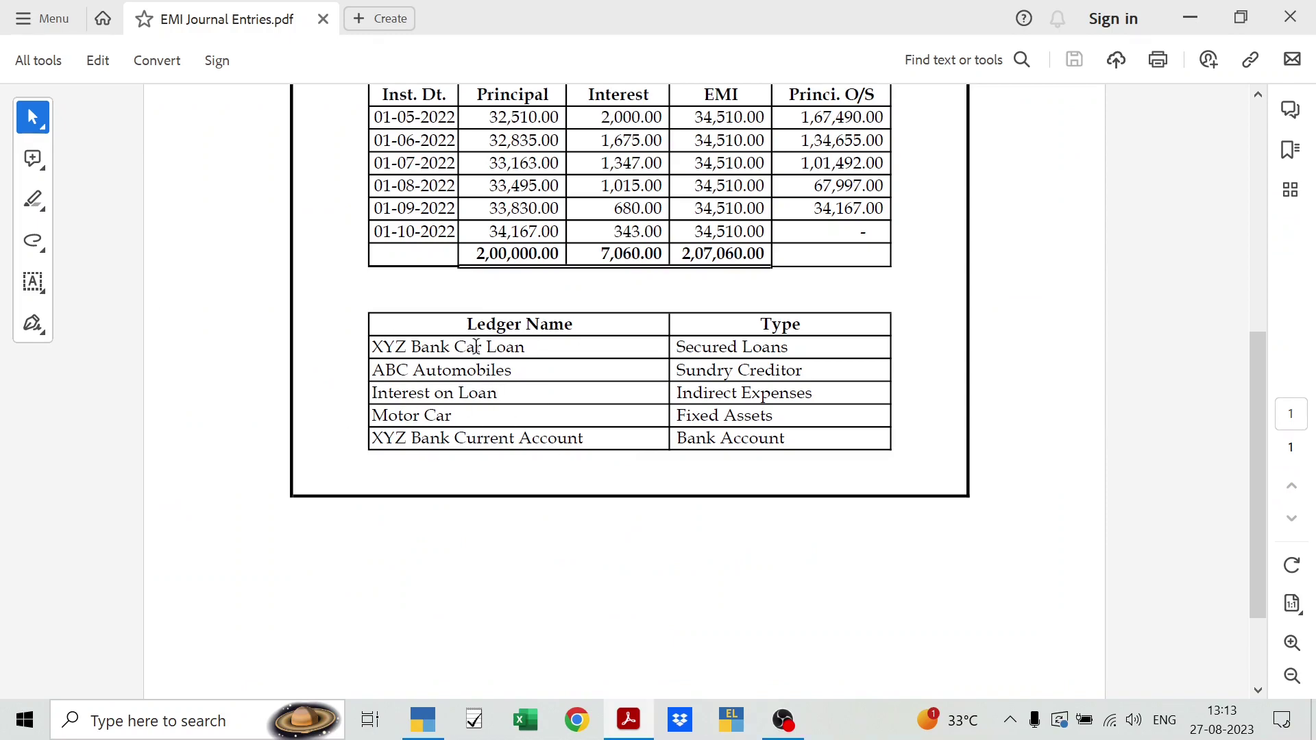
scroll(477, 346, up, 6)
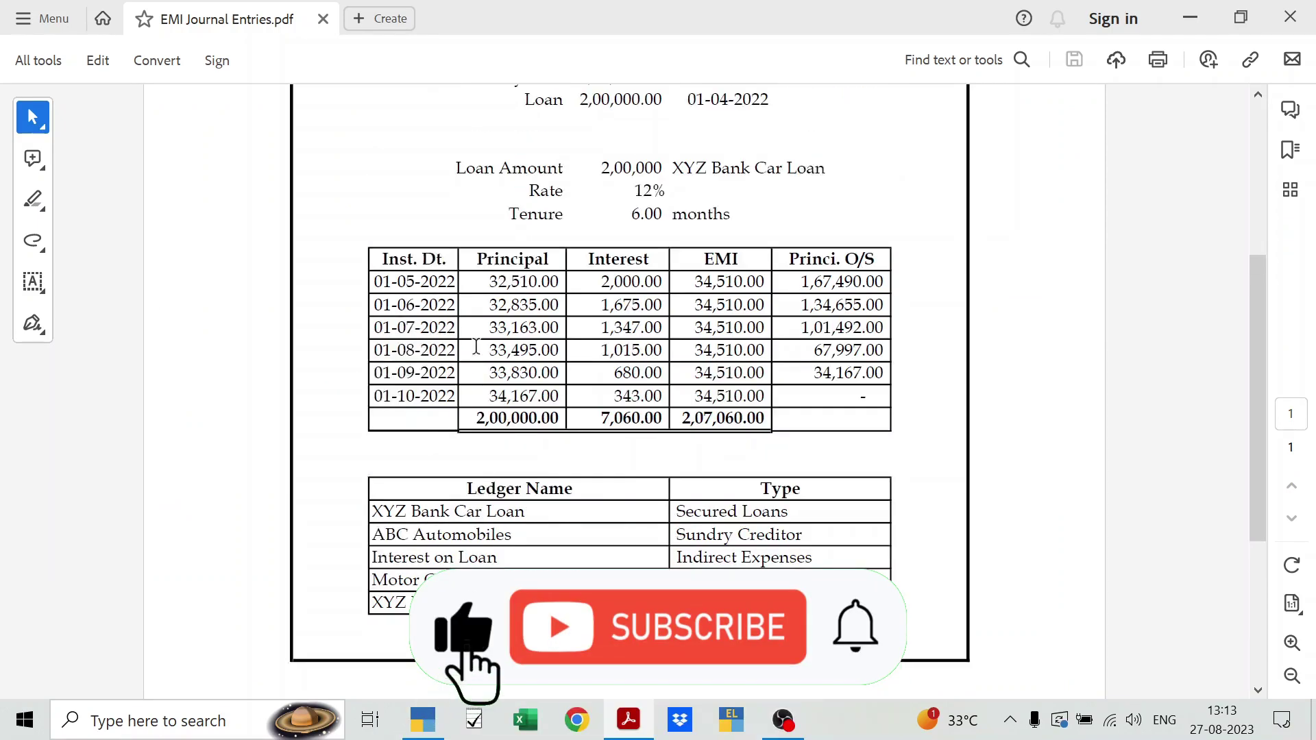
scroll(477, 346, up, 1)
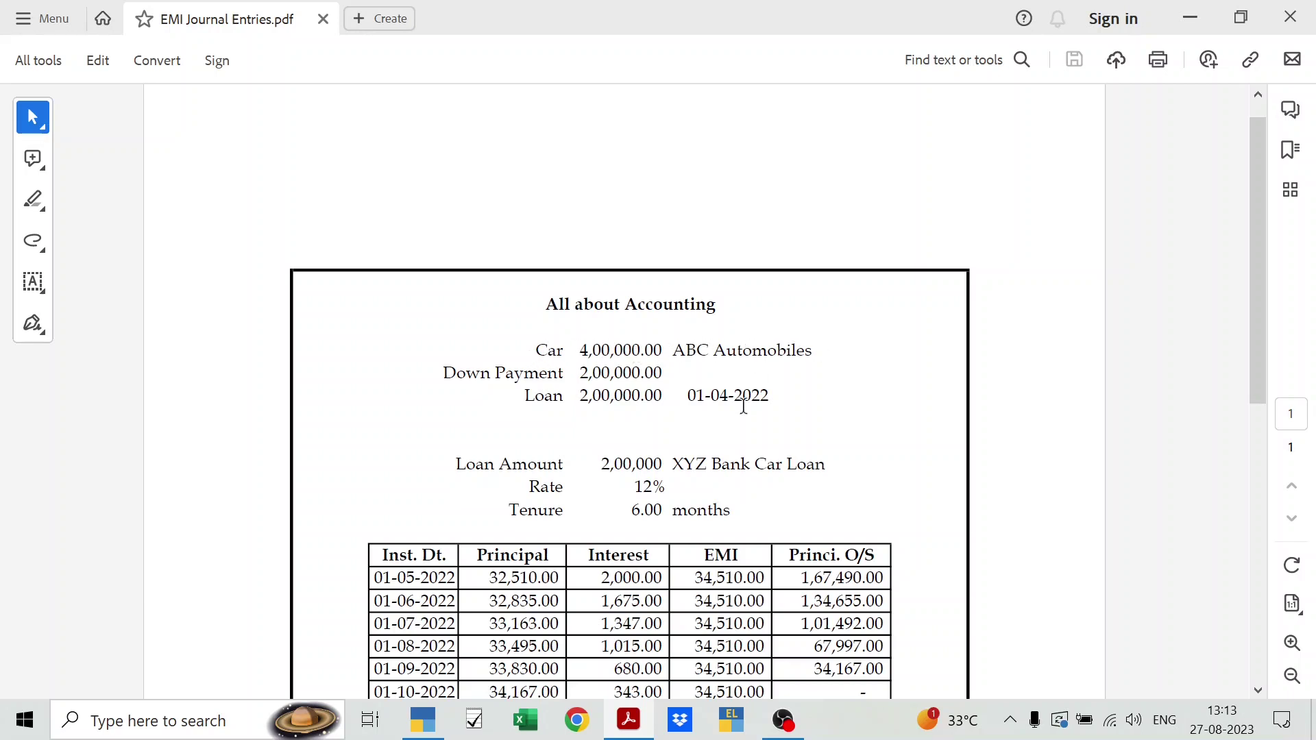
key(alt+Tab)
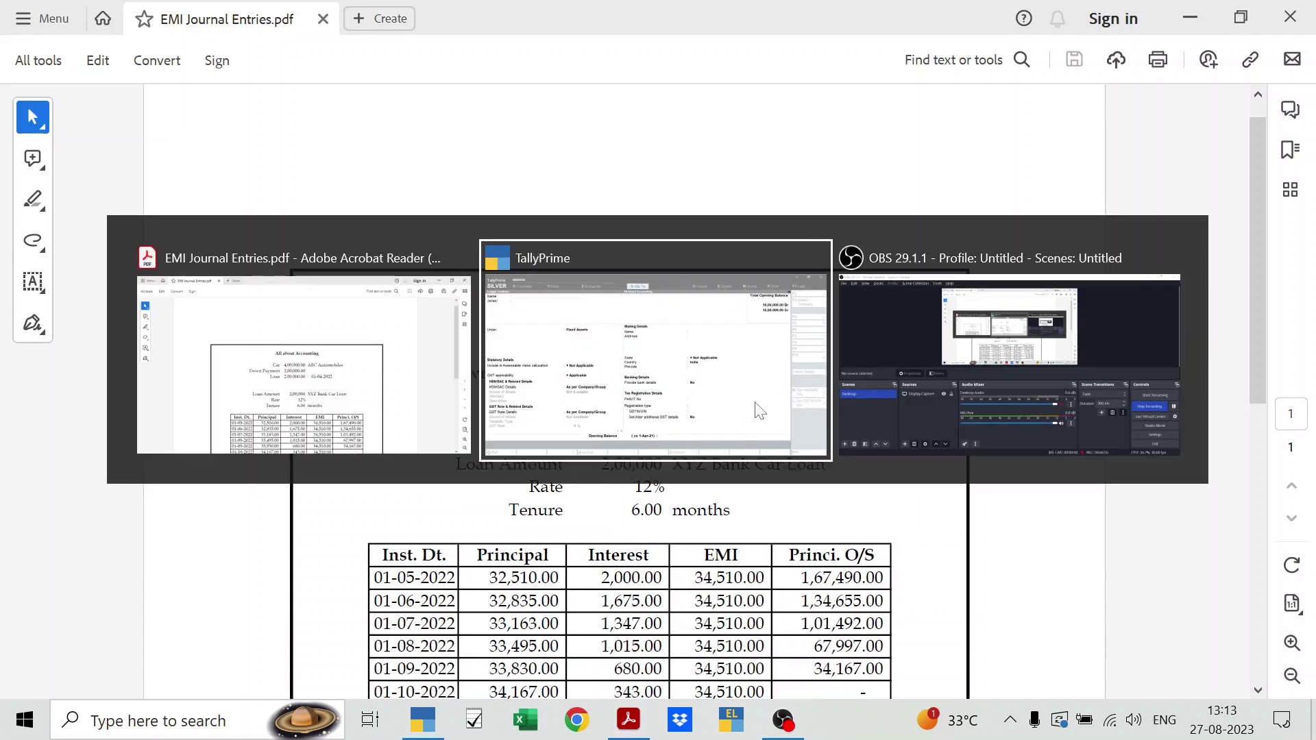
key(alt+Tab)
click(759, 411)
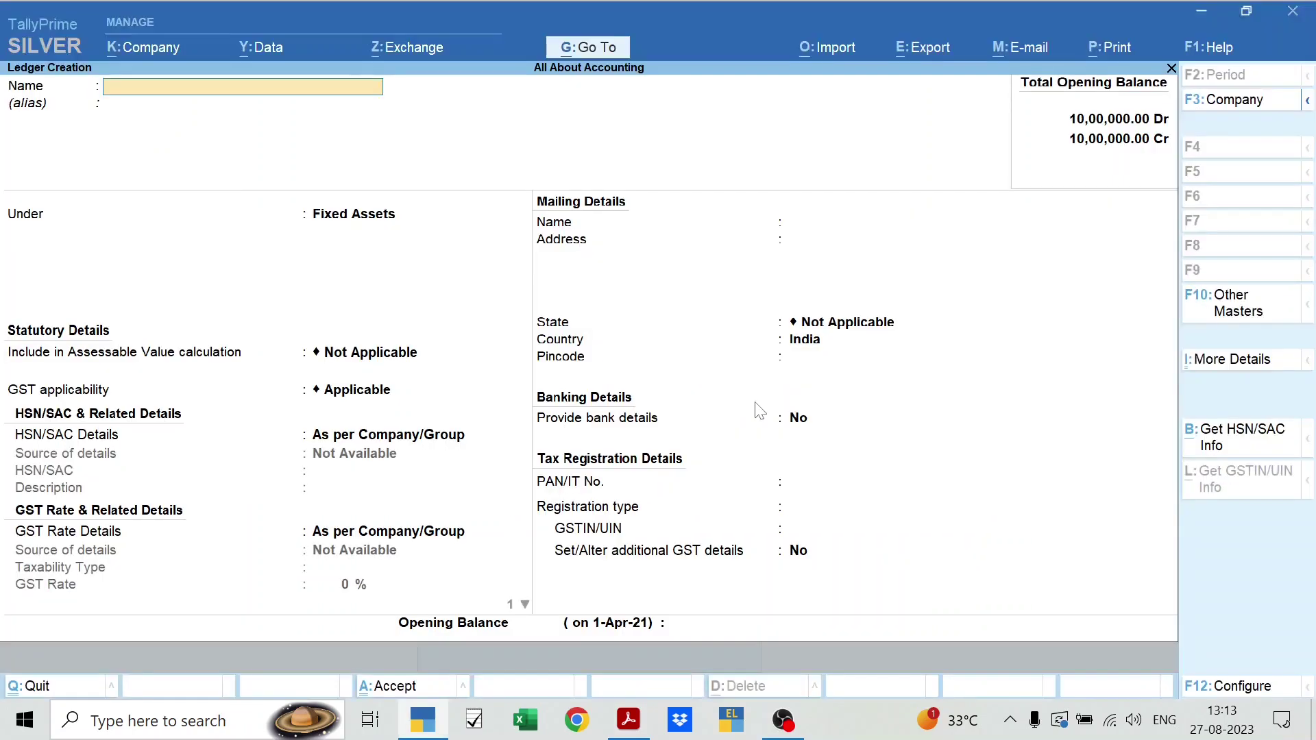
- Leave ledger creation and start a new journal voucher dated 1-4-22
key(Escape)
key(Escape)
key(Escape)
key(n)
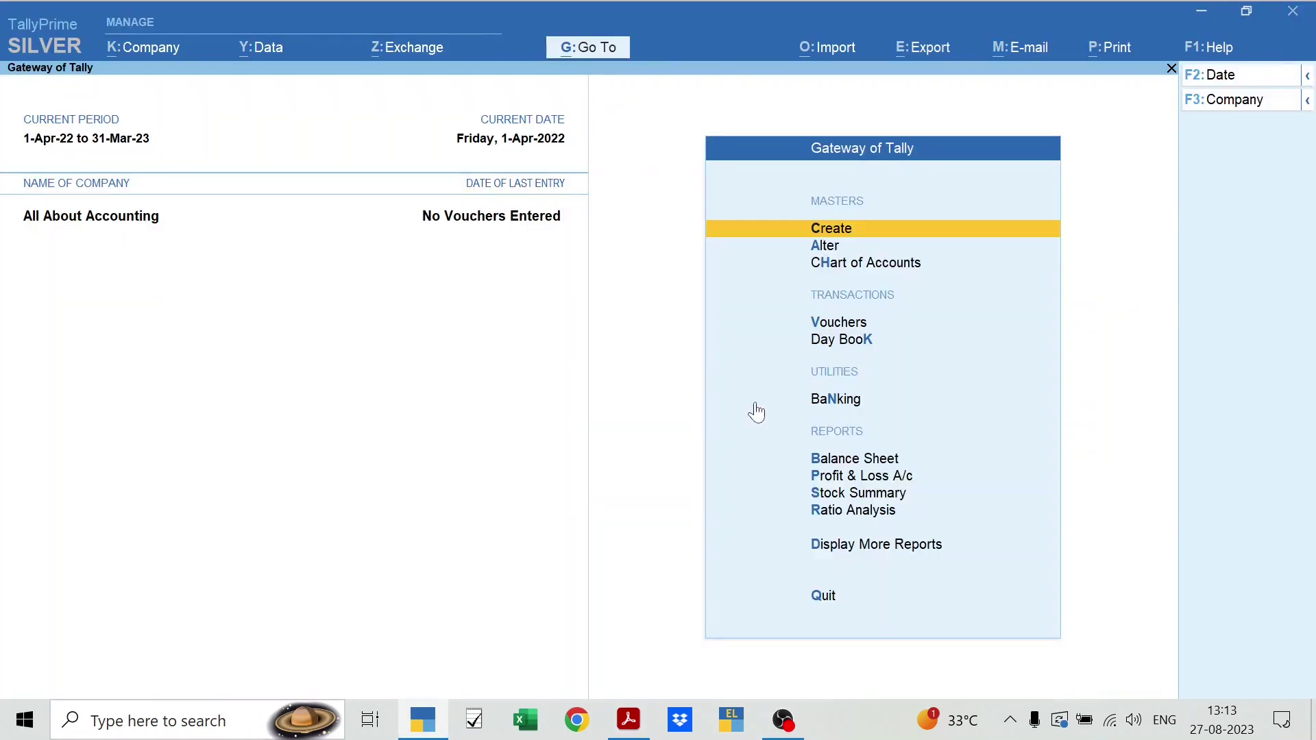
key(v)
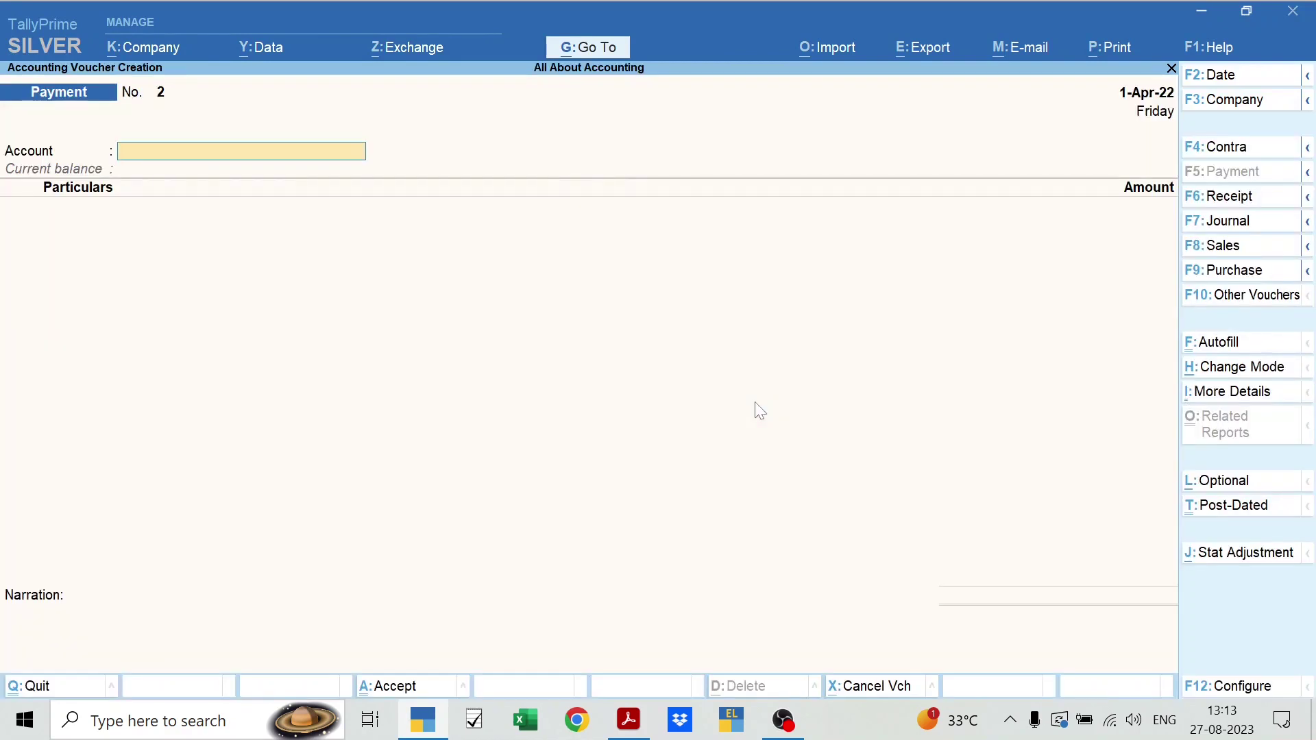
key(F7)
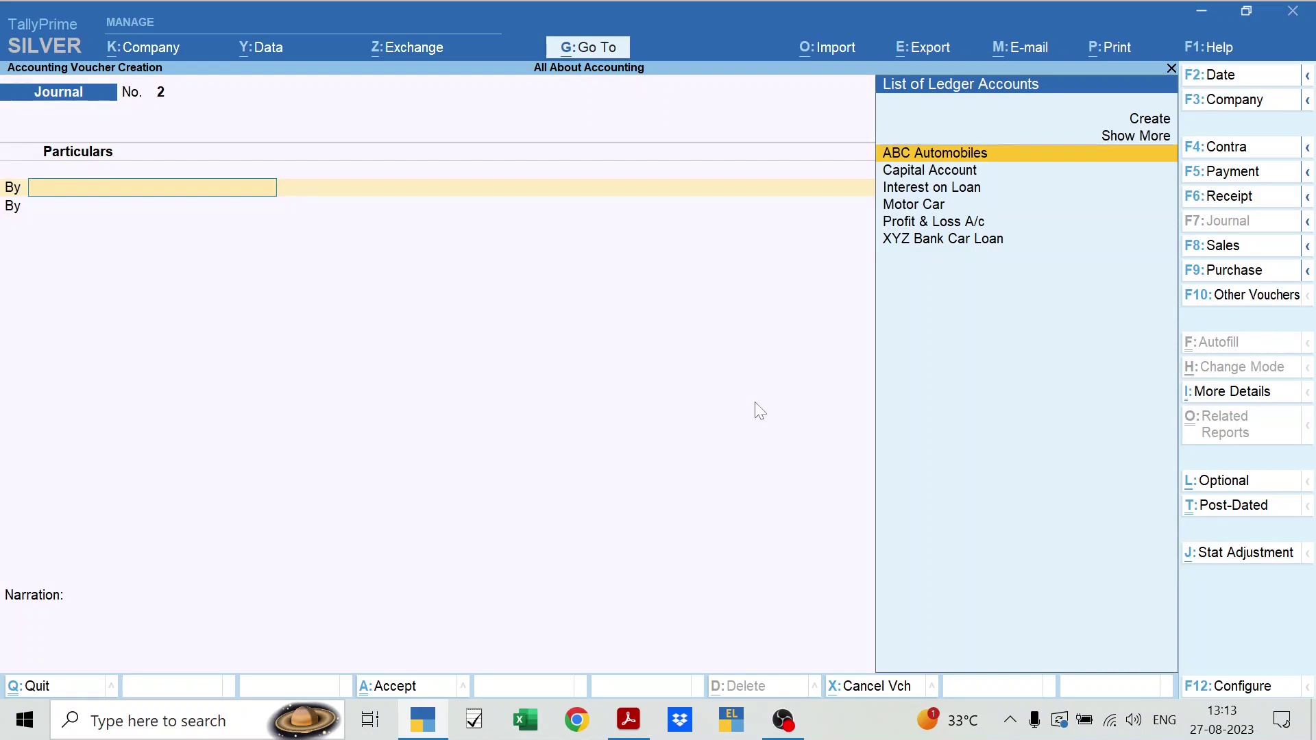
key(F2)
text(1-4-22)
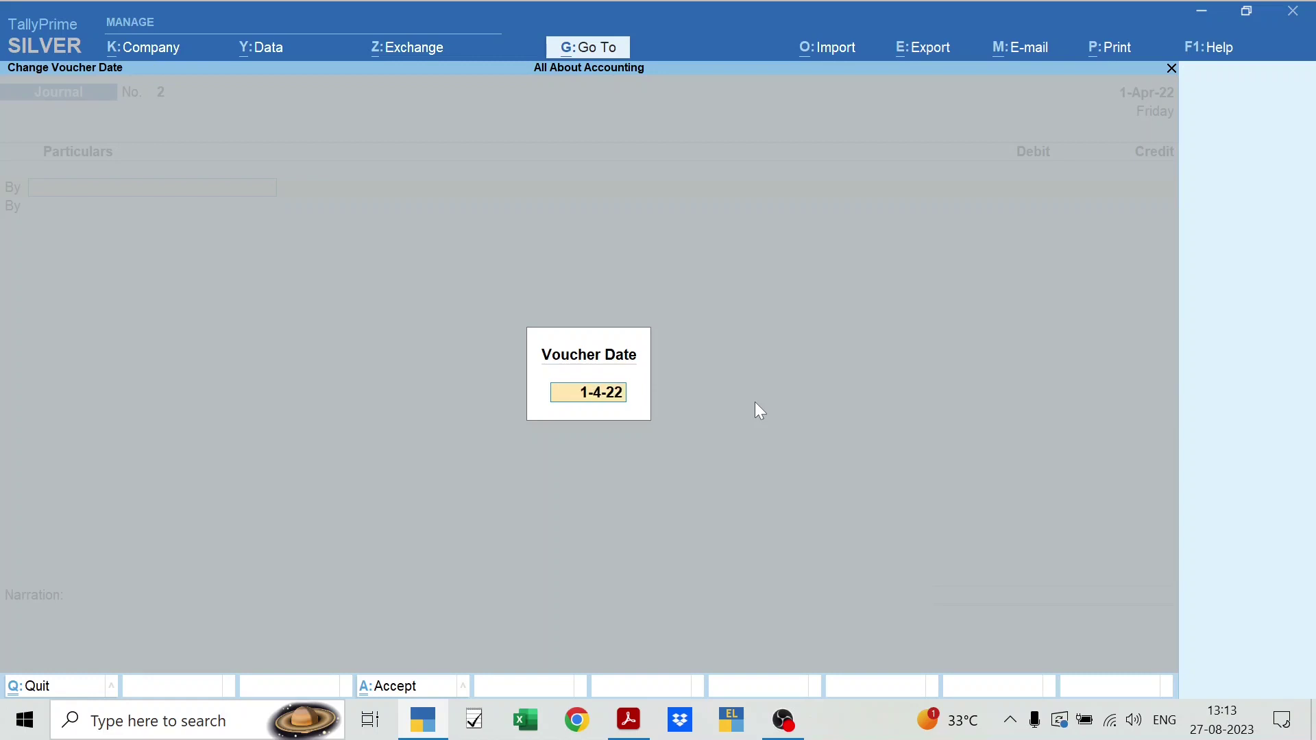
key(Return)
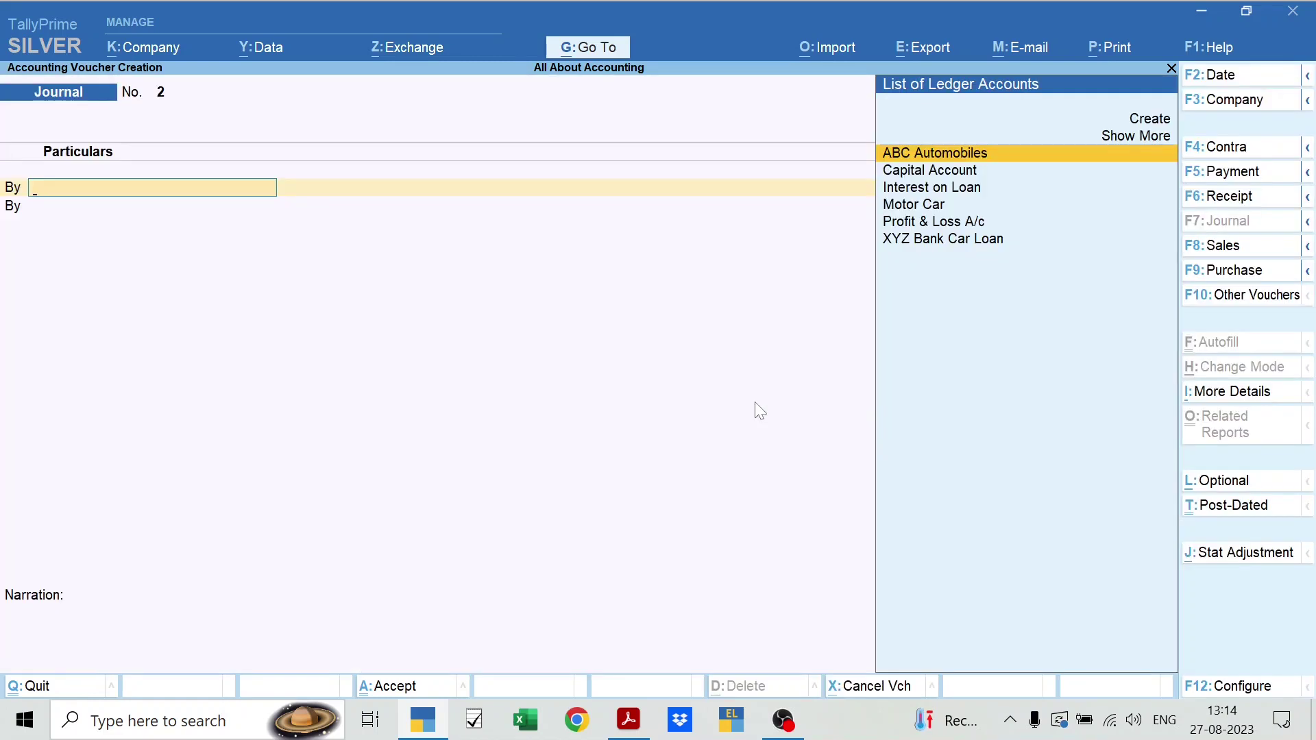
- Debit the Motor Car ledger with the car price of 4,00,000 from the PDF
text(Moto)
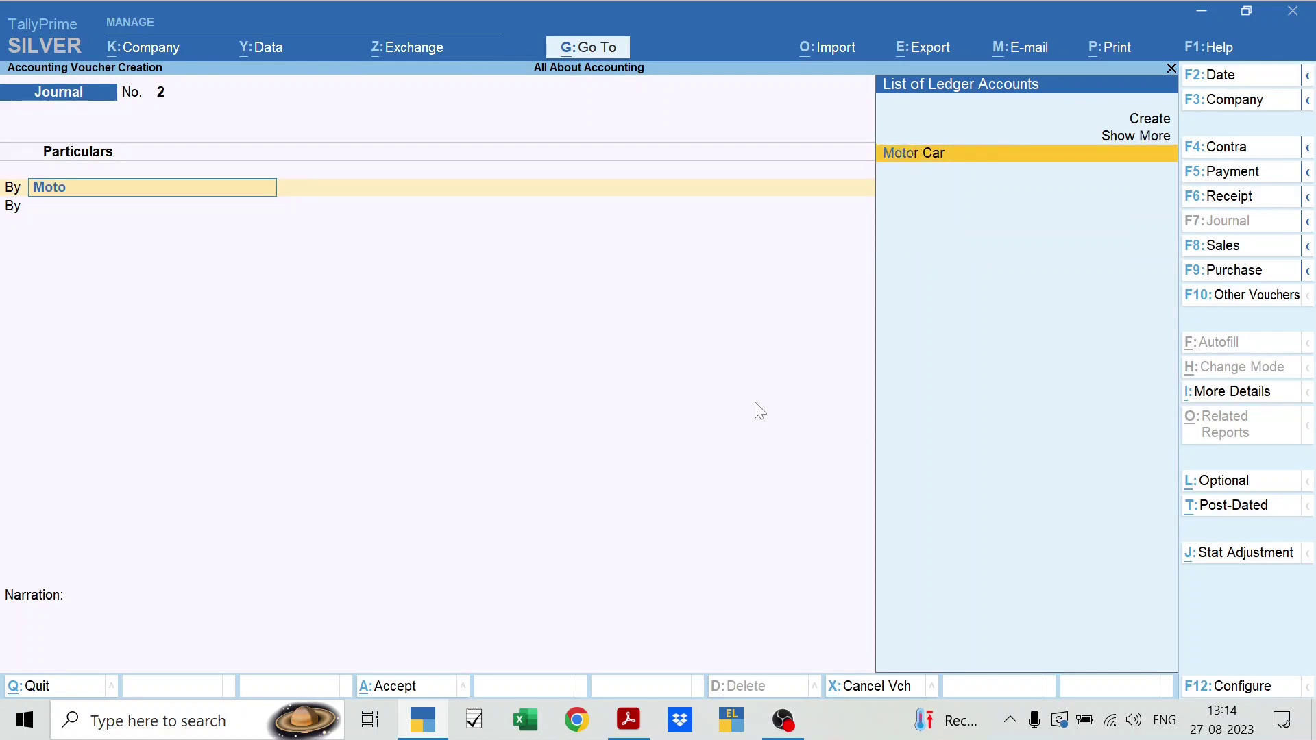
key(Return)
key(alt+Tab)
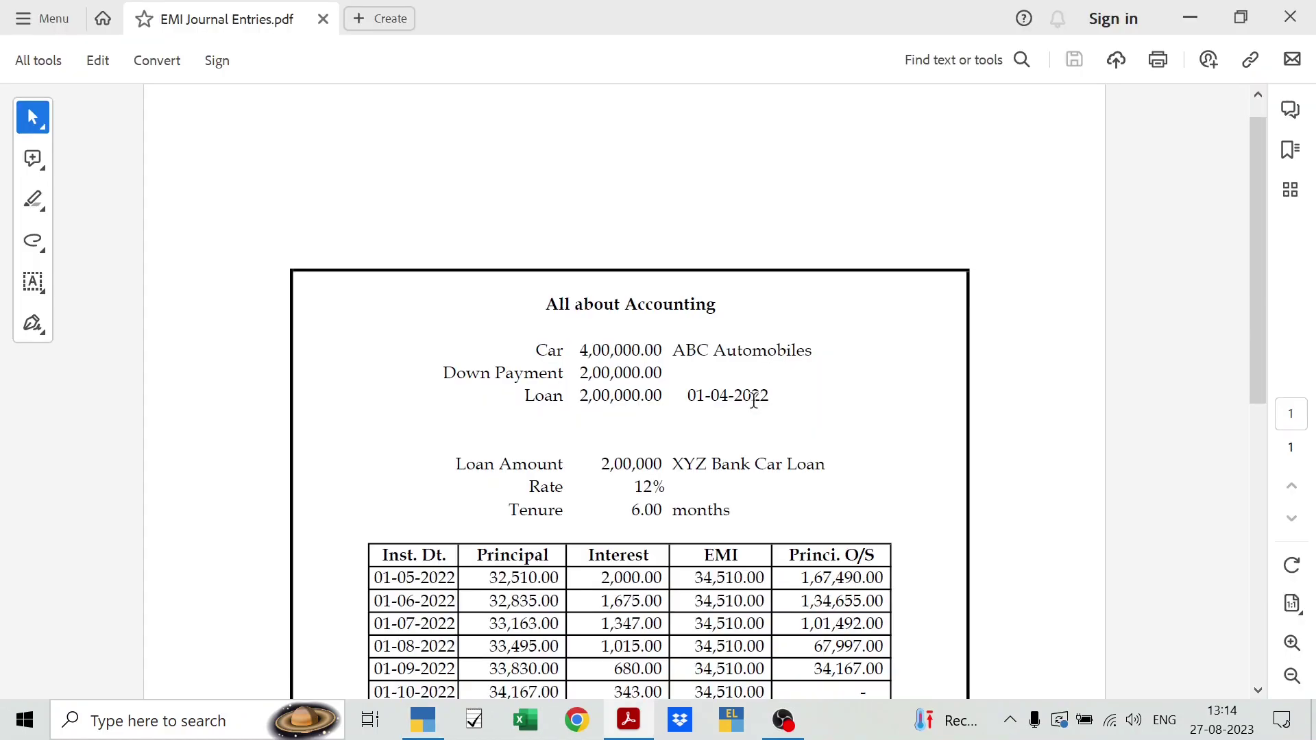
key(alt+Tab)
text(4,0)
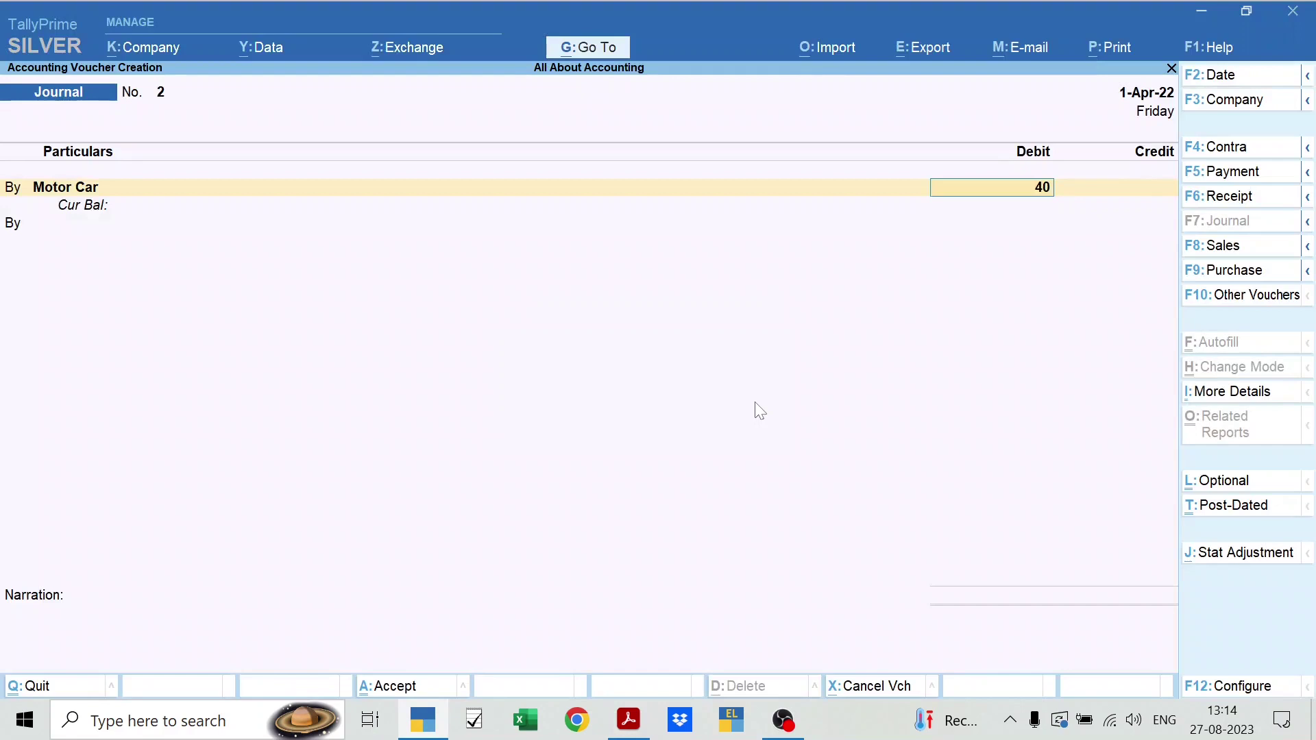
text(0,000)
key(Return)
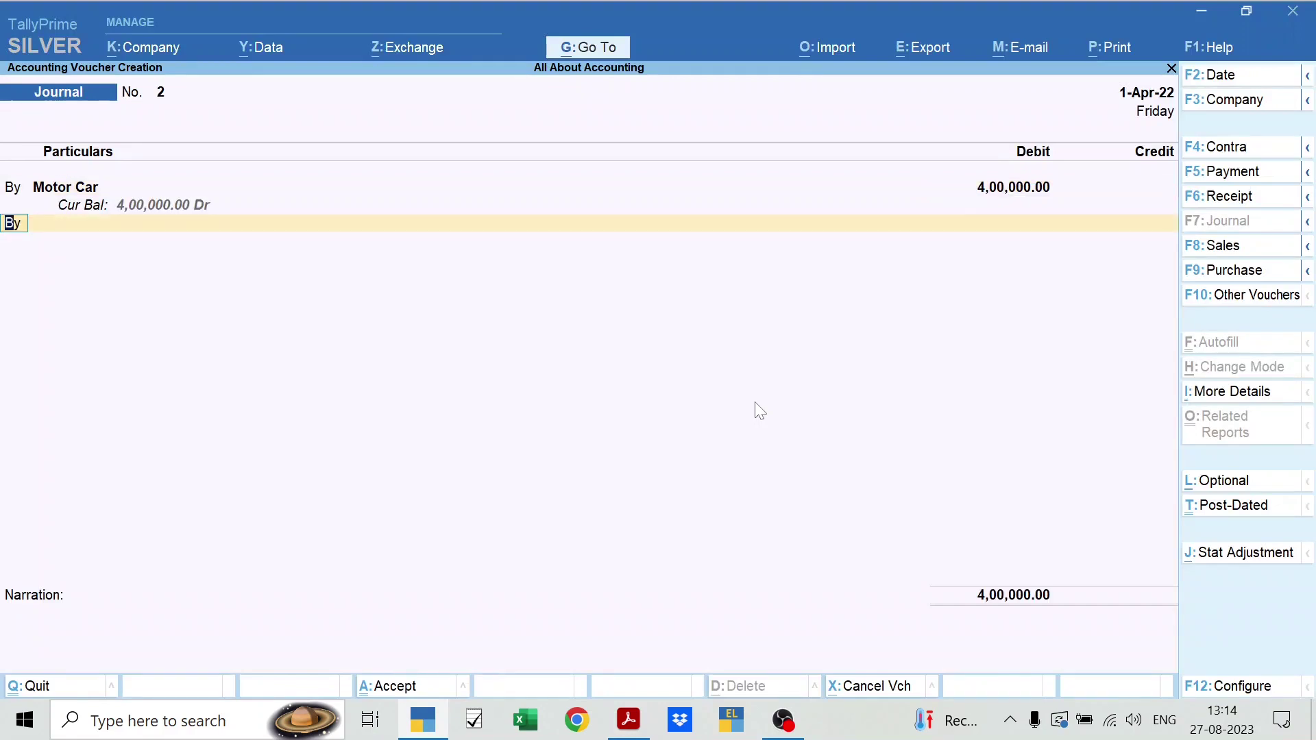
- Add a credit line for ABC Automobiles with the amount 4,00,000
text(t)
key(Return)
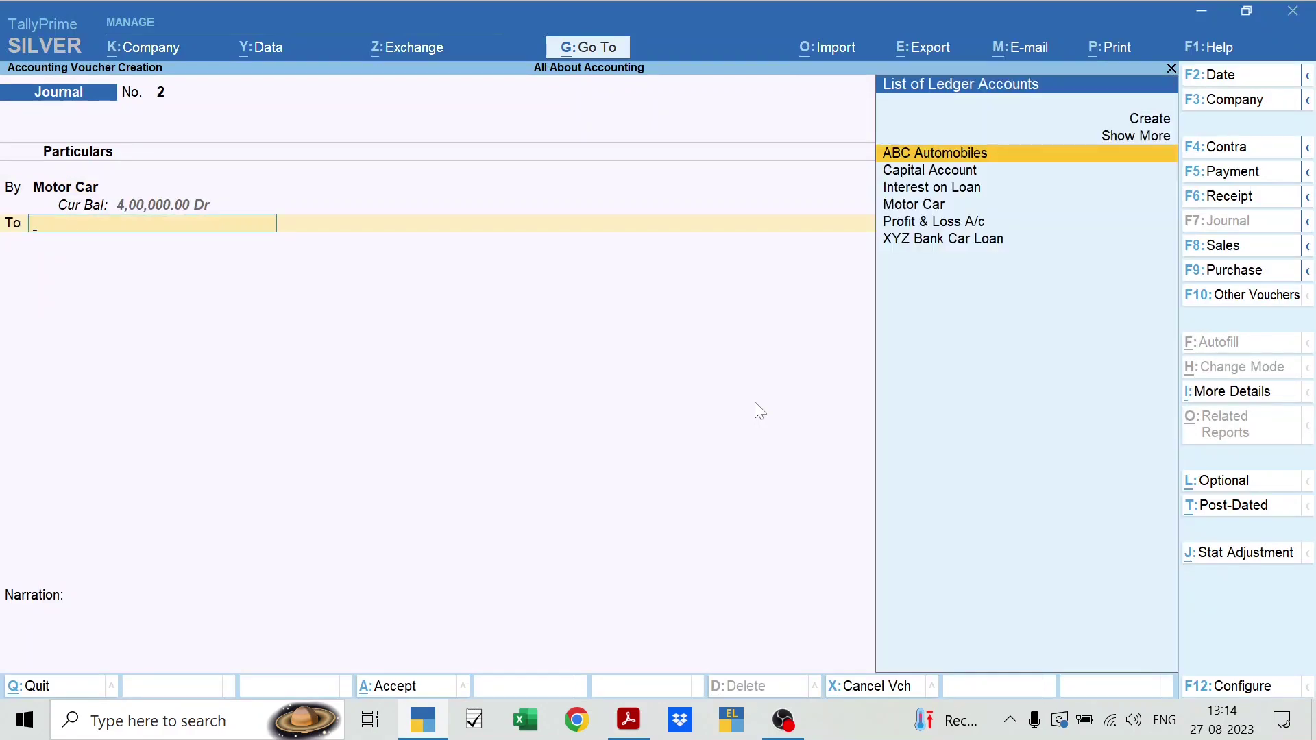
text(Abc)
key(Return)
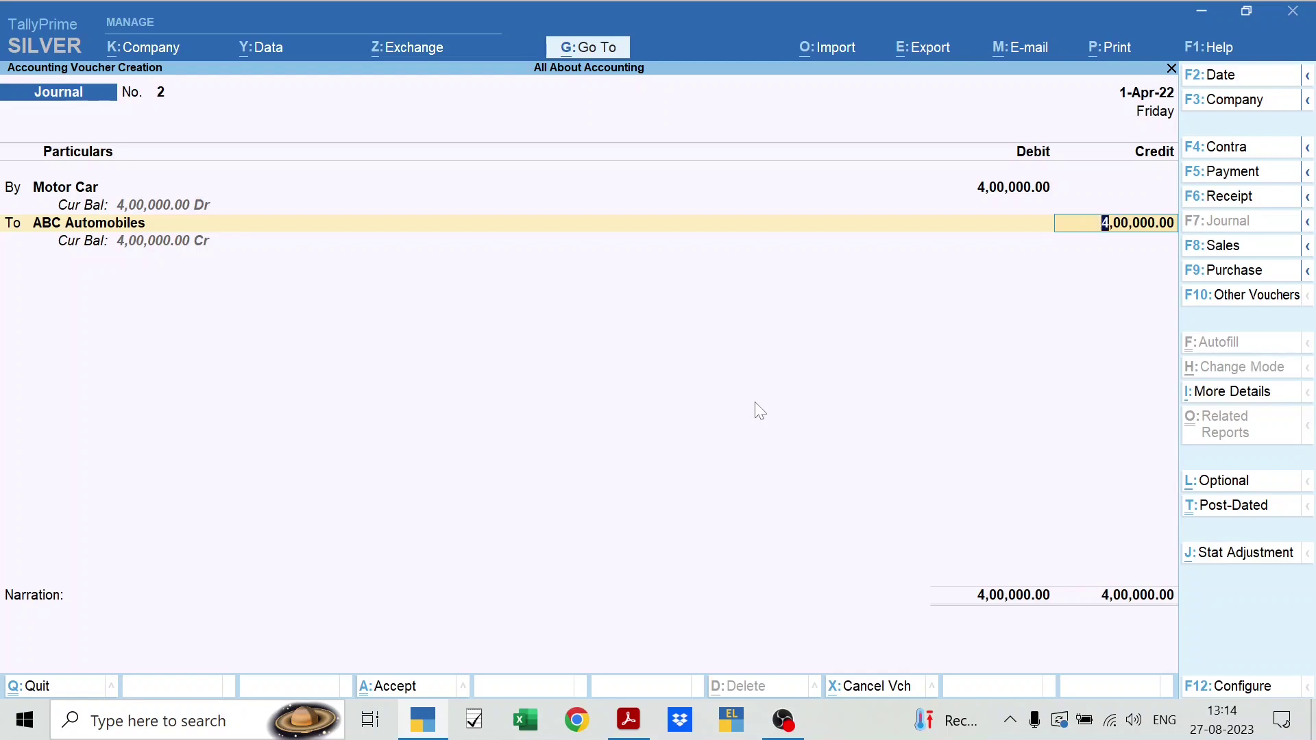
- Save the car purchase journal voucher and check the down payment in the EMI Journal Entries PDF, returning to TallyPrime
key(ctrl)
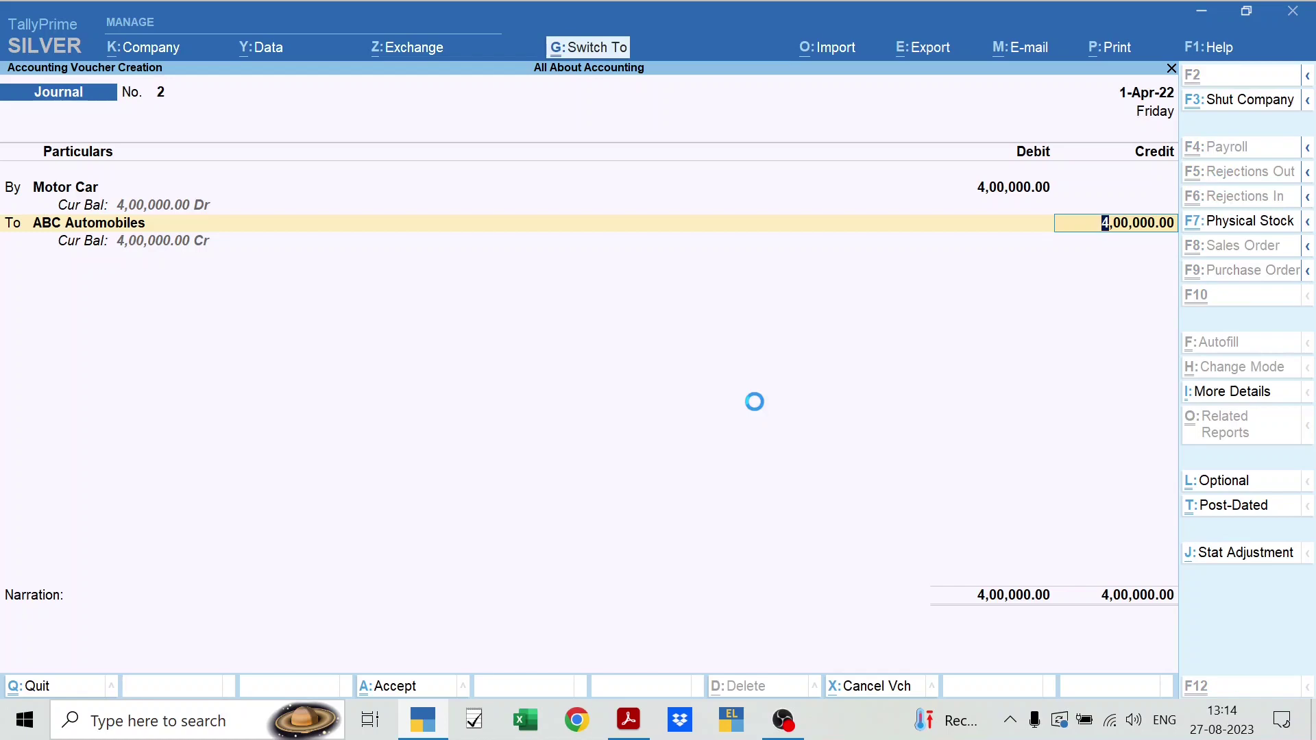
key(ctrl+a)
key(alt+Tab)
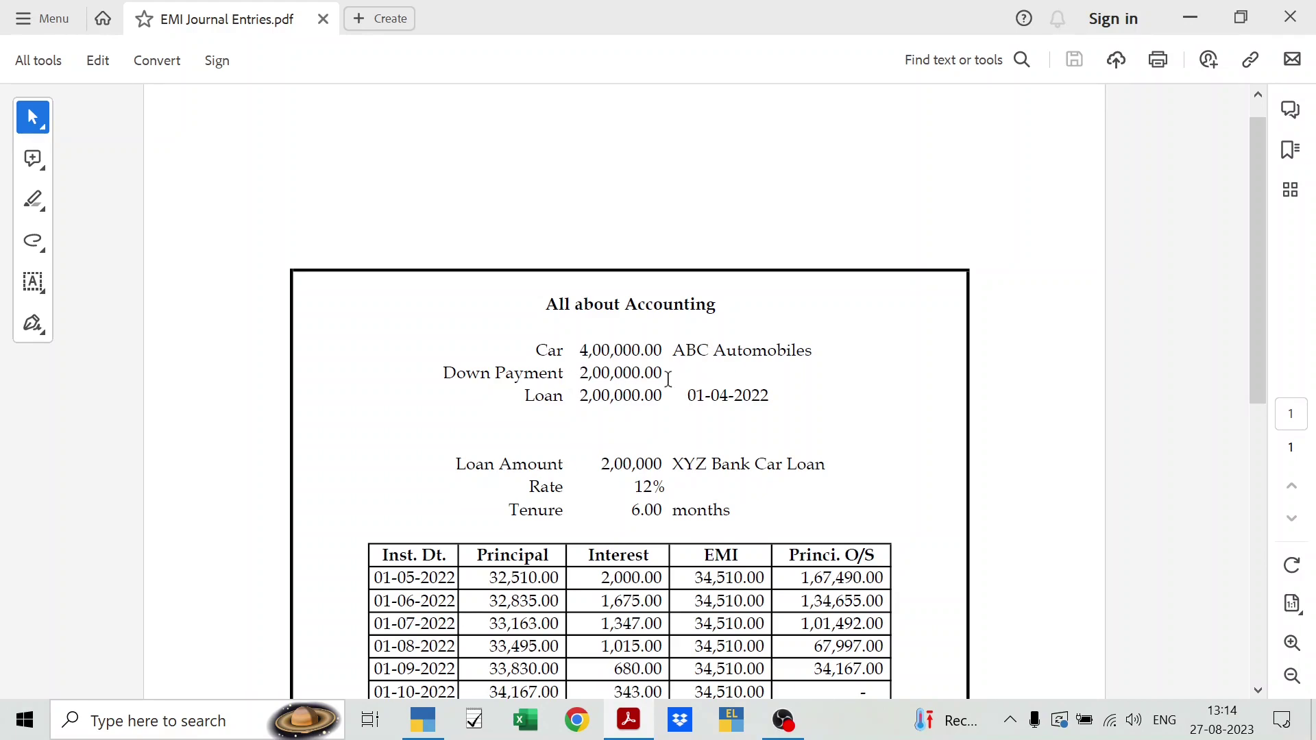
key(alt+Tab)
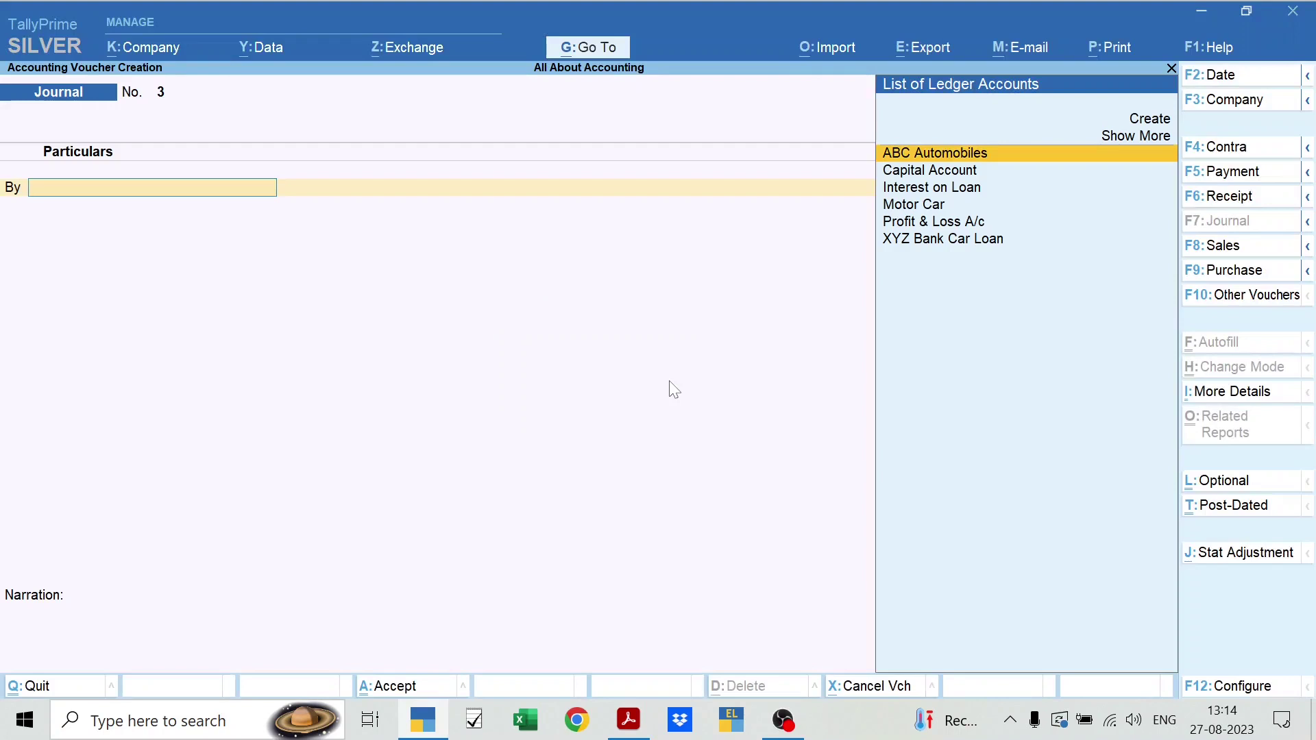
- Start a payment voucher from XYZ Bank Current Account with ABC Automobiles as the paid ledger
key(F5)
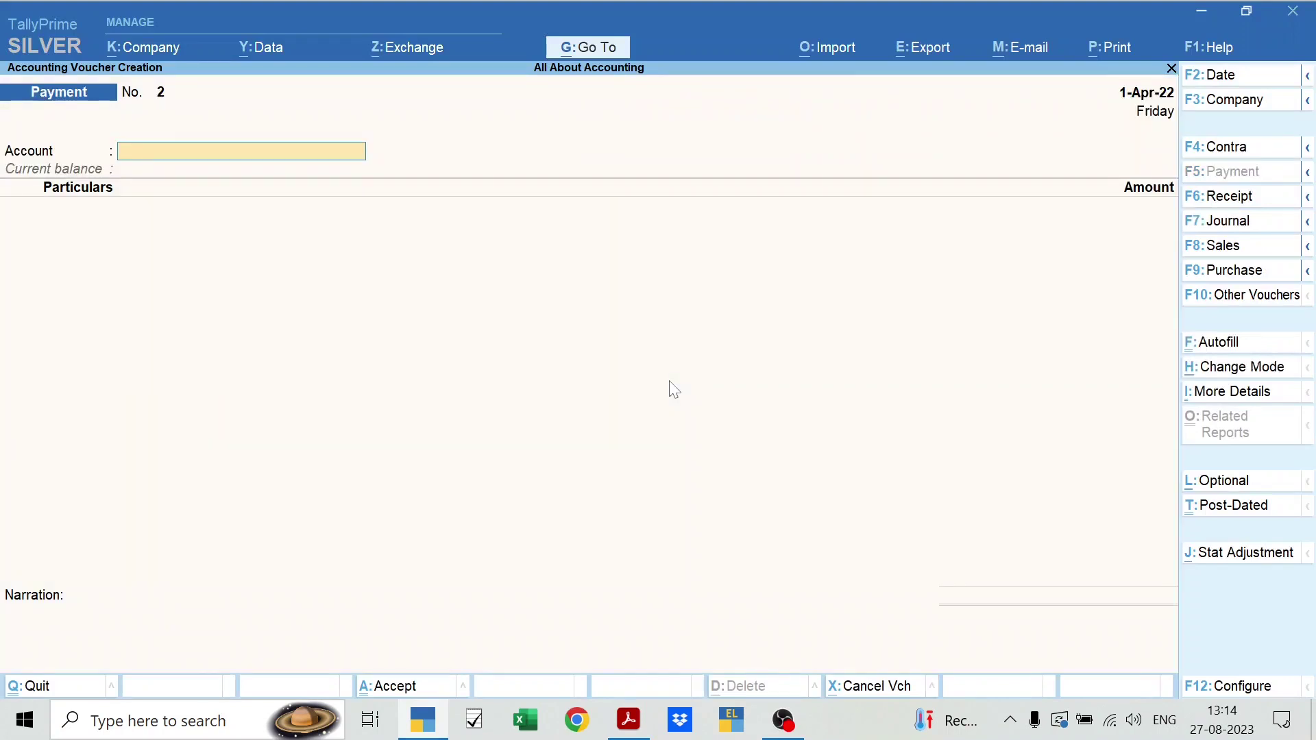
text(Curr)
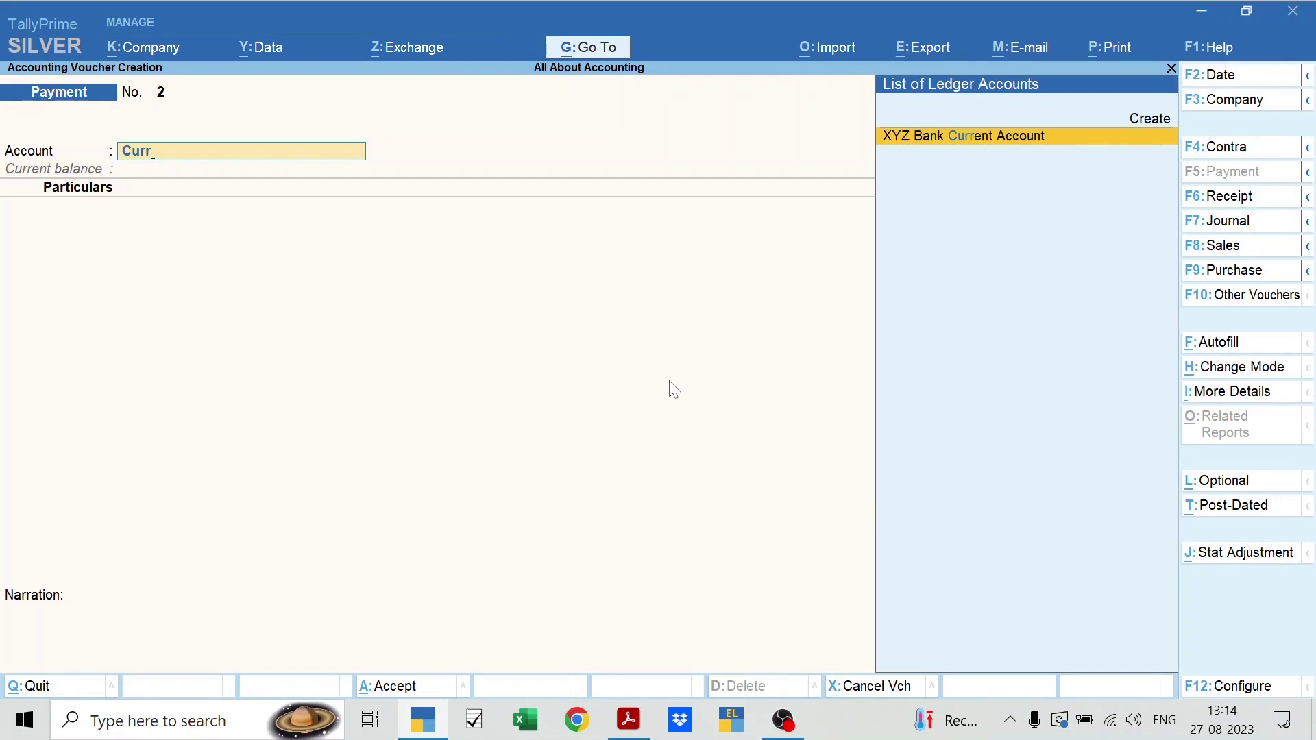
key(Return)
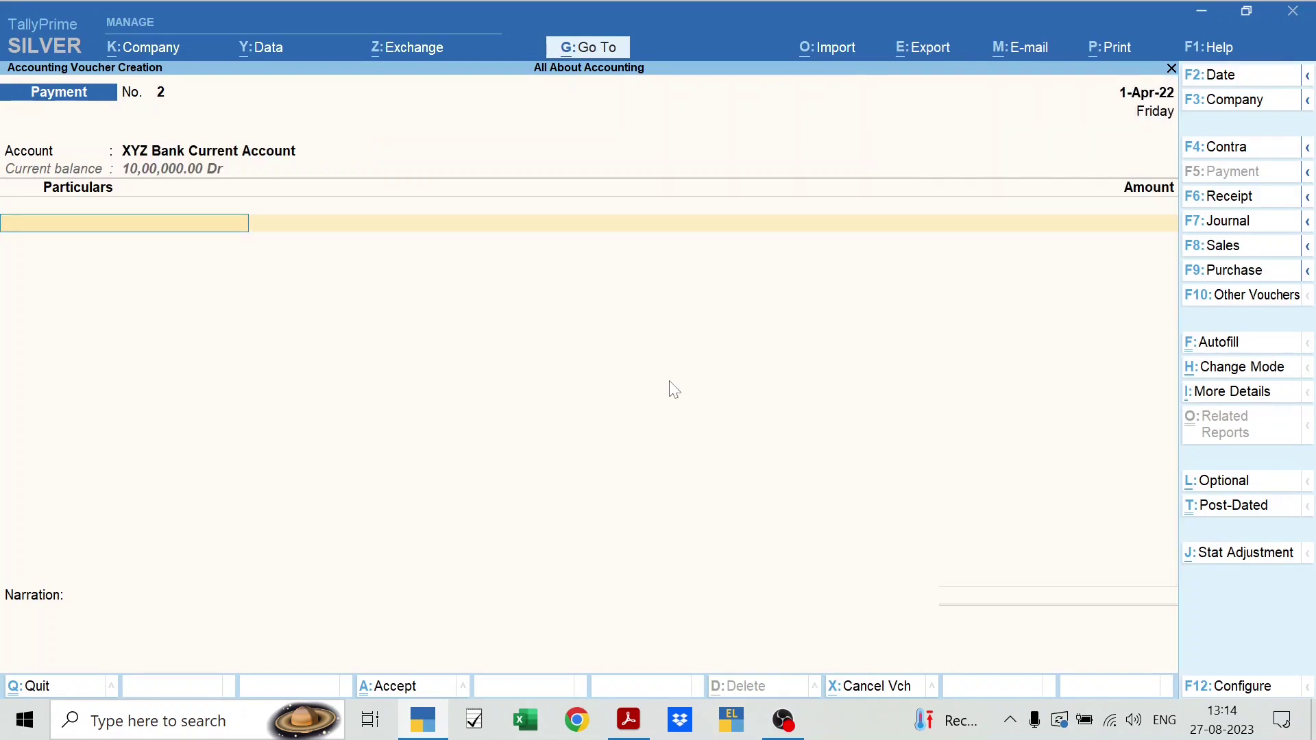
text(abc)
key(Return)
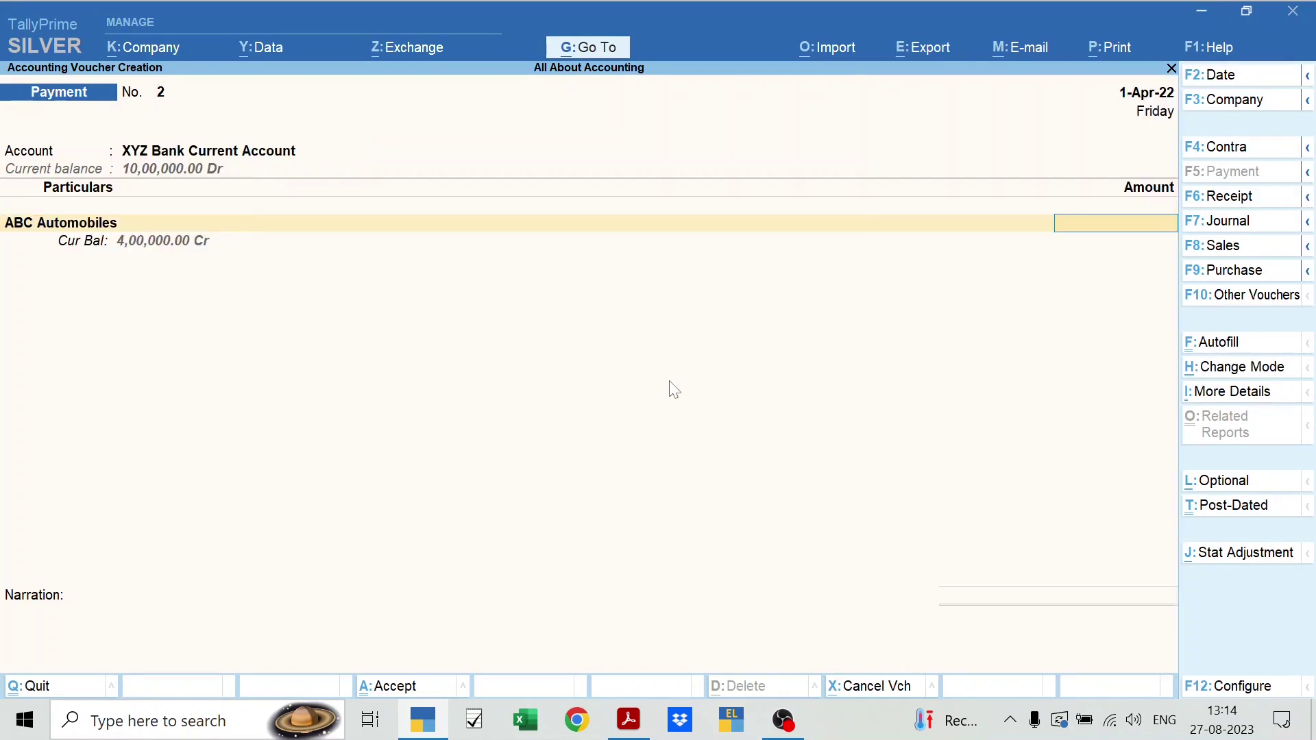
- Enter the down payment of 2,00,000 from the PDF for ABC Automobiles and save the payment voucher
key(alt+Tab)
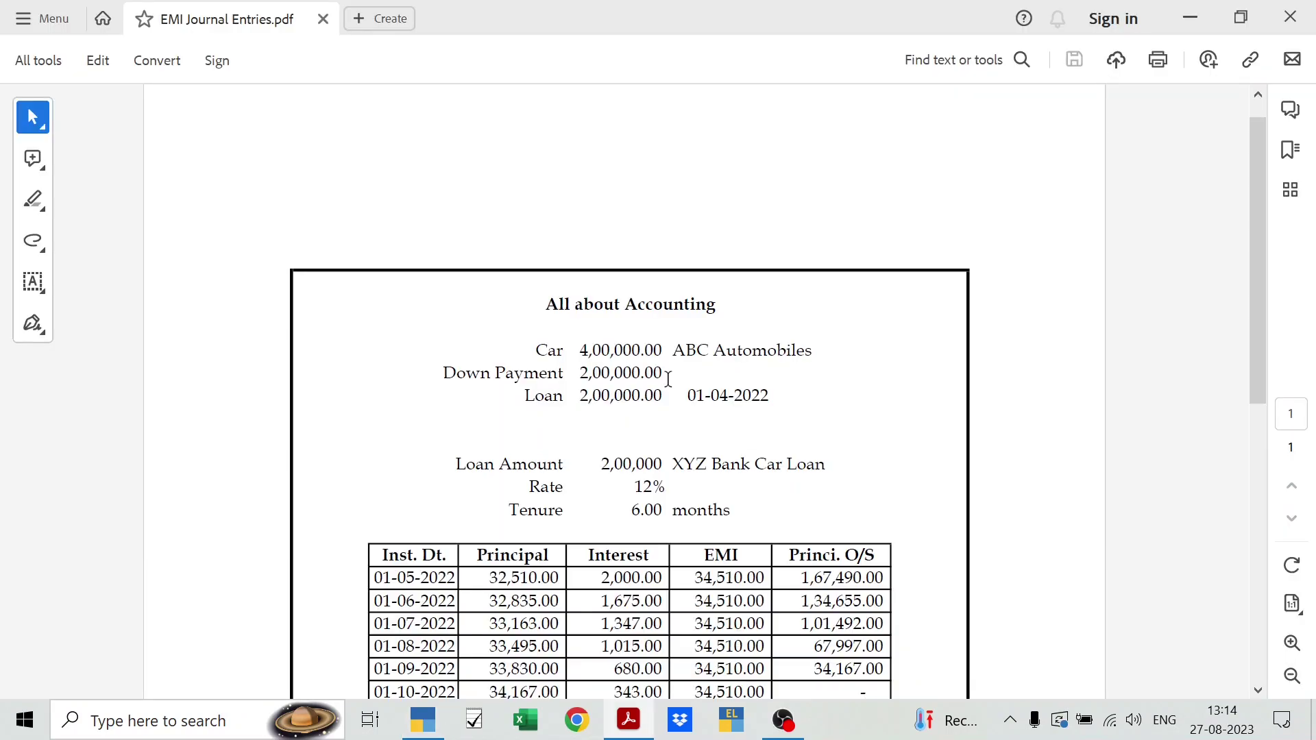
key(alt+Tab)
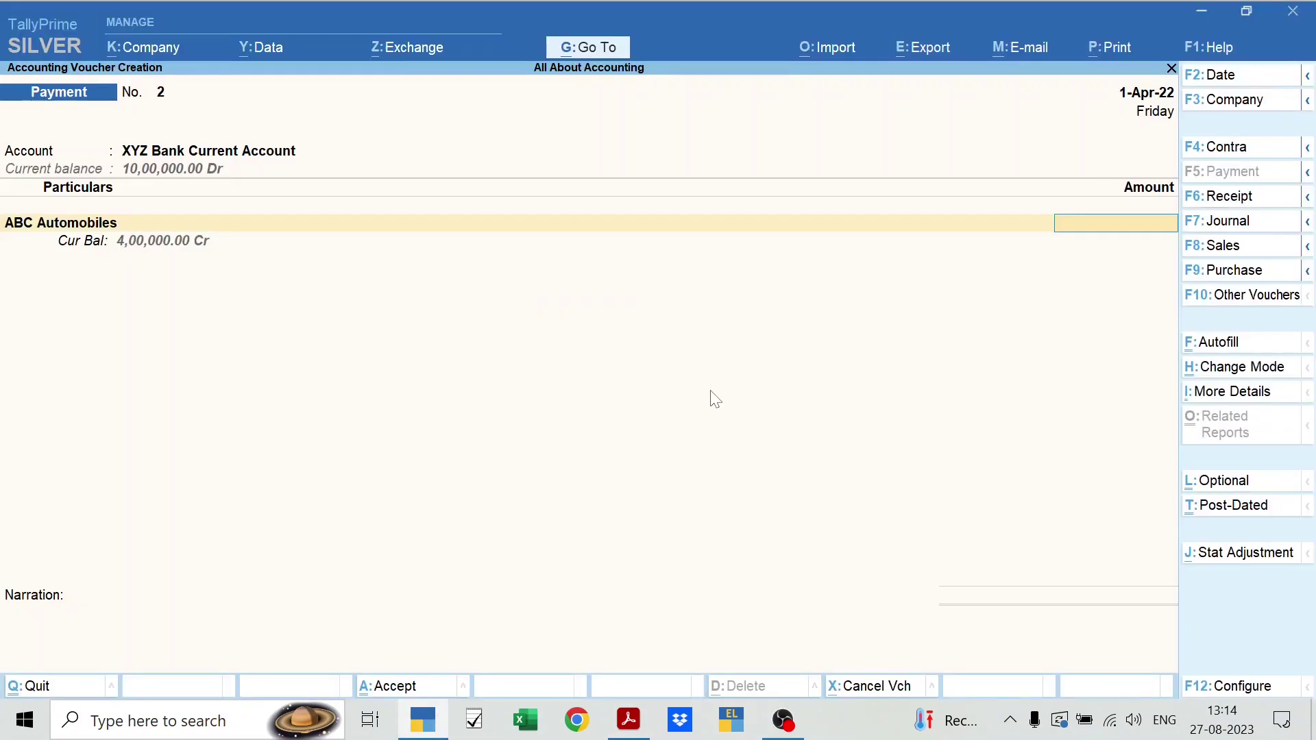
text(2,00,000)
key(Return)
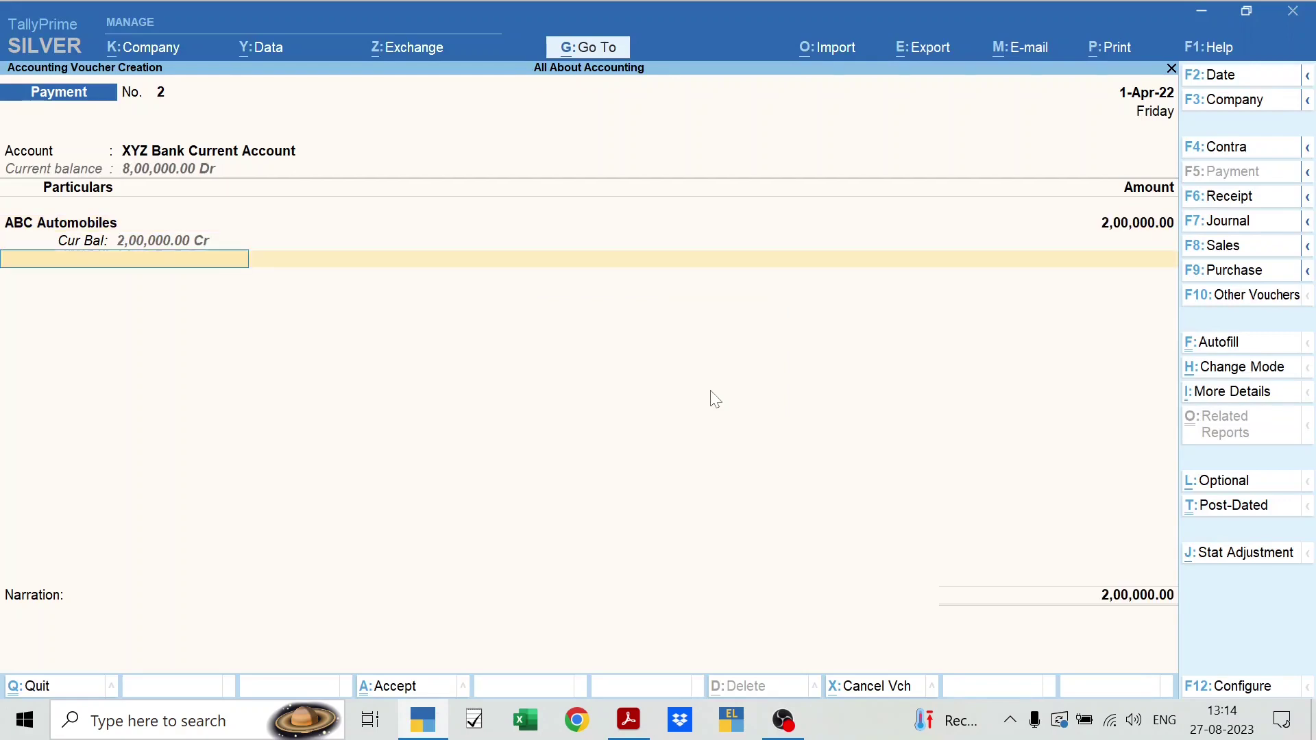
key(ctrl+a)
- Start a new journal voucher for the bank loan, checking the loan amount and lender in the PDF
key(alt+Tab)
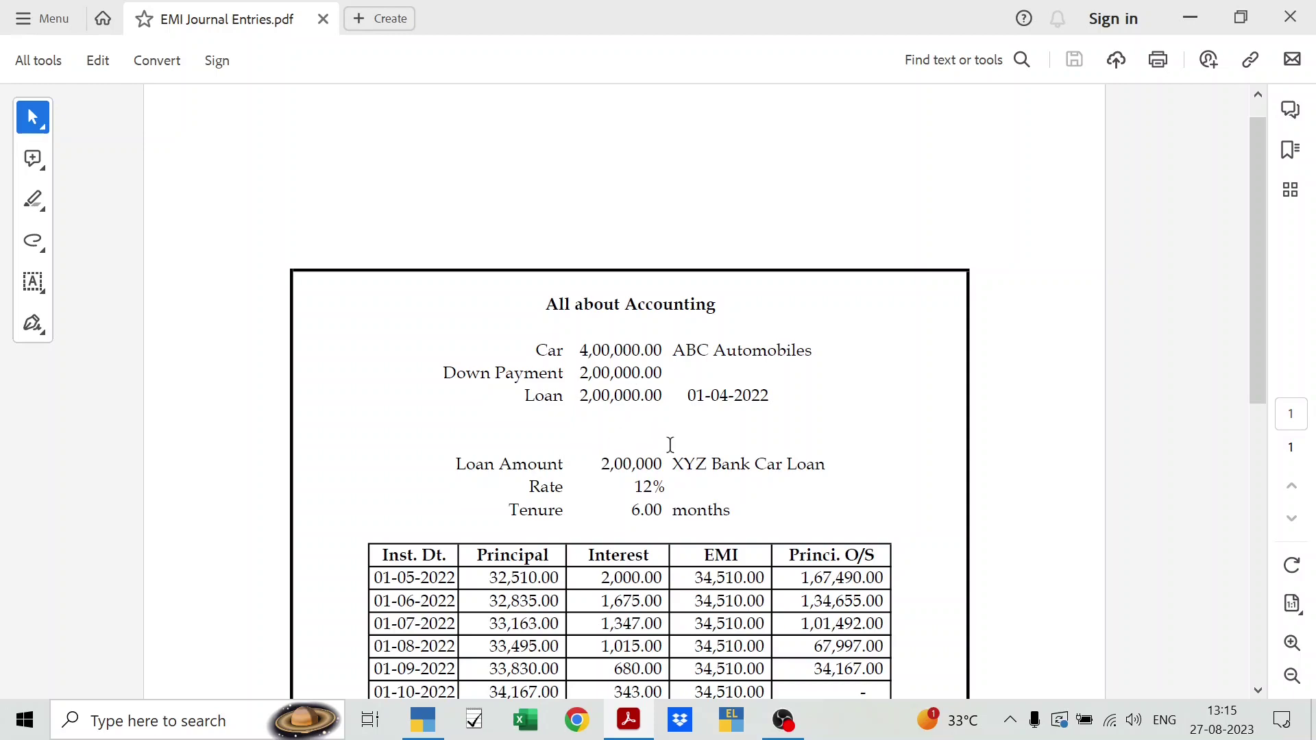
key(alt+Tab)
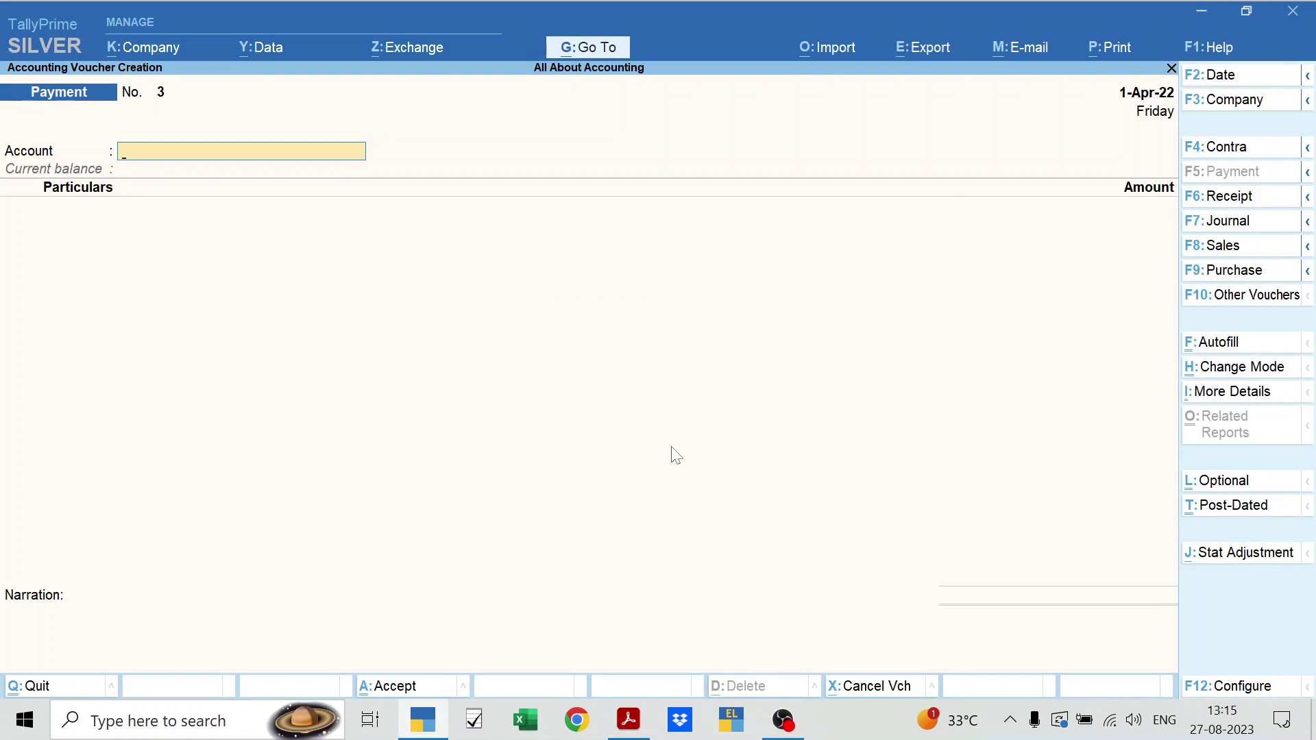
key(F7)
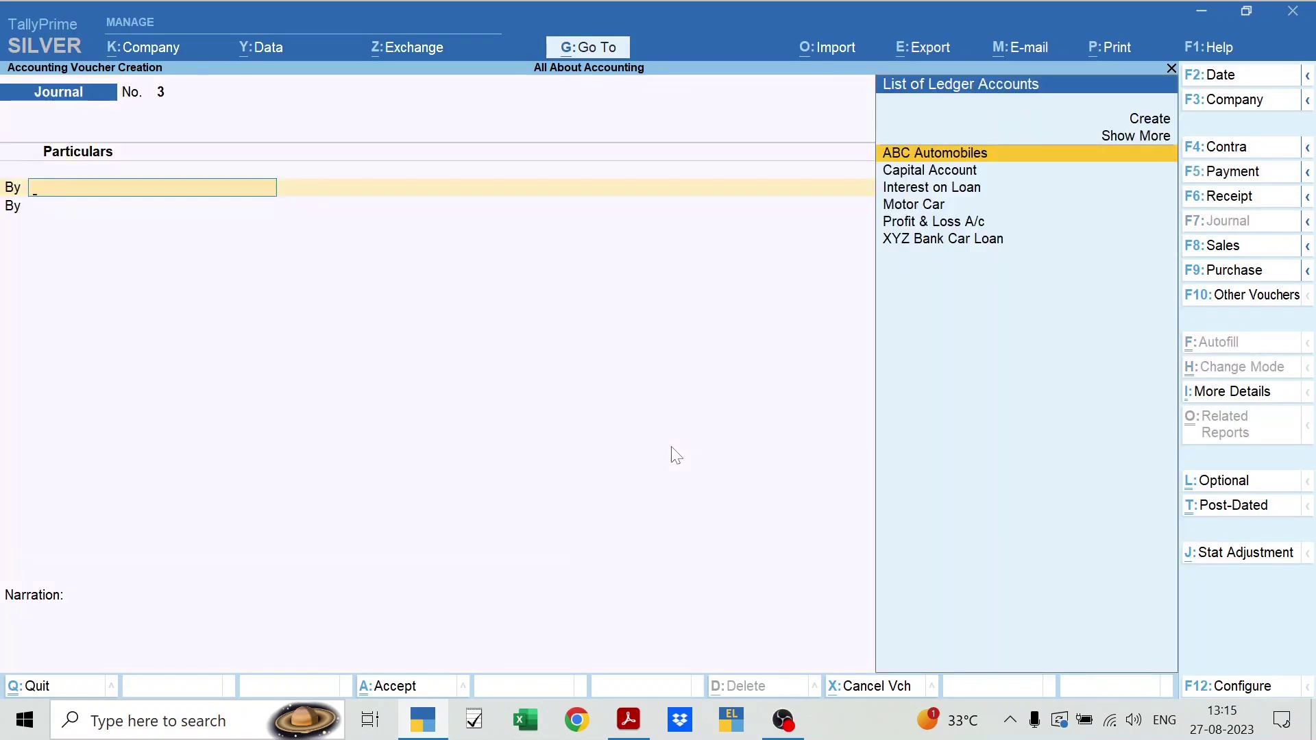
key(alt+Tab)
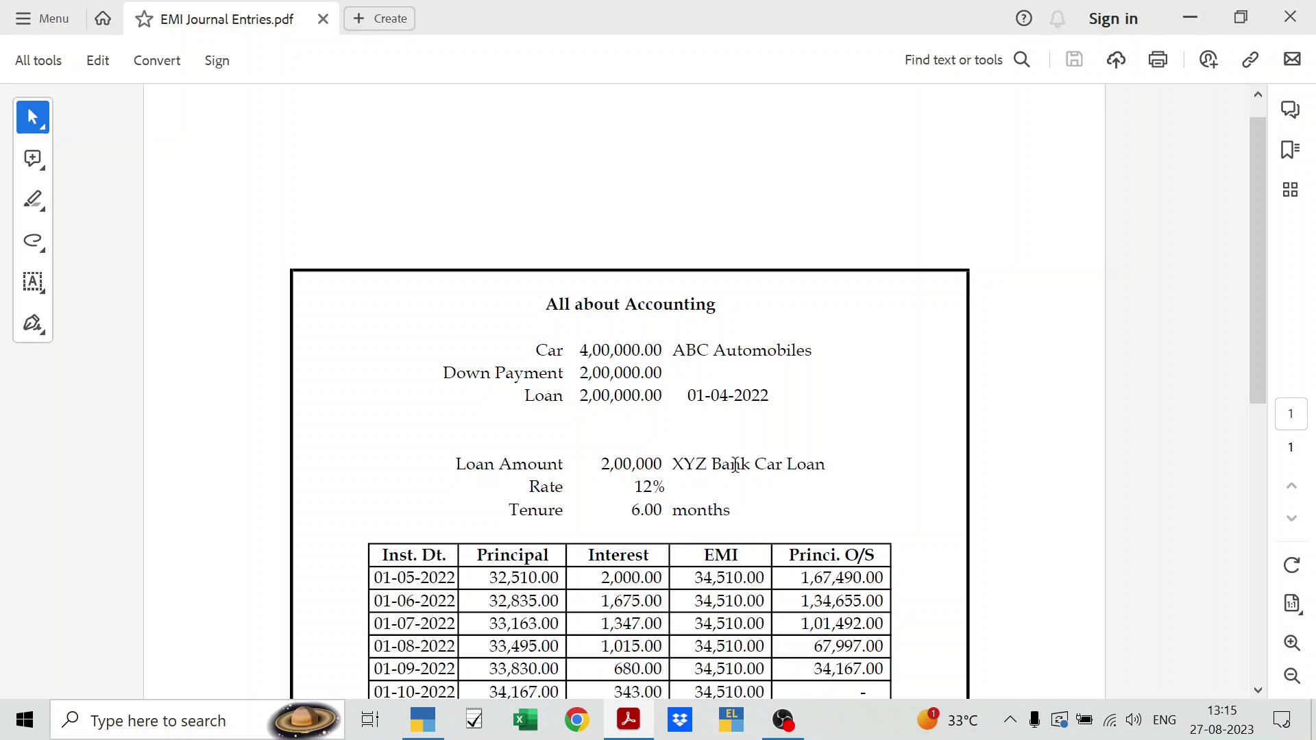
key(alt+Tab)
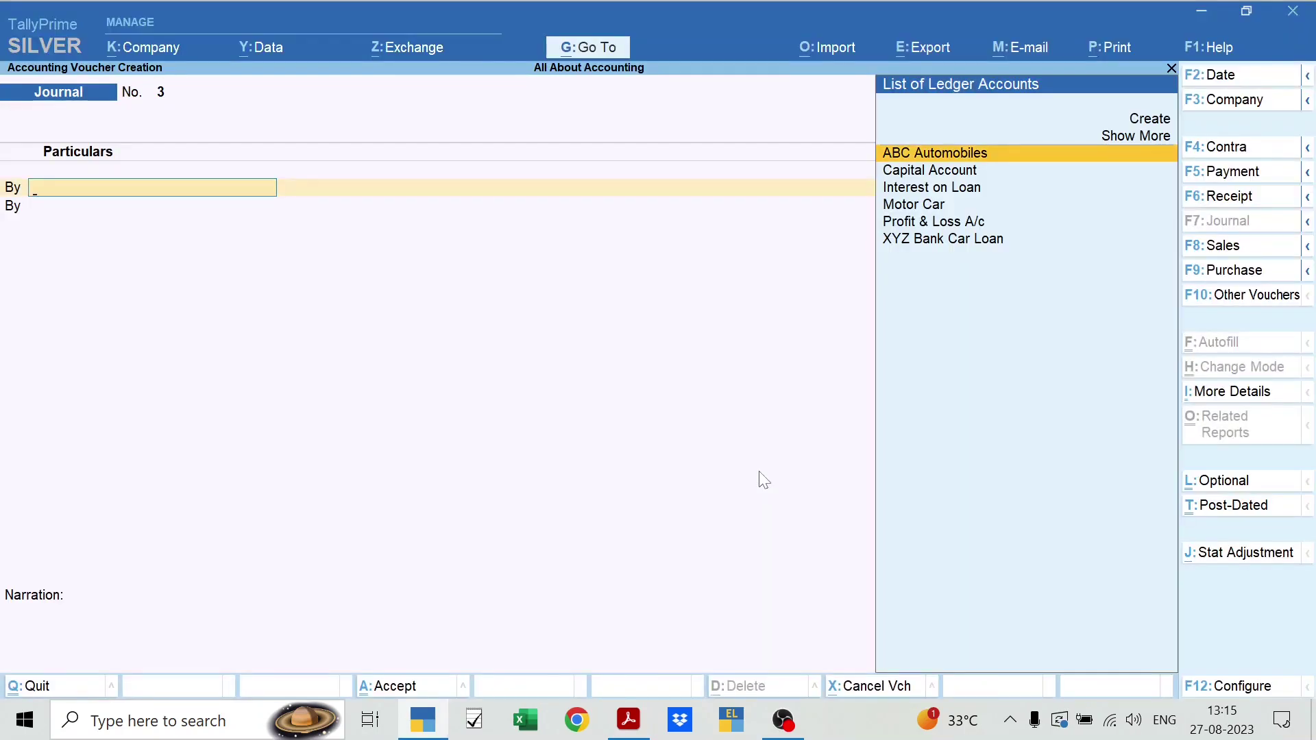
- Debit ABC Automobiles with 2,00,000 in the journal voucher
text(Abc)
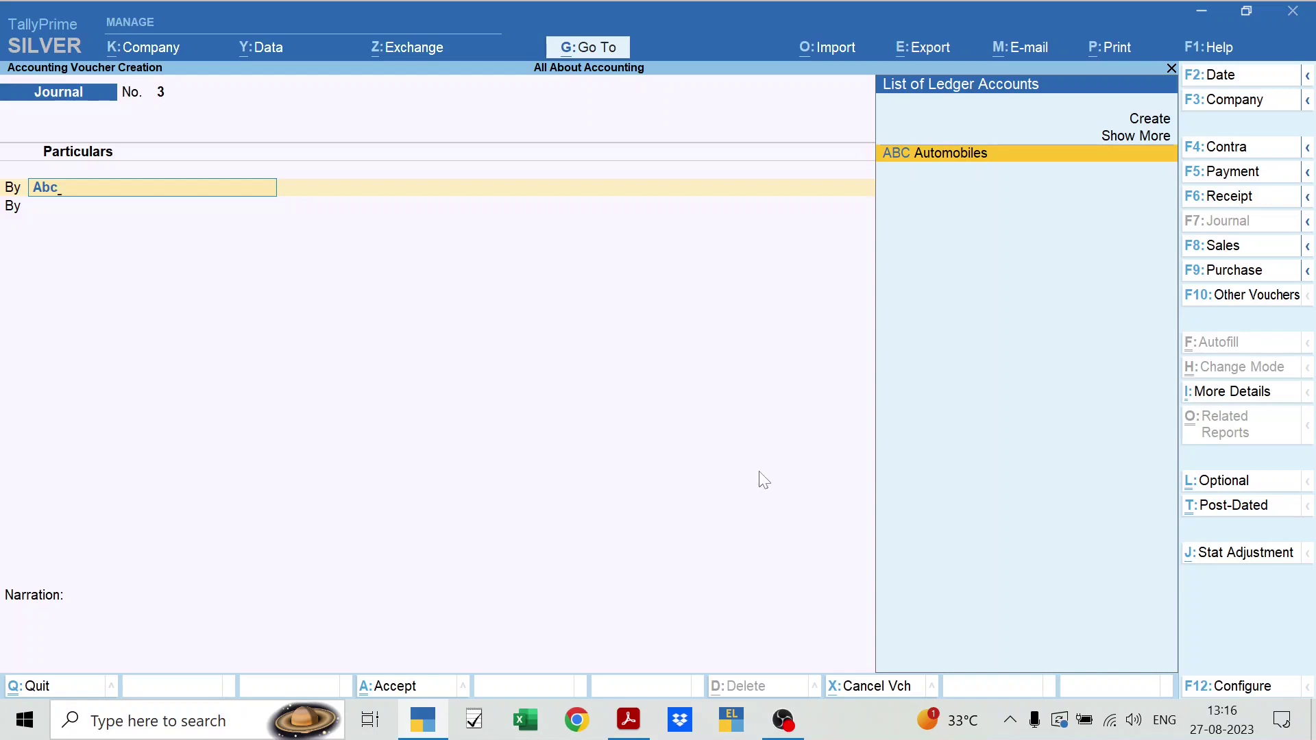
key(Return)
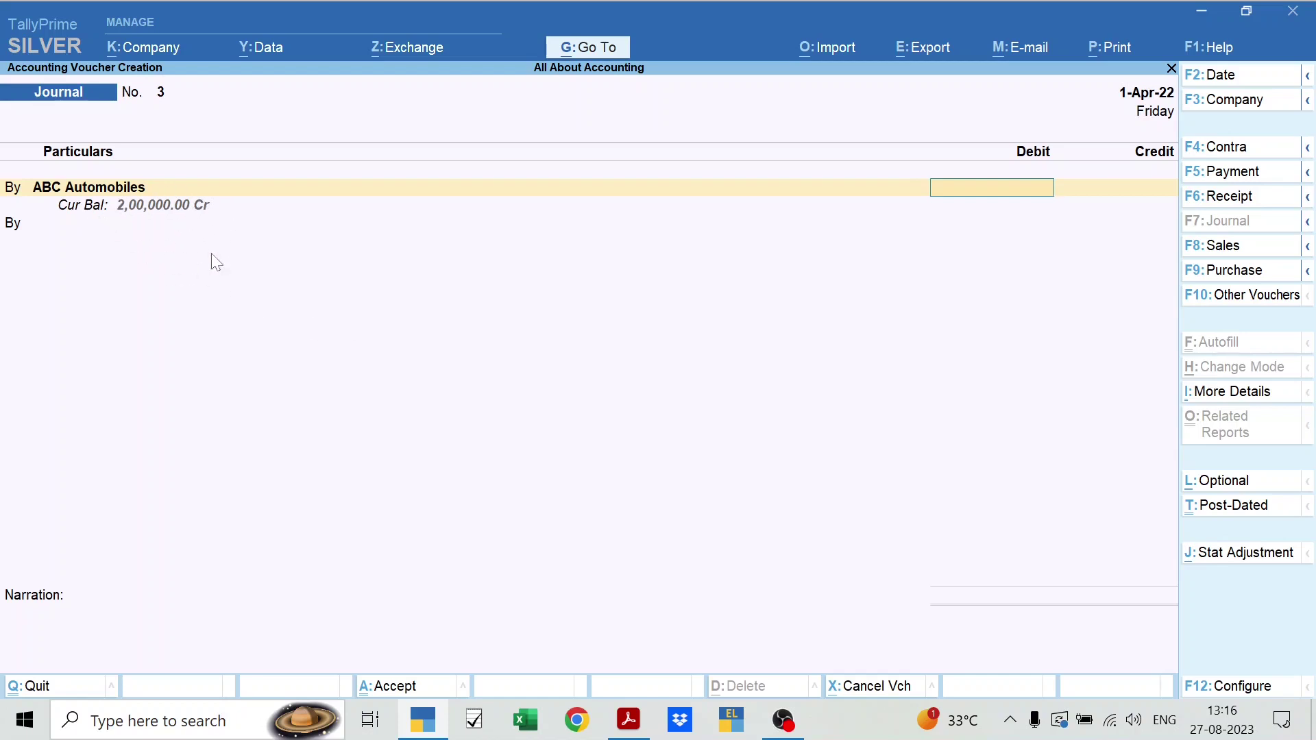
text(200000)
key(Return)
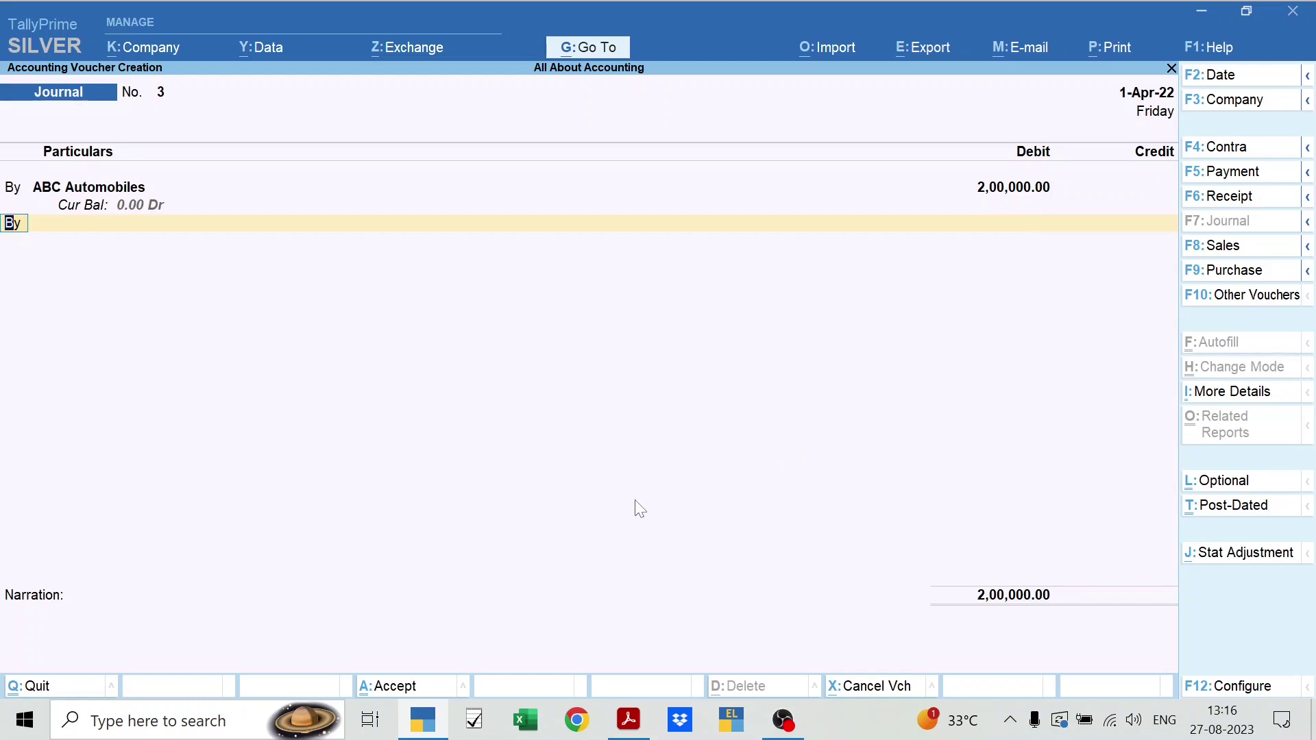
- Add a credit line for XYZ Bank Car Loan with 2,00,000 and save the journal voucher
text(t)
key(Return)
text(Xyz)
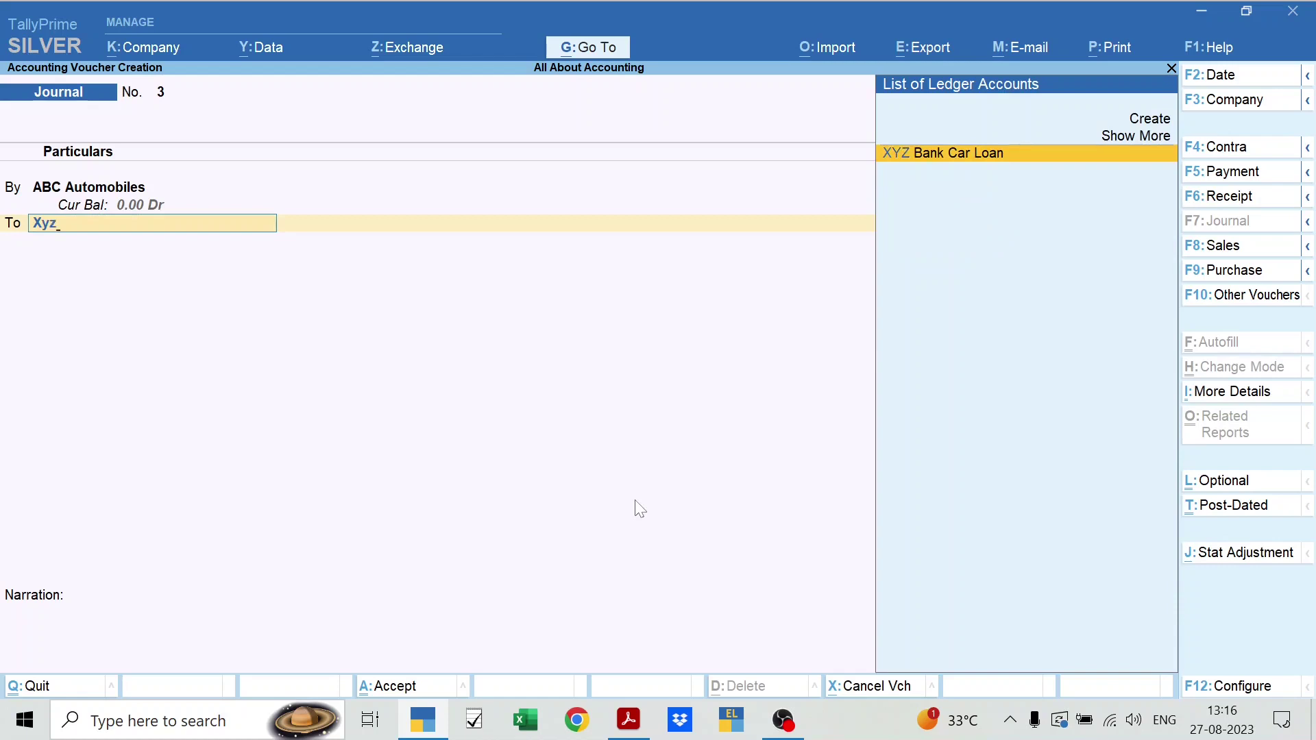
key(Return)
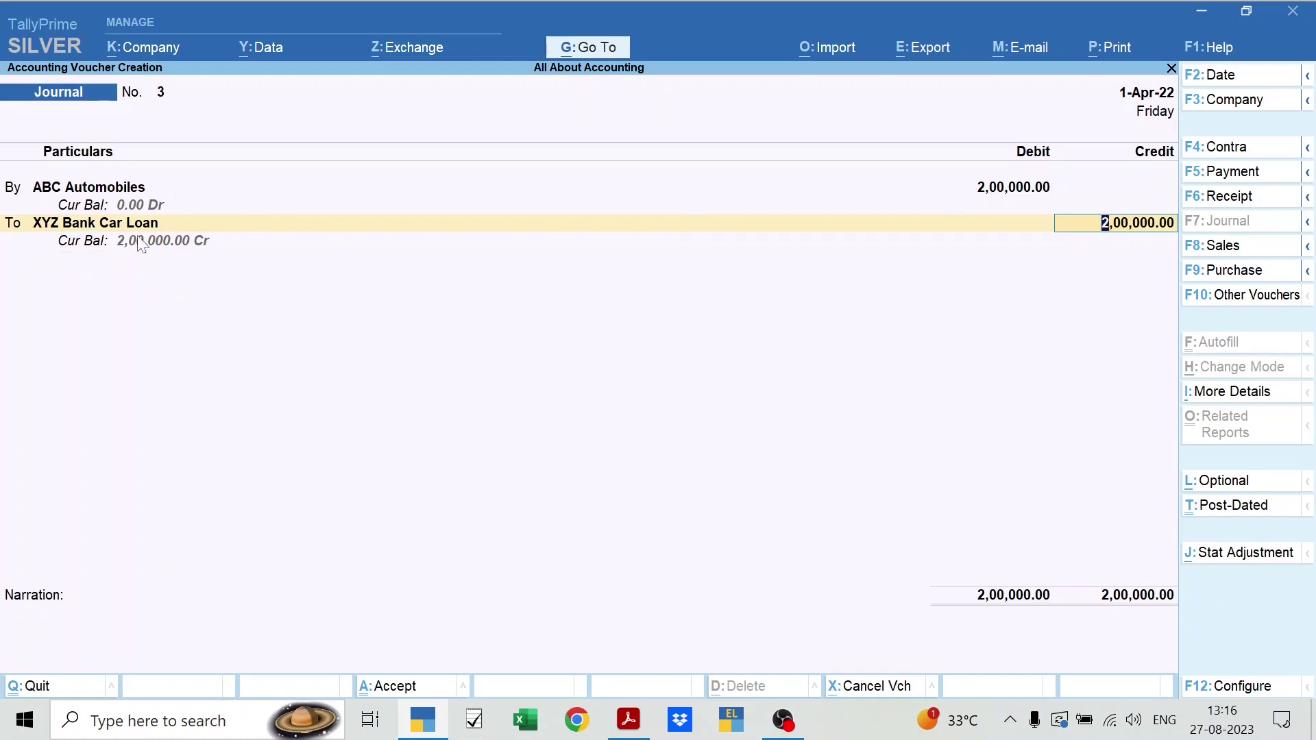
key(ctrl)
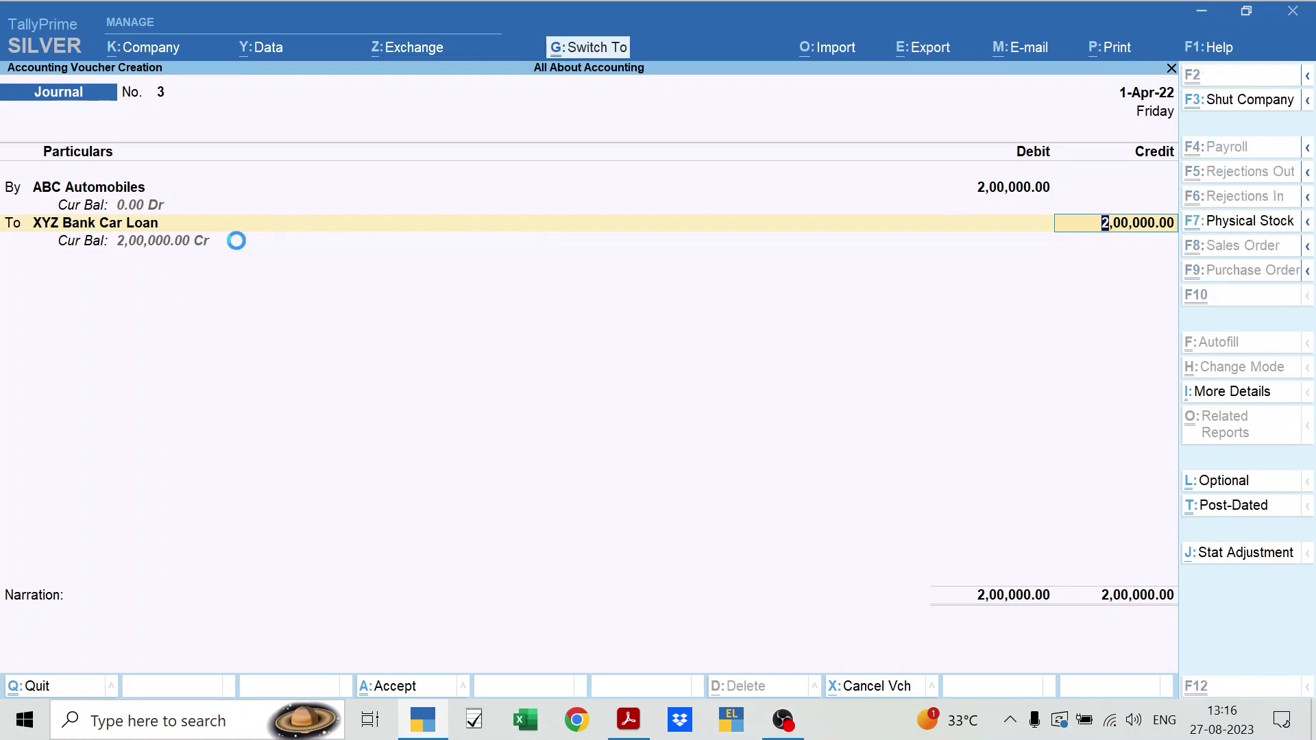
key(ctrl+a)
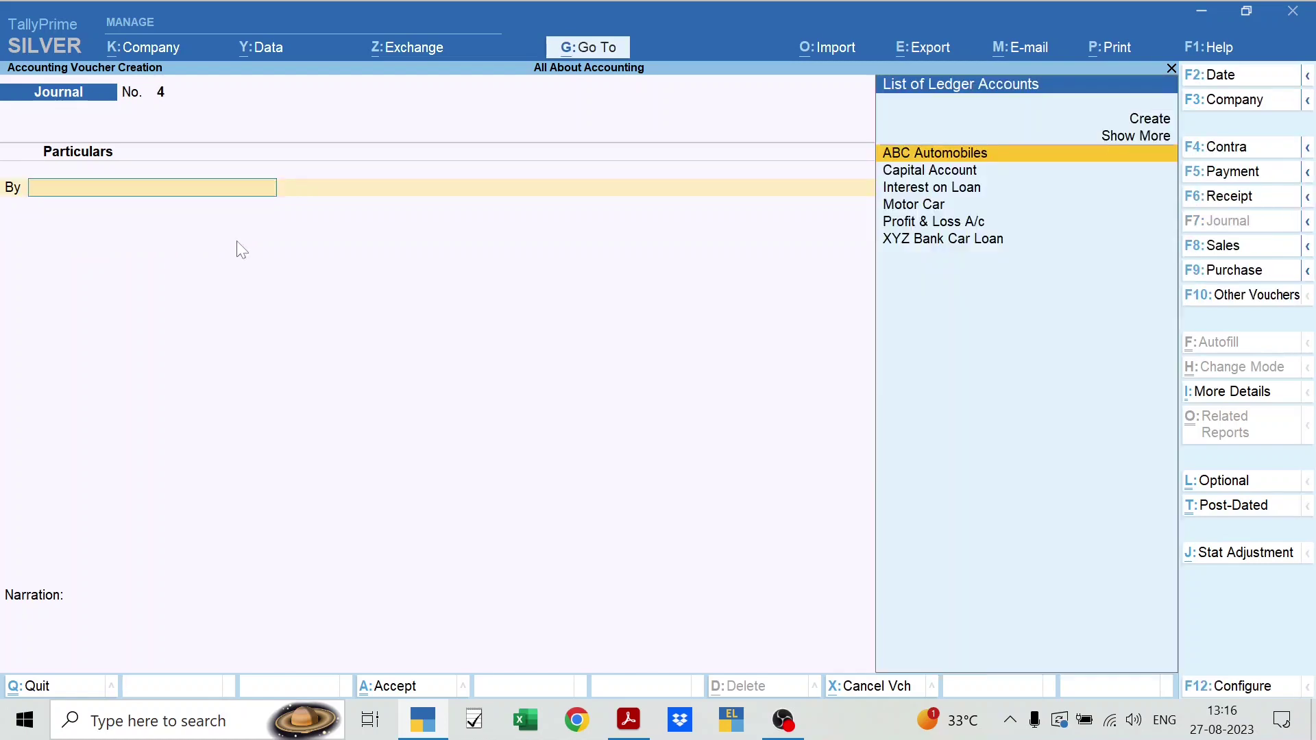
- Review the loan amount and the first installment's interest in the PDF's EMI schedule, and return to TallyPrime
key(alt+Tab)
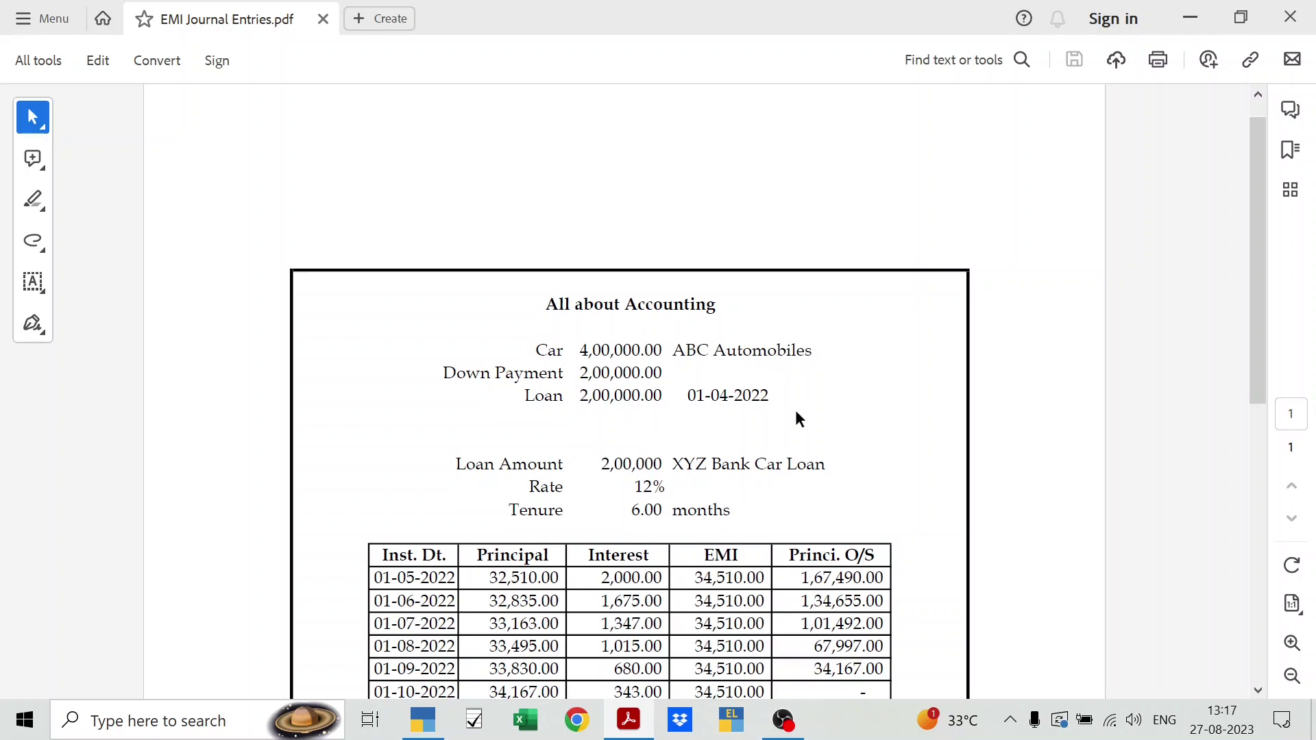
scroll(794, 410, down, 1)
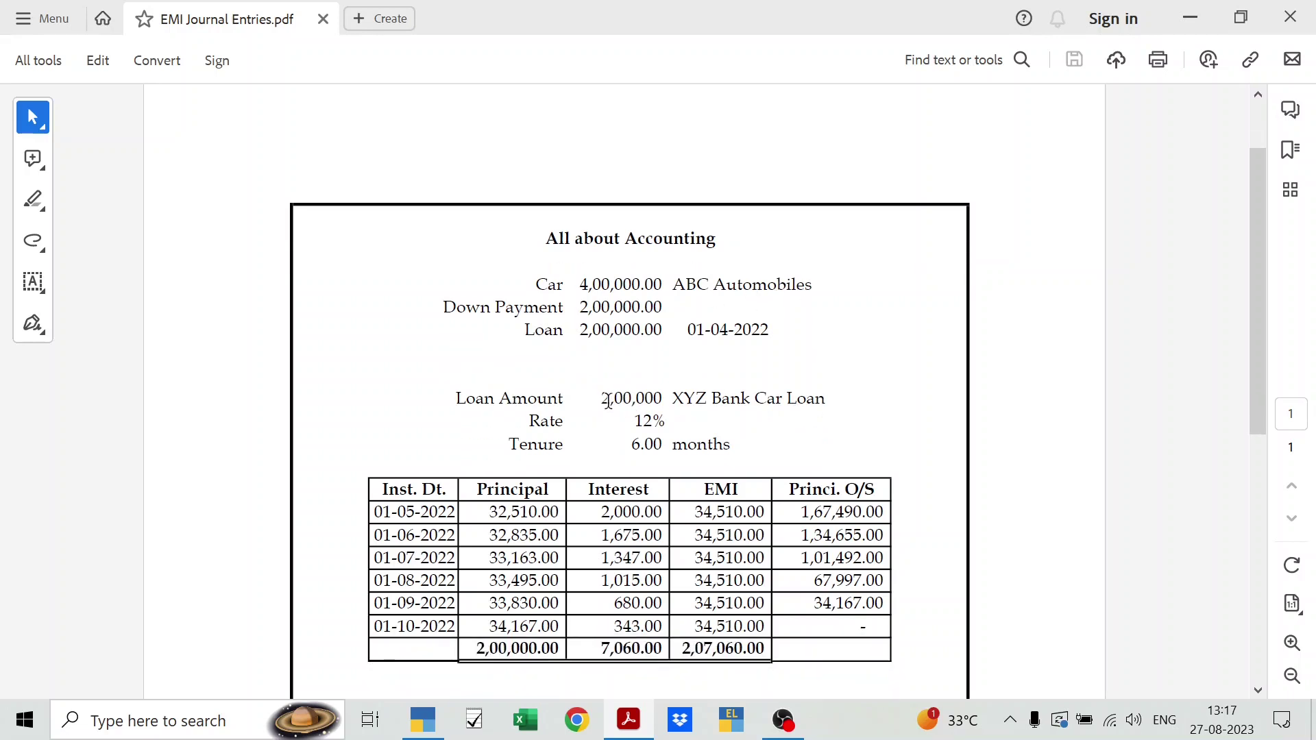
drag(602, 399, 666, 400)
click(754, 425)
drag(598, 511, 654, 513)
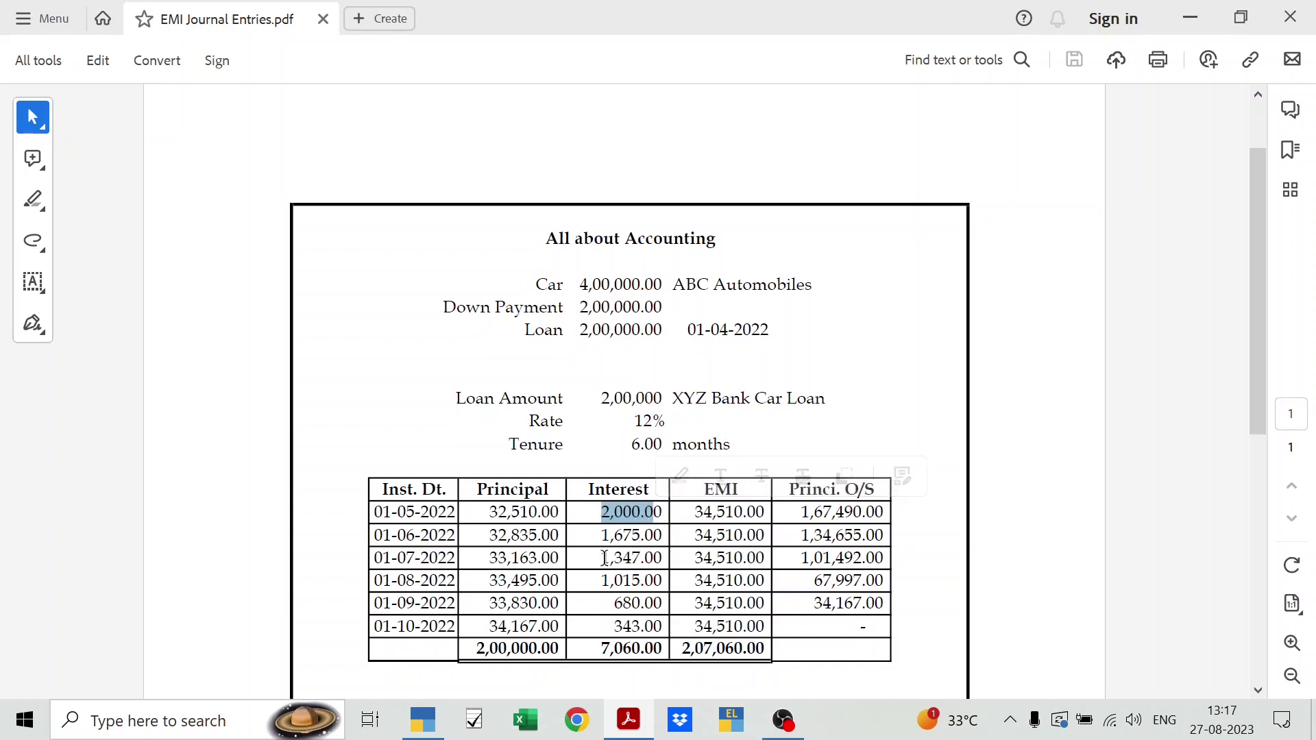
click(903, 398)
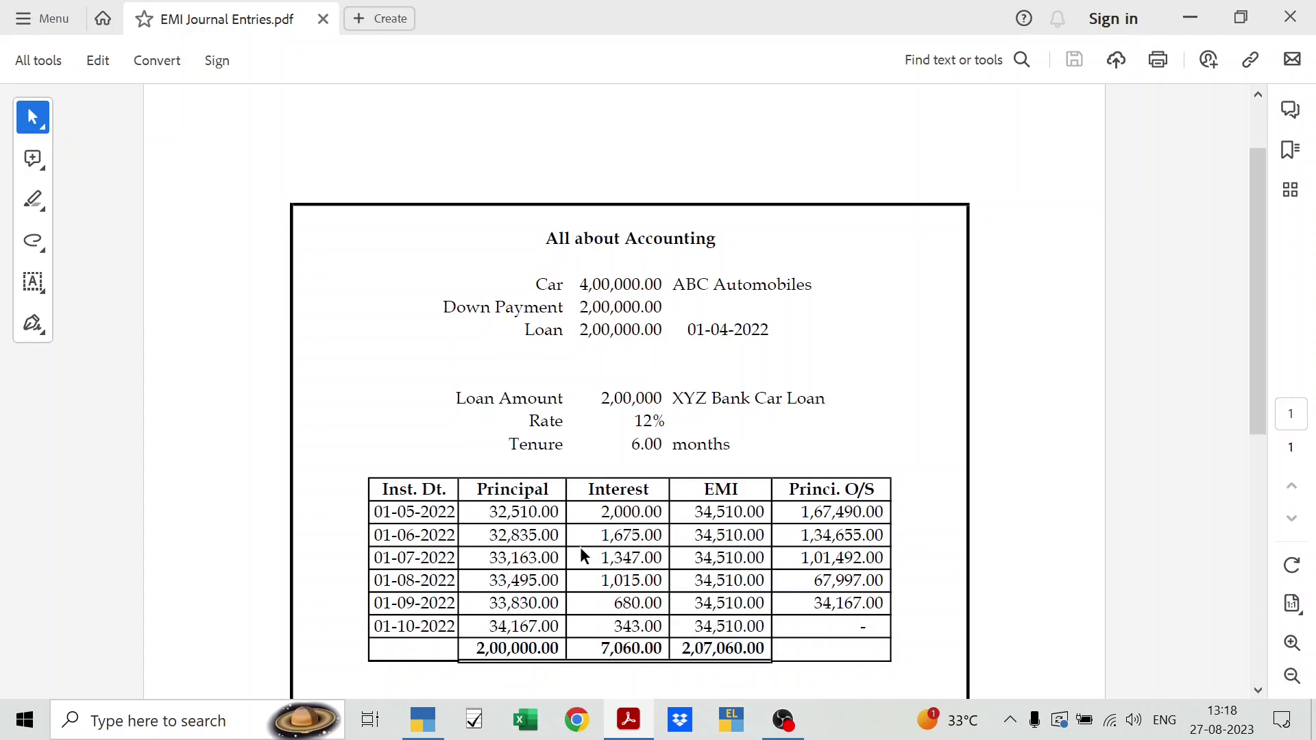
key(alt+Tab)
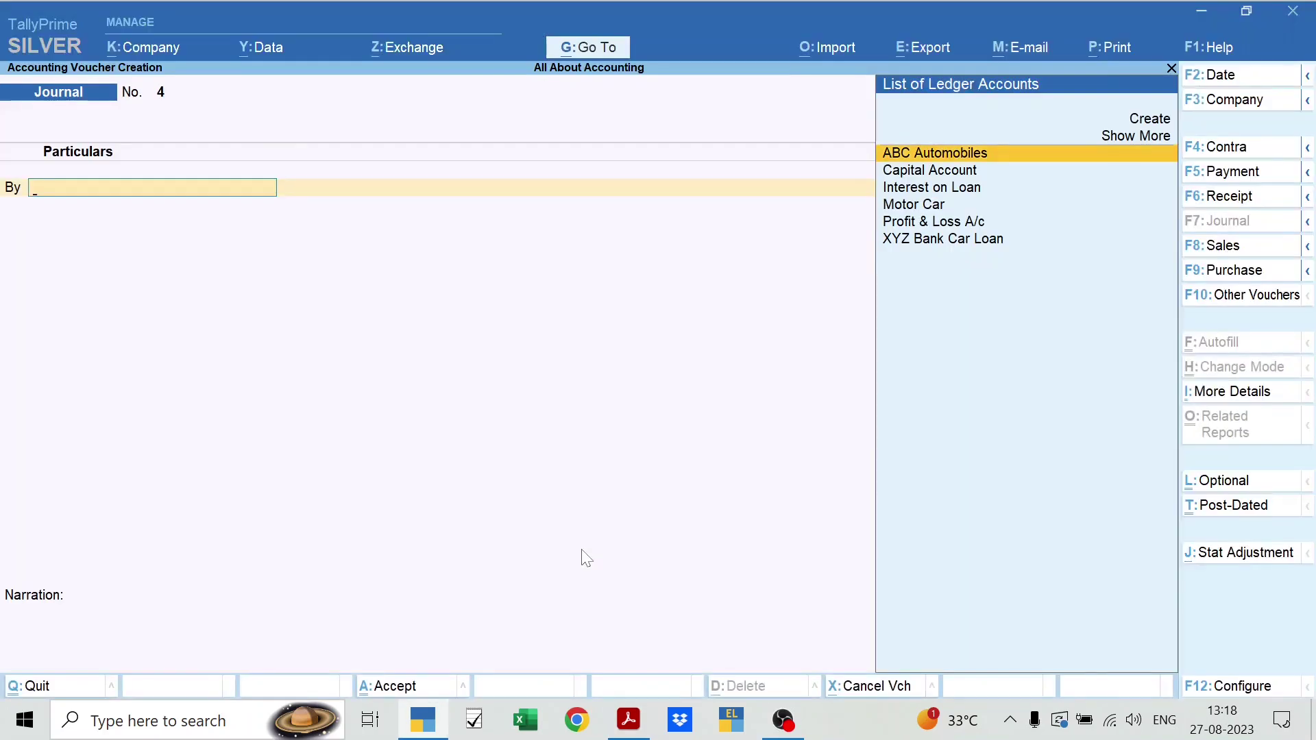
- Set the date of the new journal voucher to 30-4
key(F2)
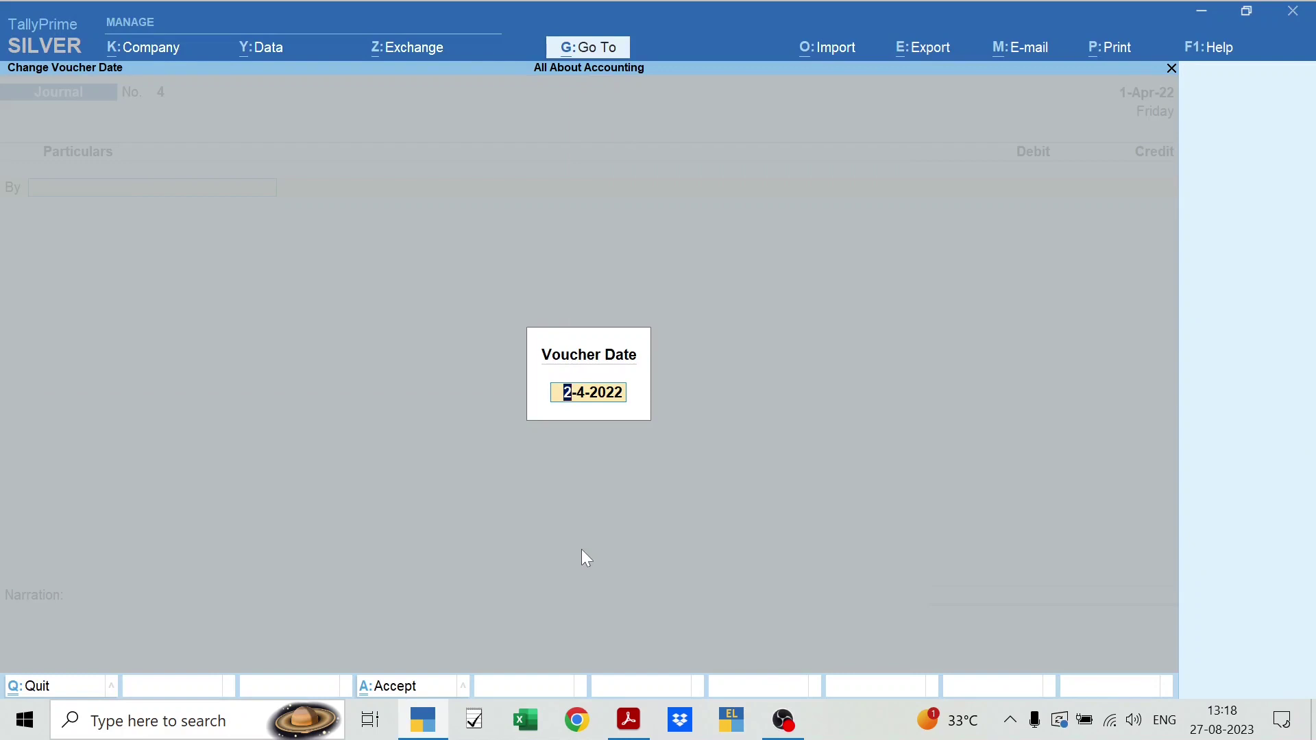
text(30-4)
key(Return)
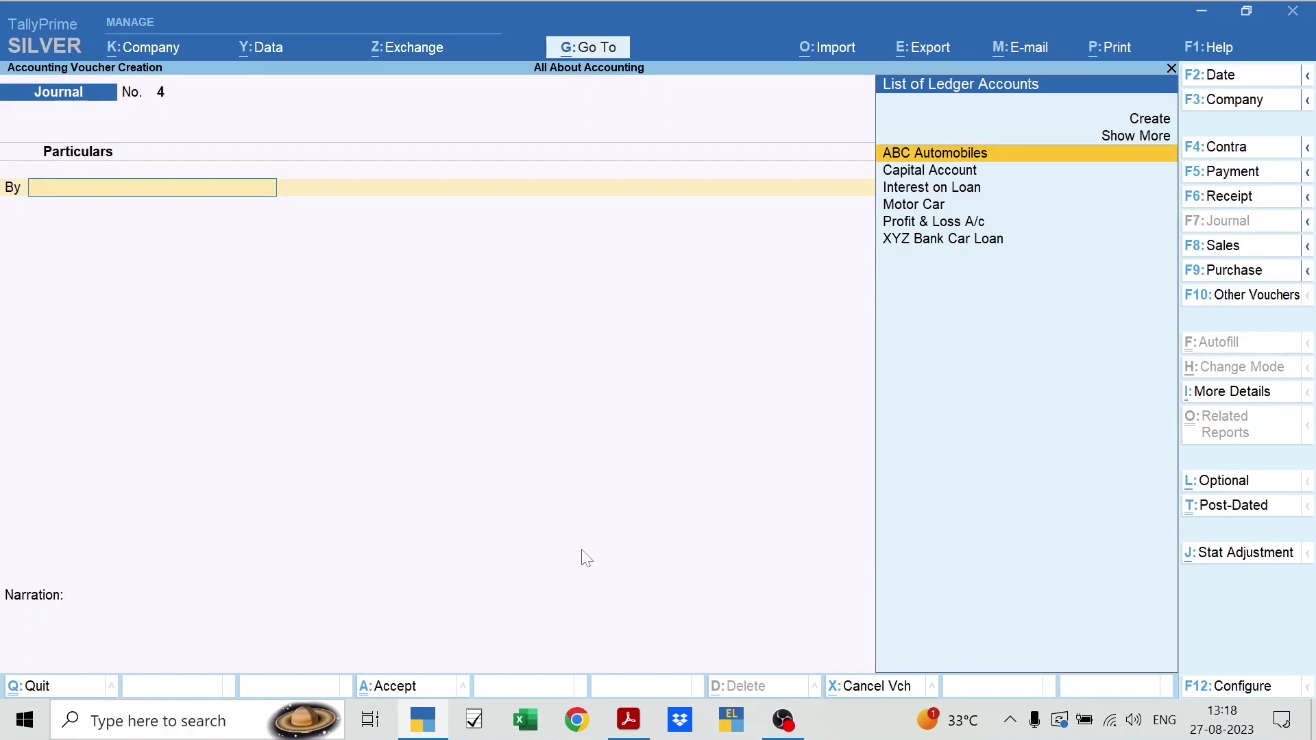
- Debit Interest on Loan with the first month's interest of 2,000 from the PDF and begin a credit line
text(Inter)
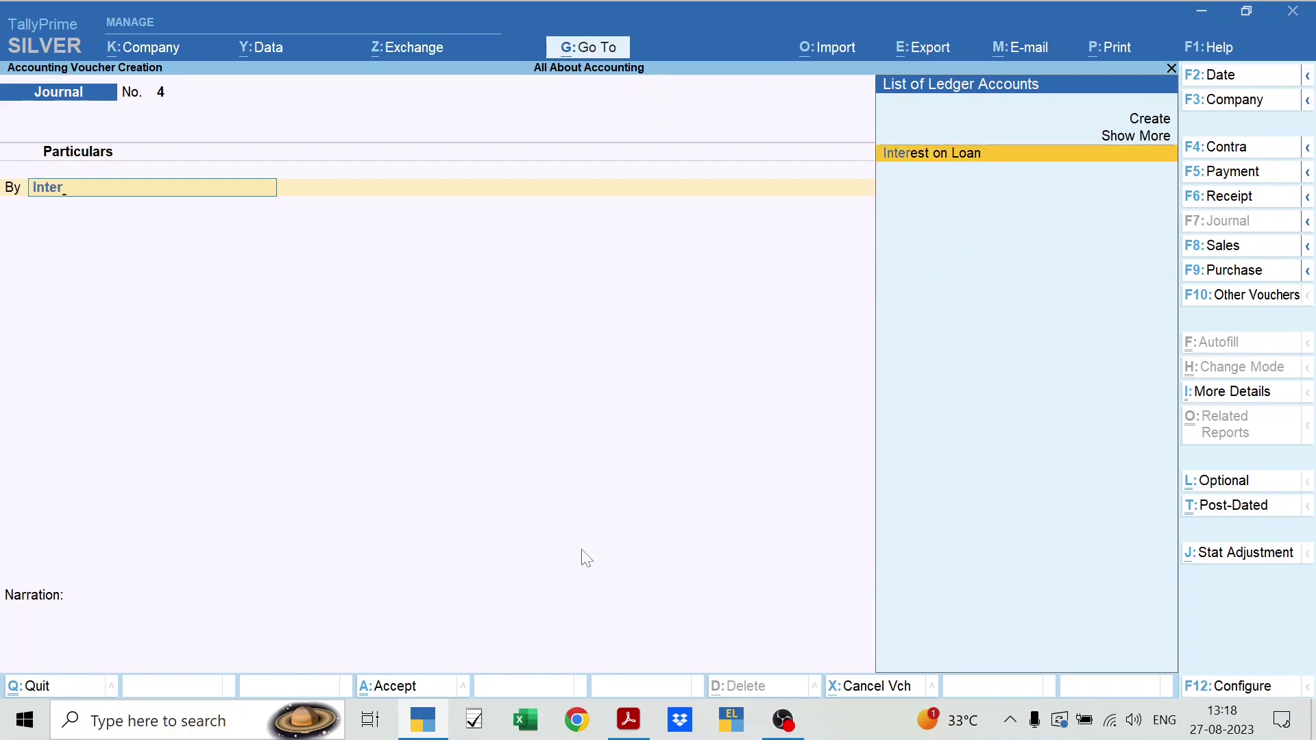
key(Return)
key(alt+Tab)
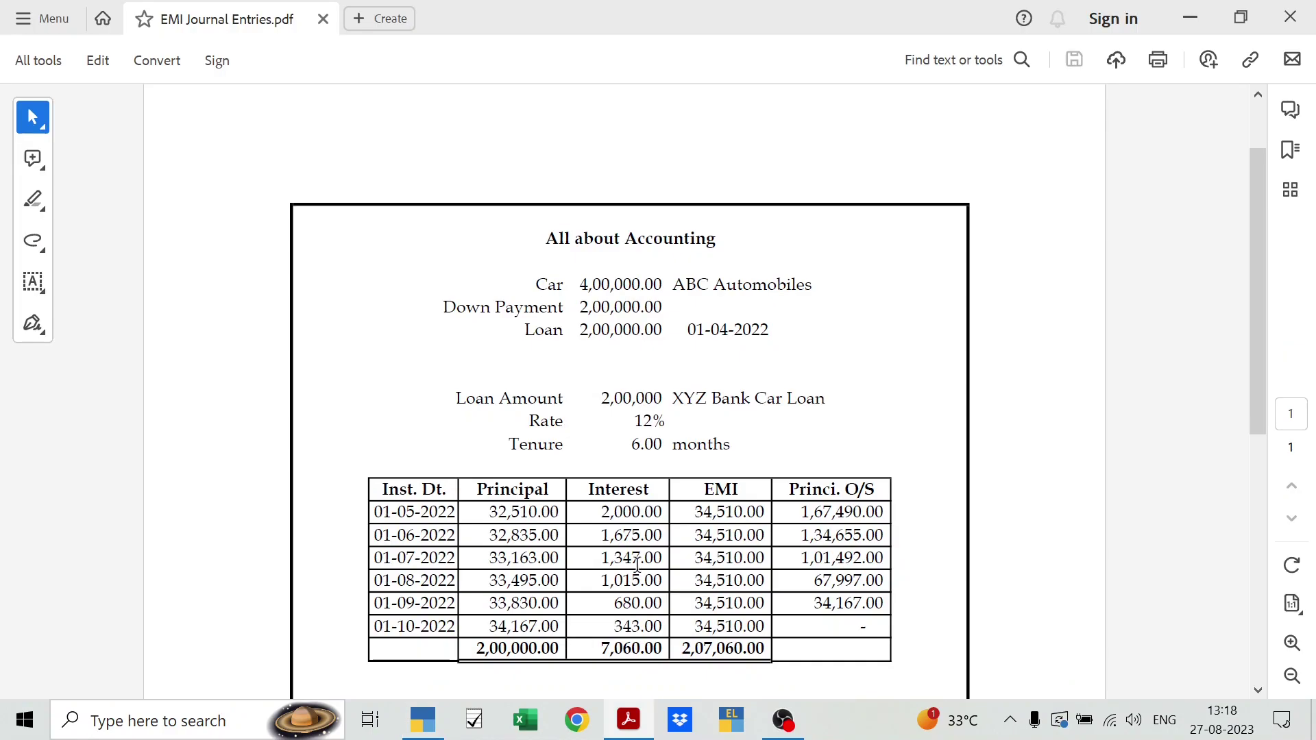
key(alt+Tab)
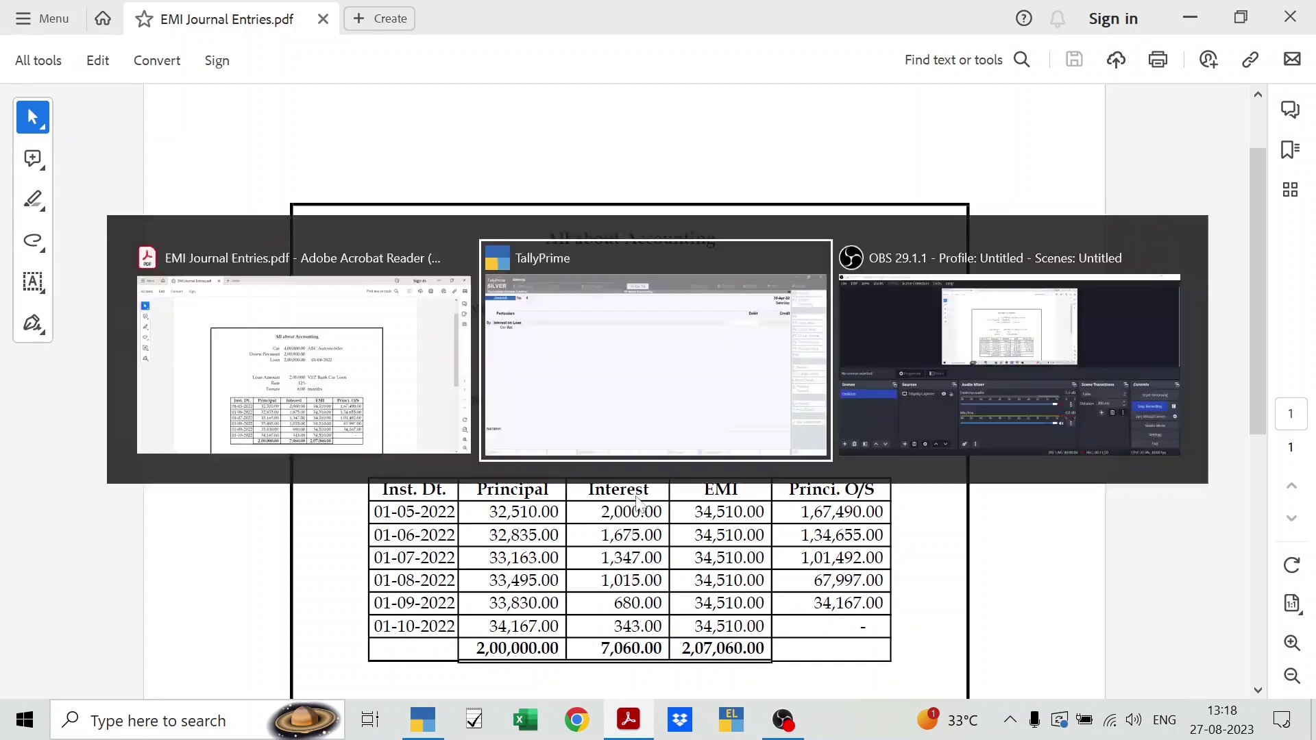
text(2000)
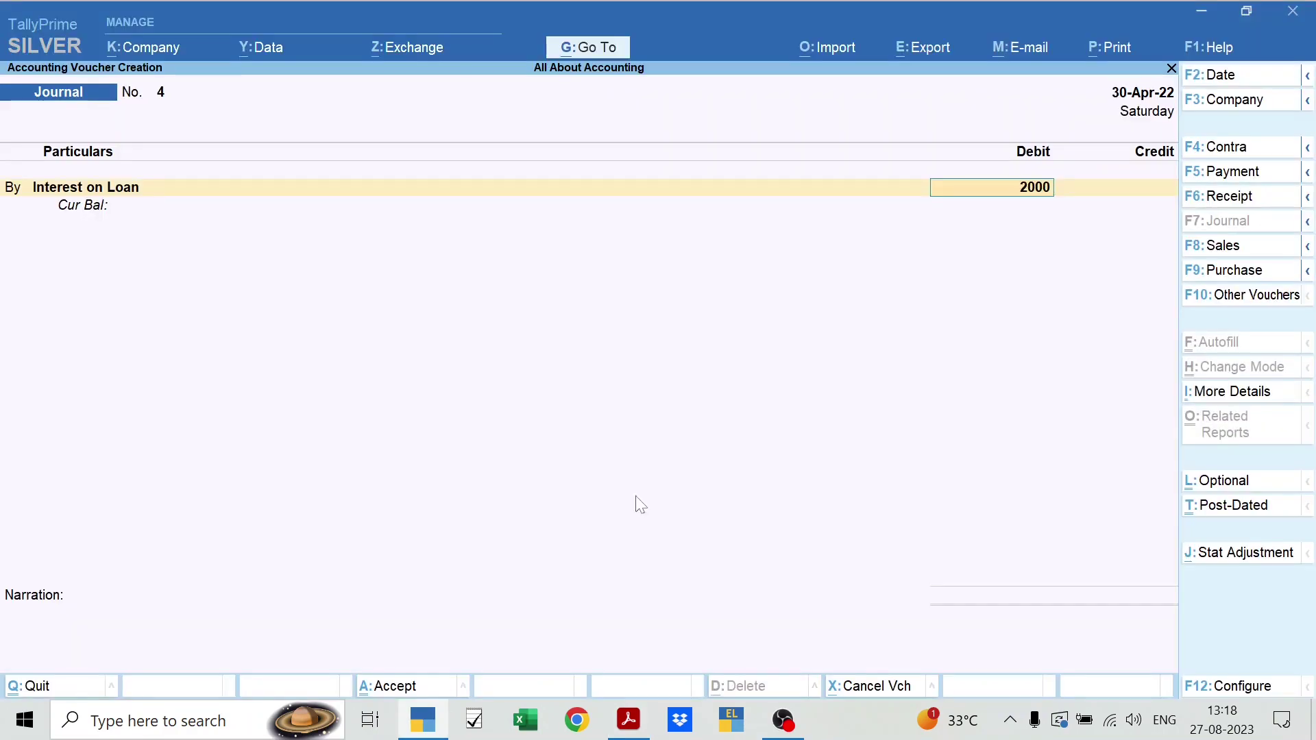
key(Return)
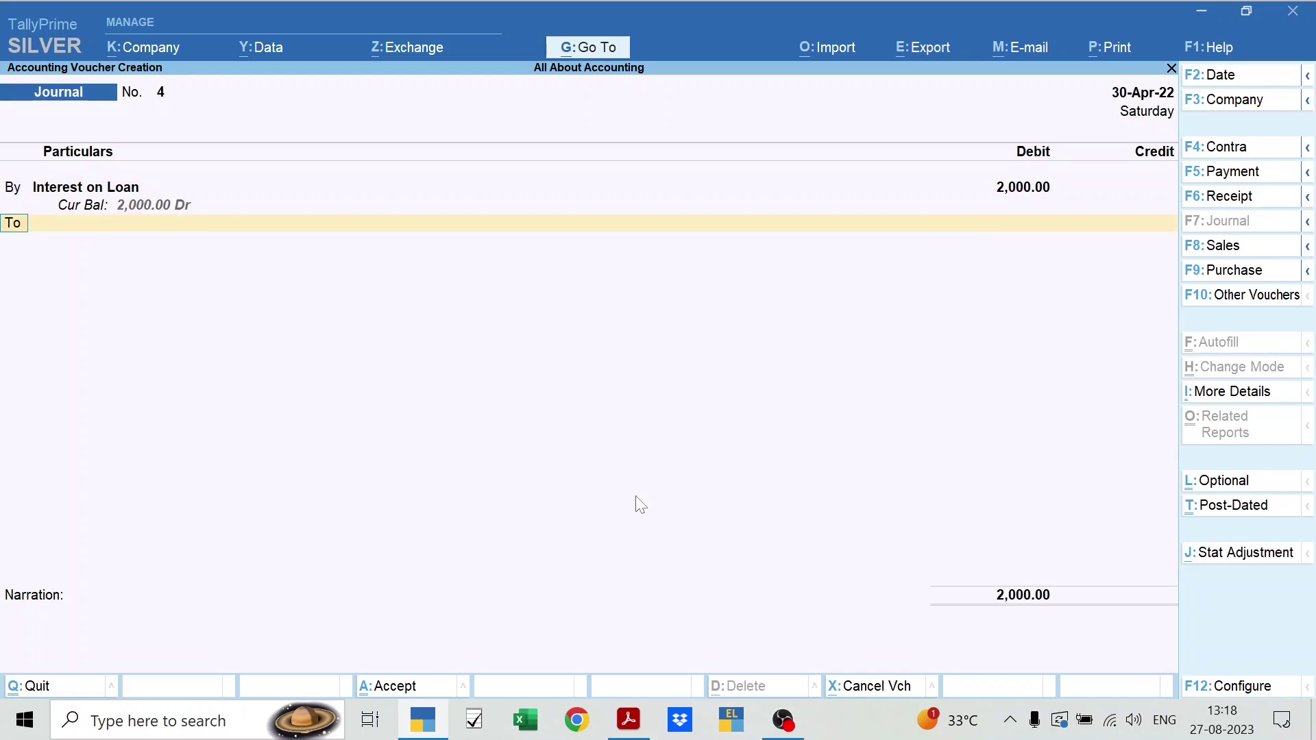
key(Return)
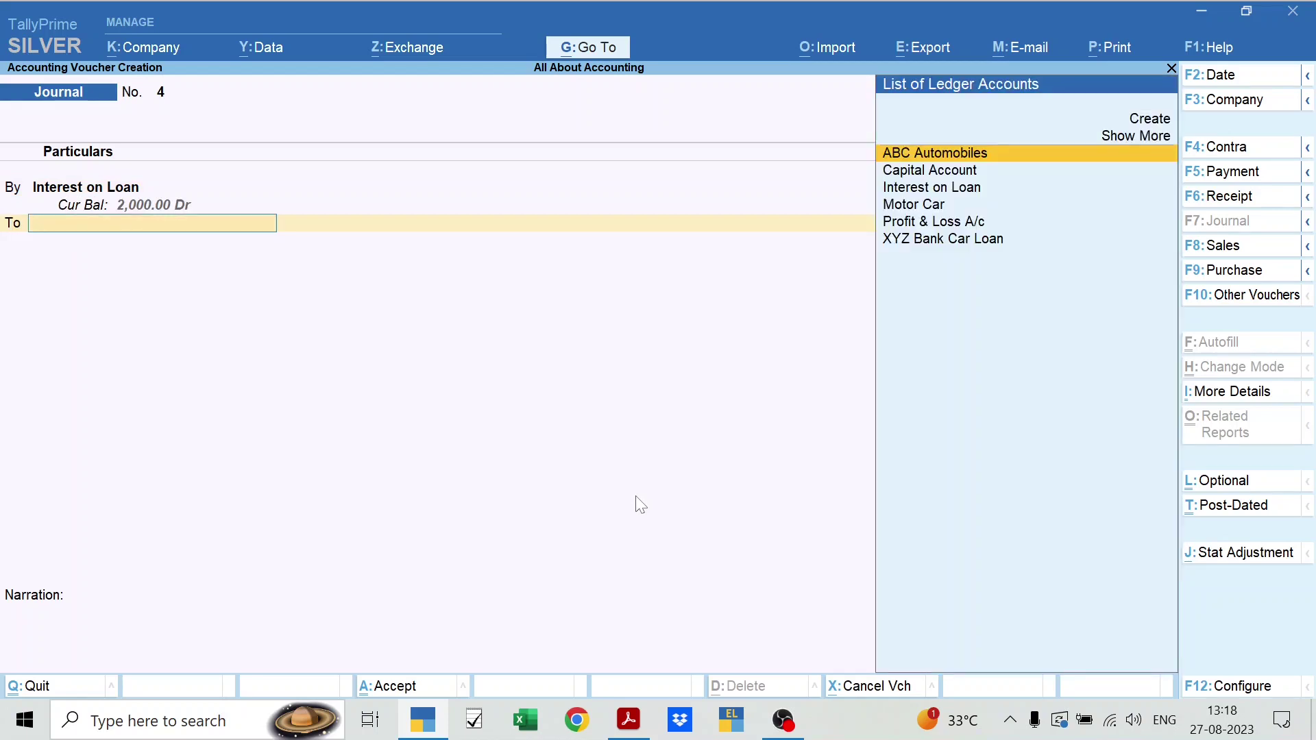
- Credit XYZ Bank Car Loan with 2,000 and save the journal voucher
text(Xyz)
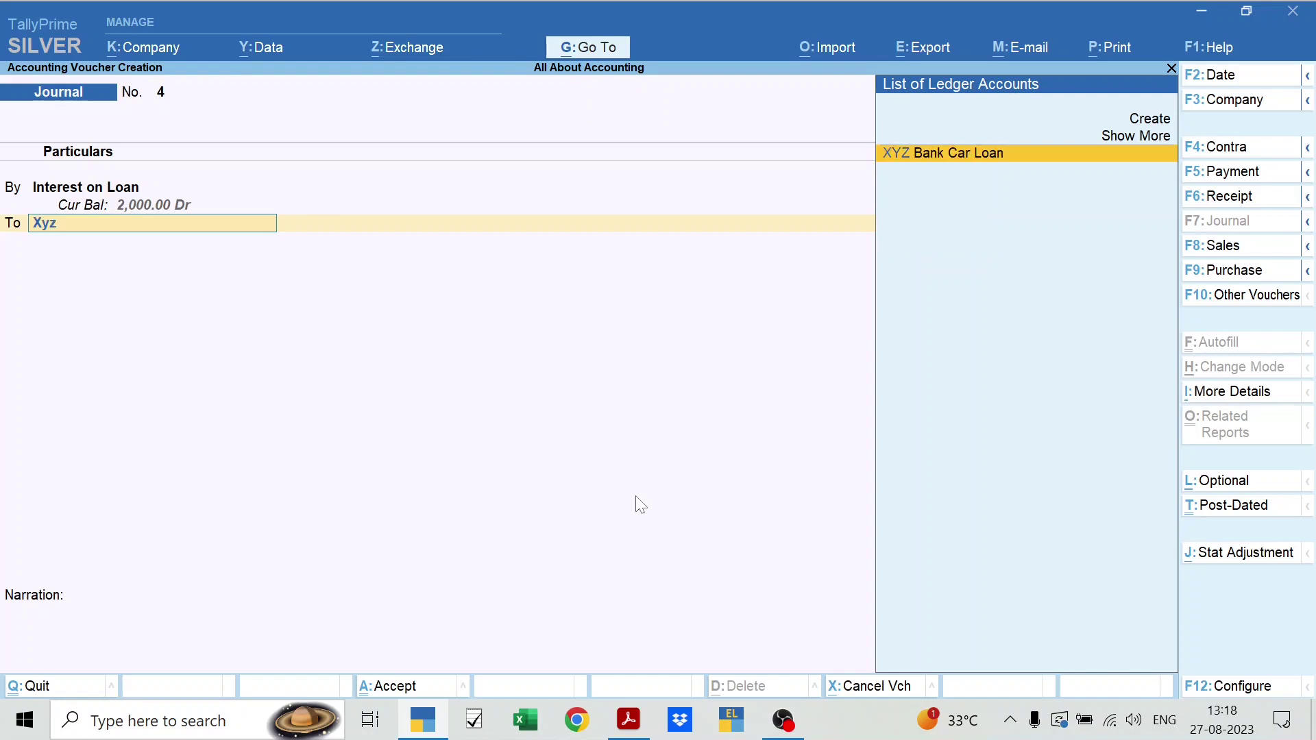
key(Return)
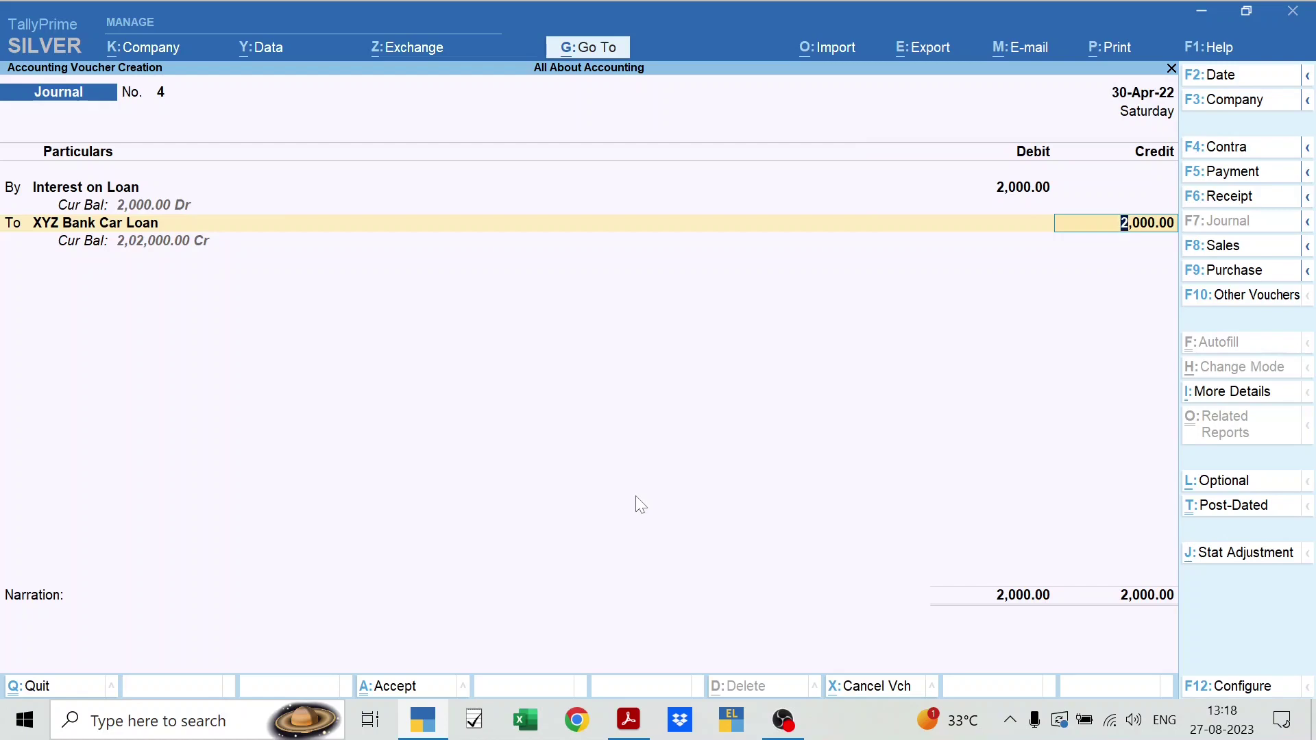
key(ctrl)
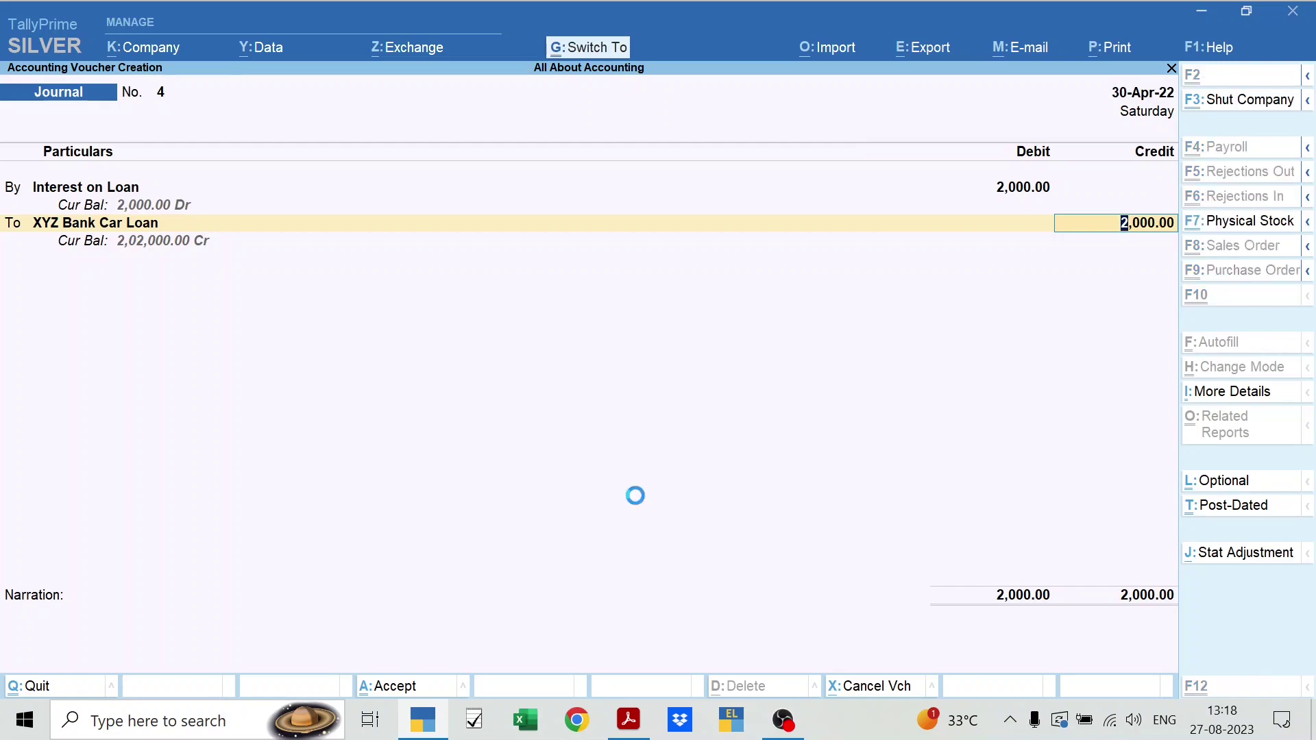
key(ctrl+a)
- Check the first installment date in the PDF and start a payment voucher dated 1-5-2022 from XYZ Bank Current Account
key(alt+Tab)
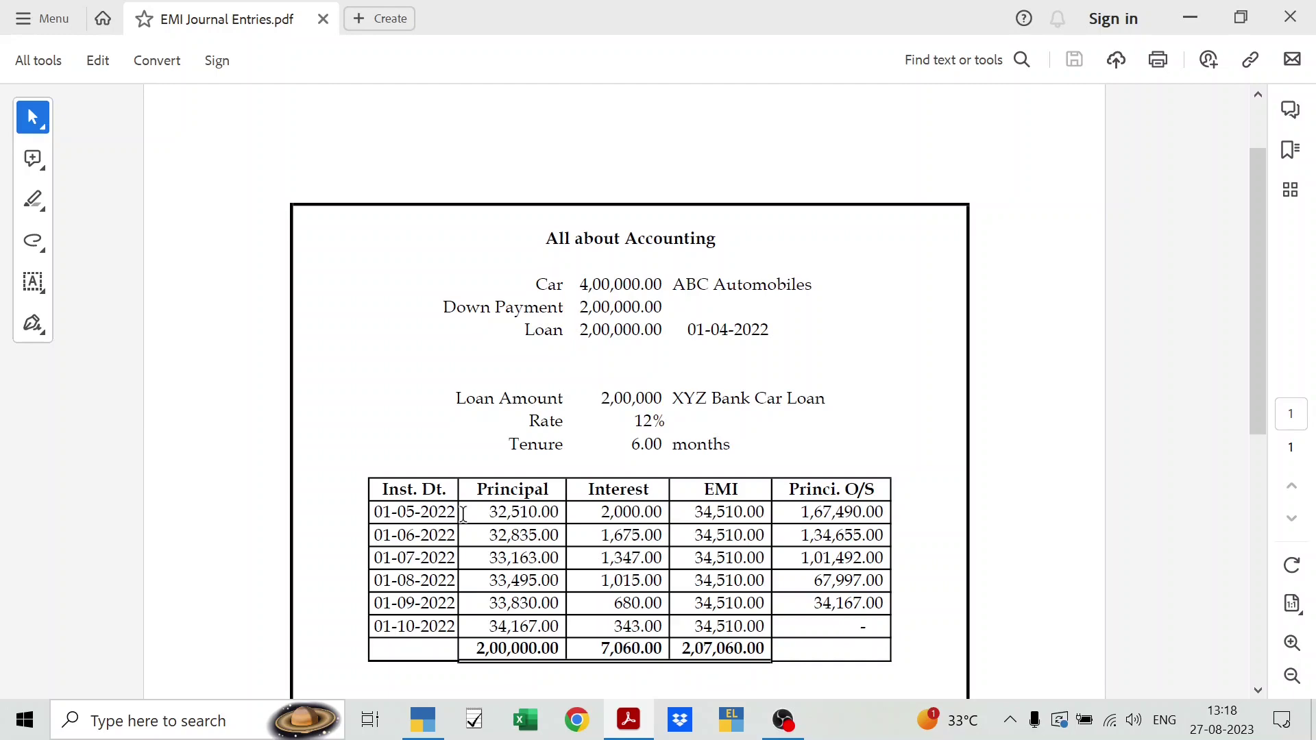
key(alt+Tab)
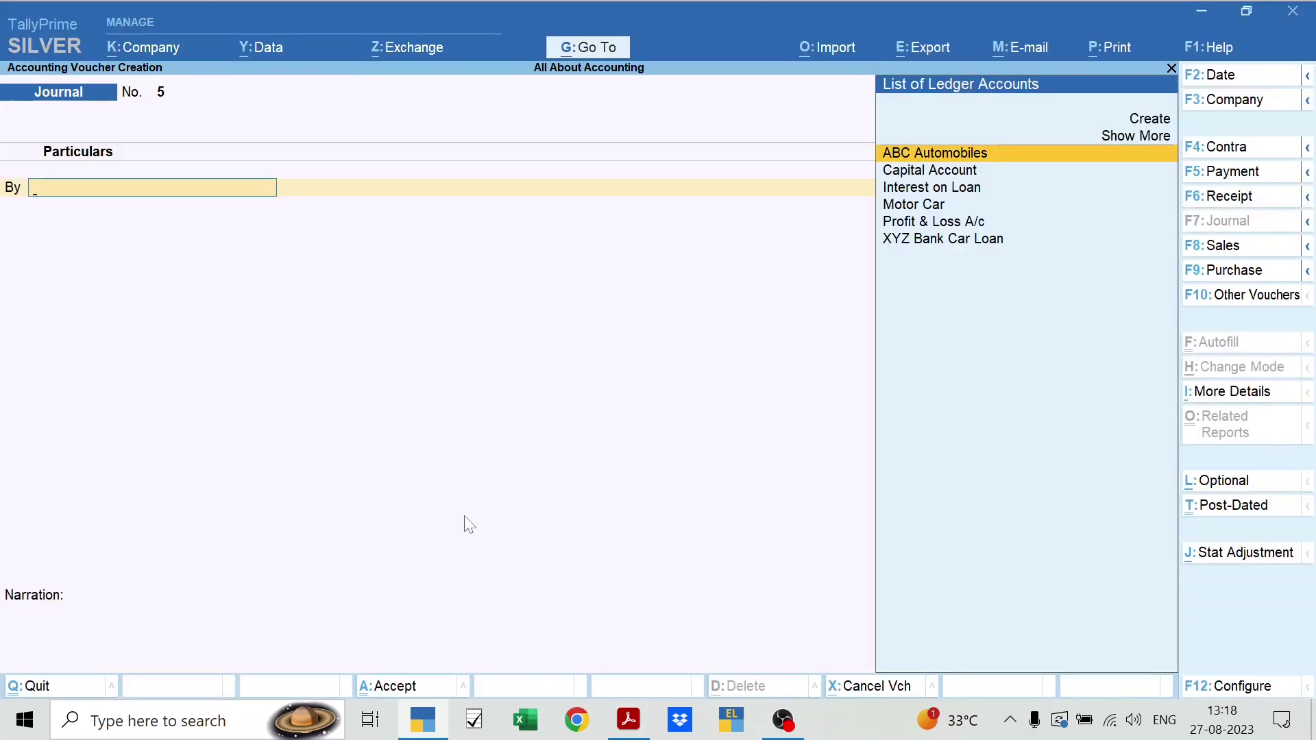
key(F2)
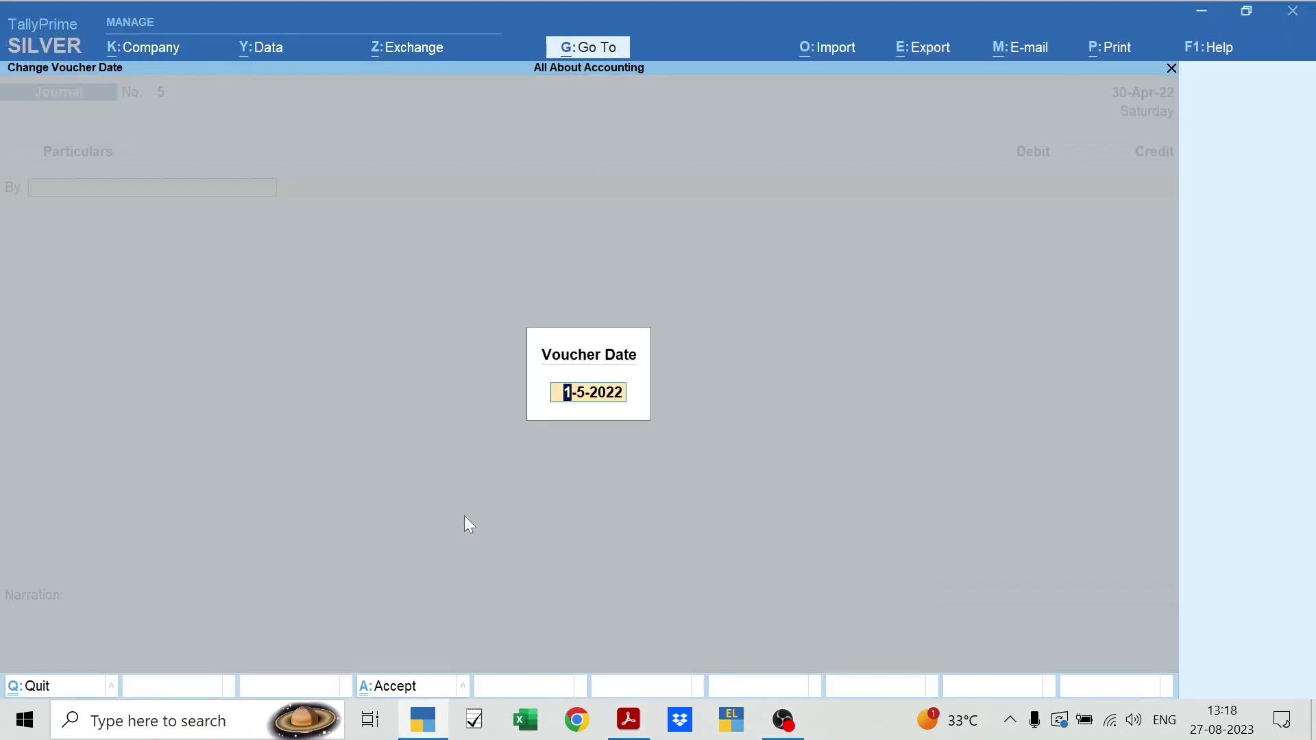
key(Return)
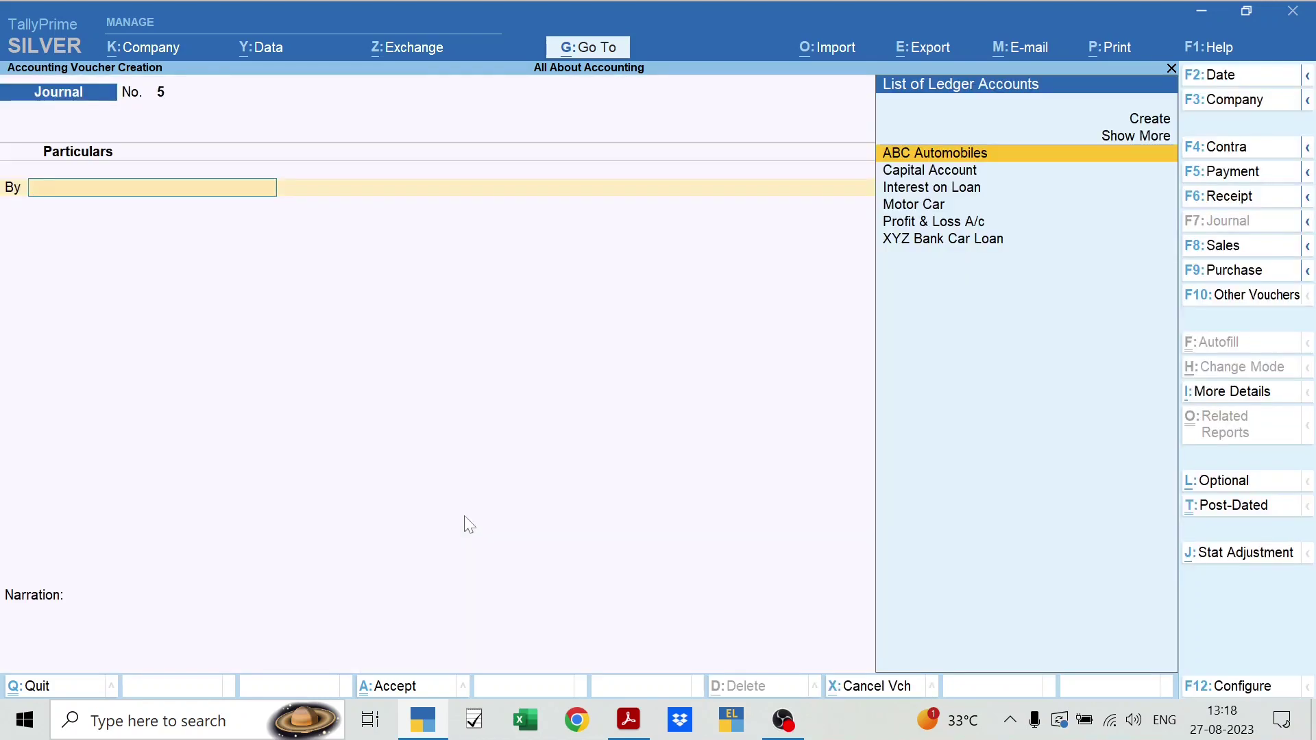
key(F5)
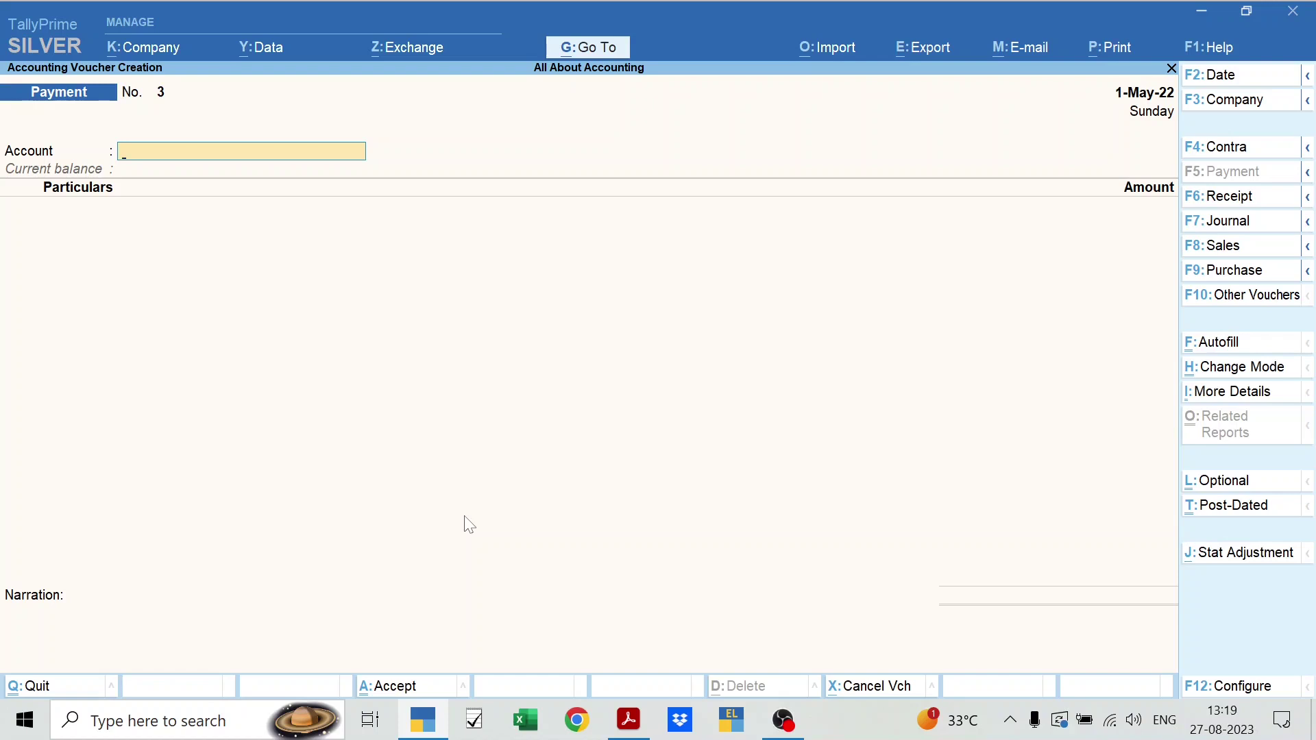
text(Curr)
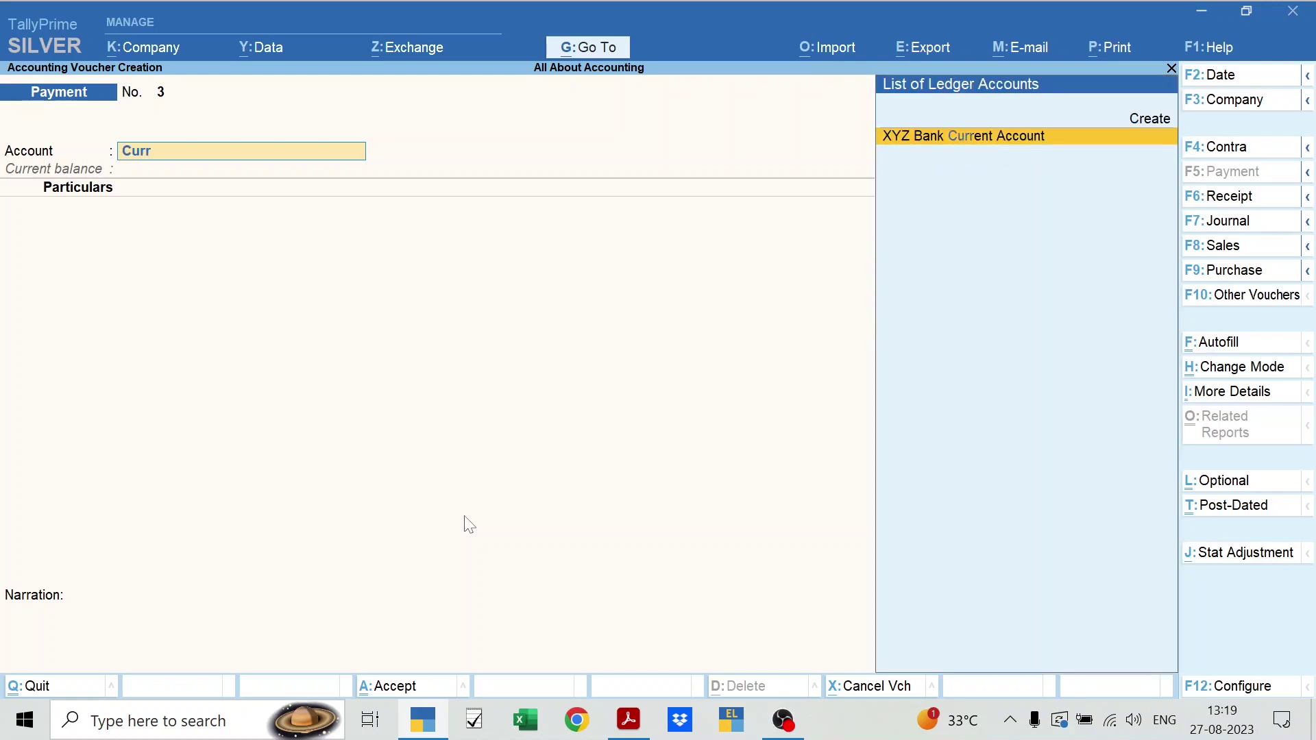
key(Return)
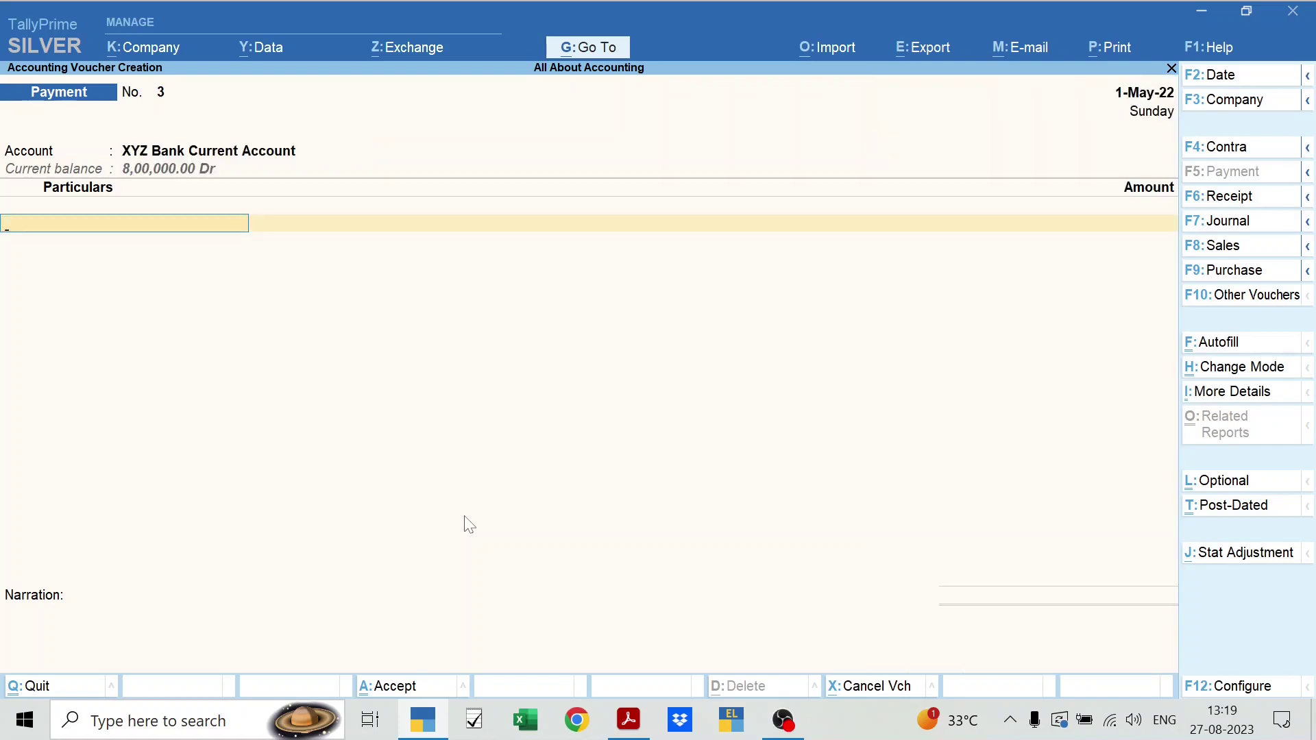
- Enter XYZ Bank Car Loan with the first EMI of 34,510 from the PDF and save the payment voucher
text(Xyz)
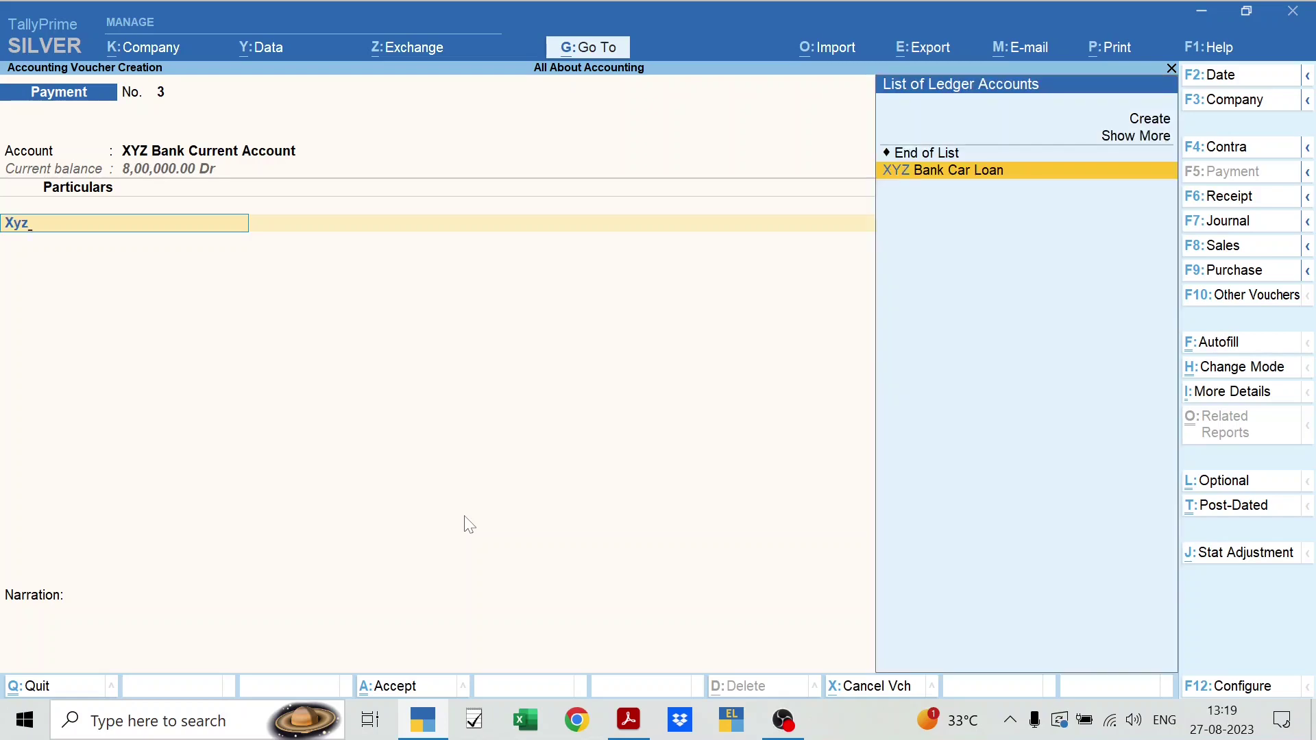
key(Return)
key(alt+Tab)
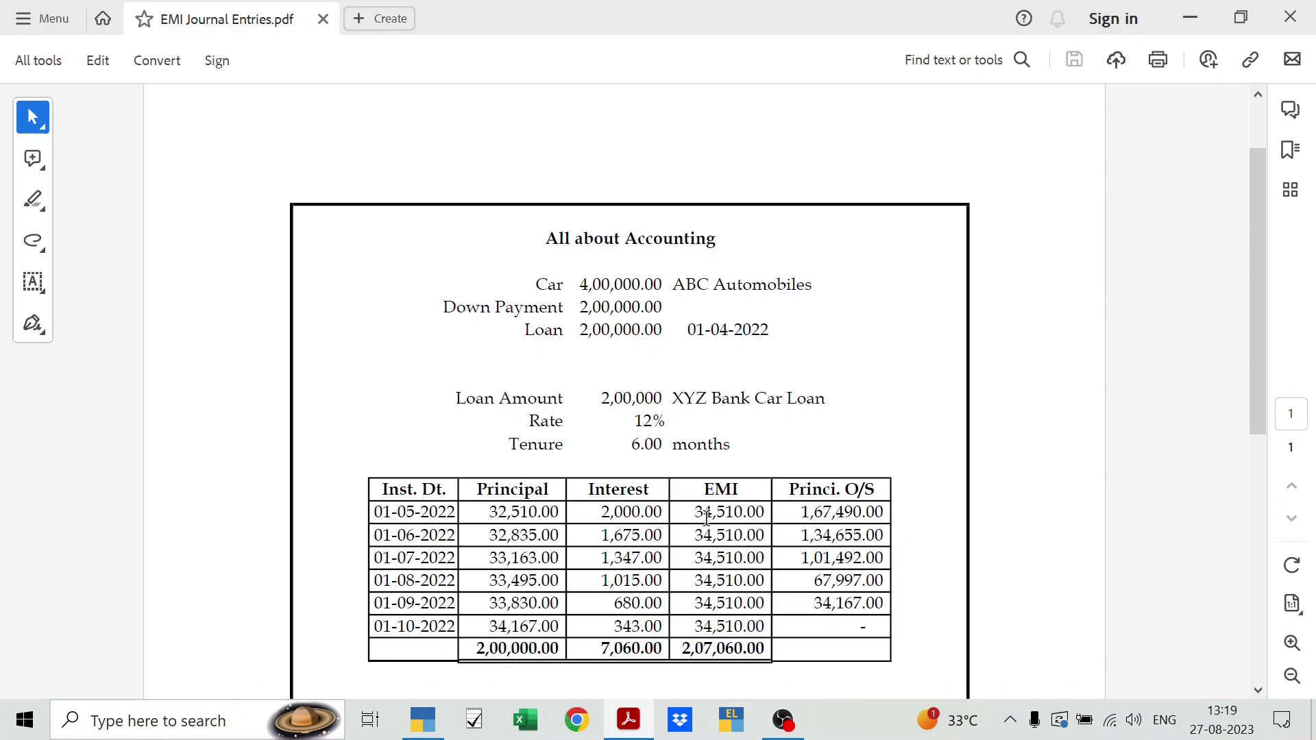
drag(695, 513, 765, 513)
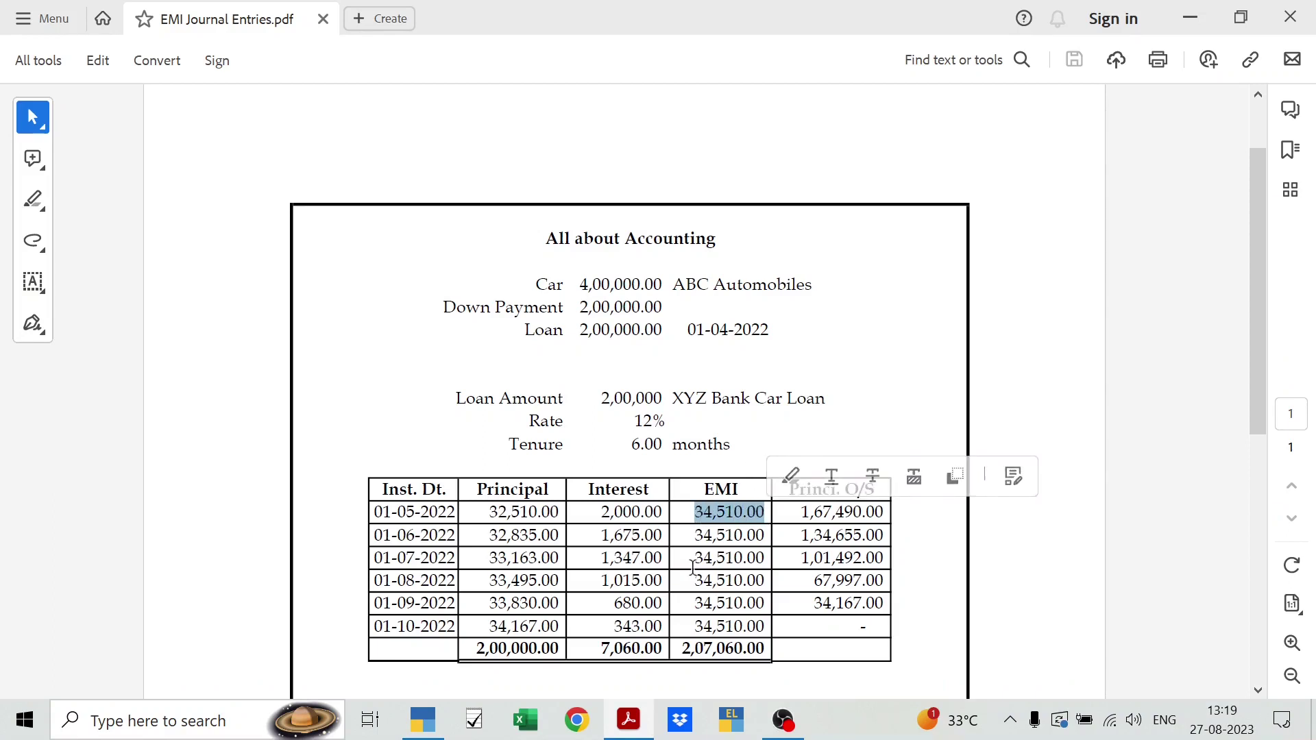
key(alt+Tab)
text(34,510)
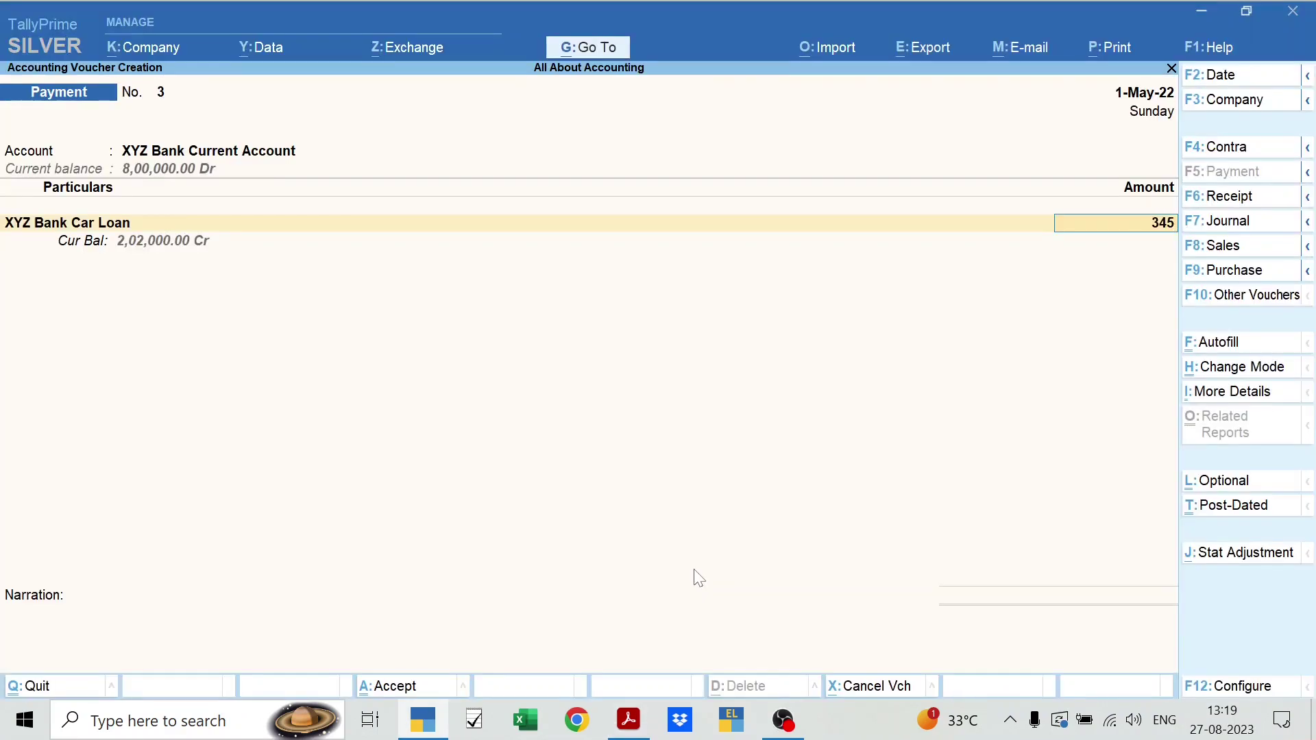
key(Return)
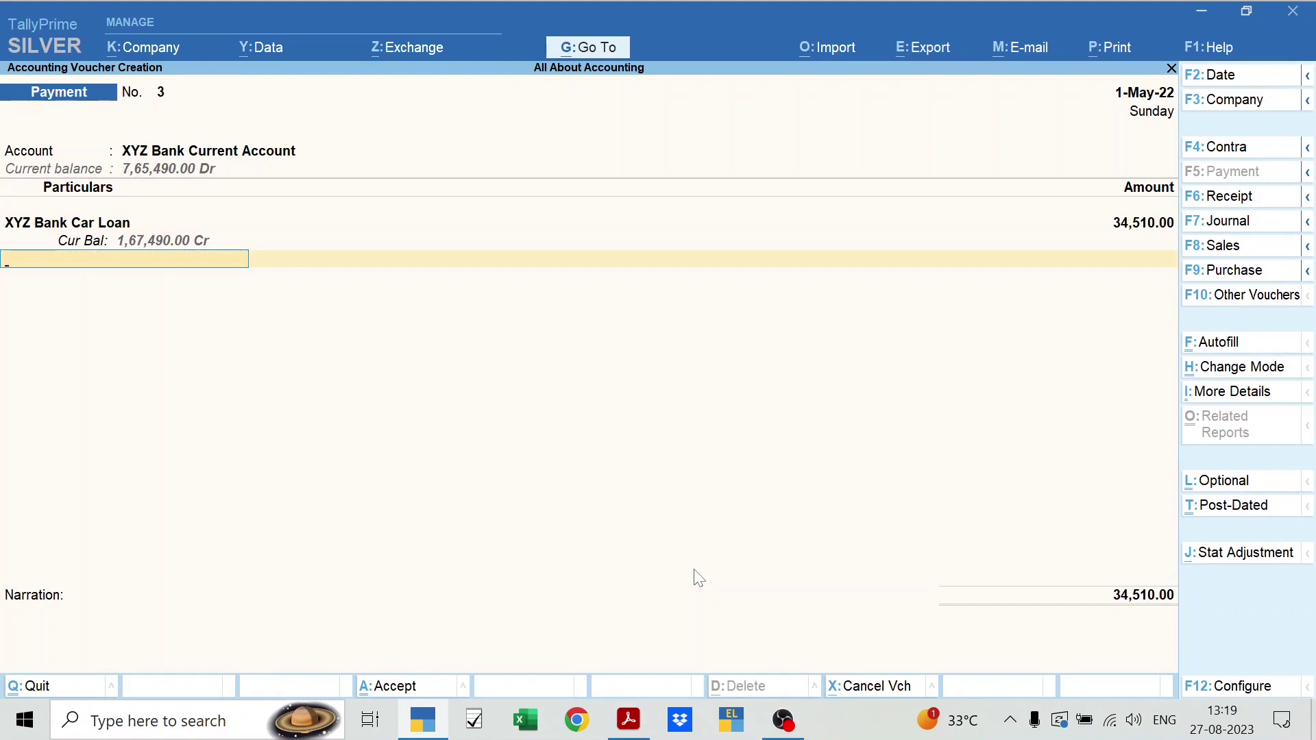
key(ctrl)
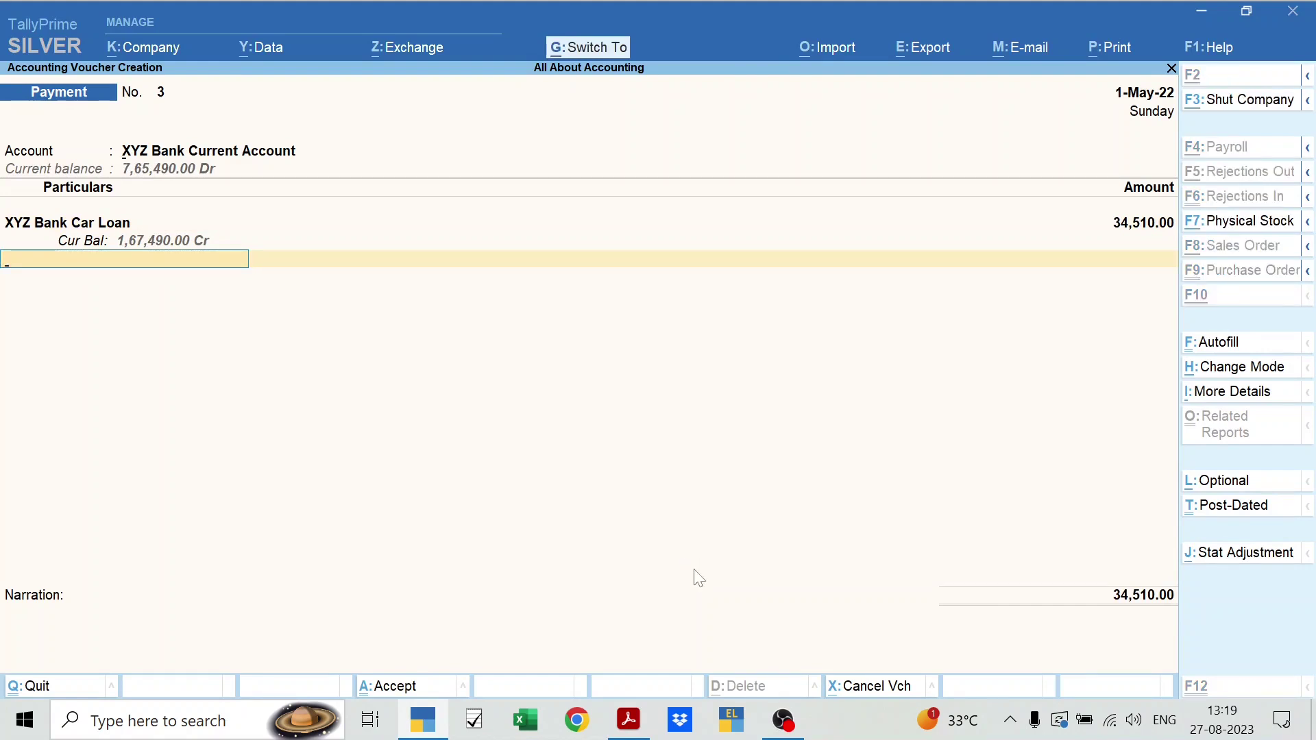
key(ctrl+a)
- Review the first installment's principal and outstanding balance and the second installment's interest in the PDF, and return to TallyPrime
key(alt+Tab)
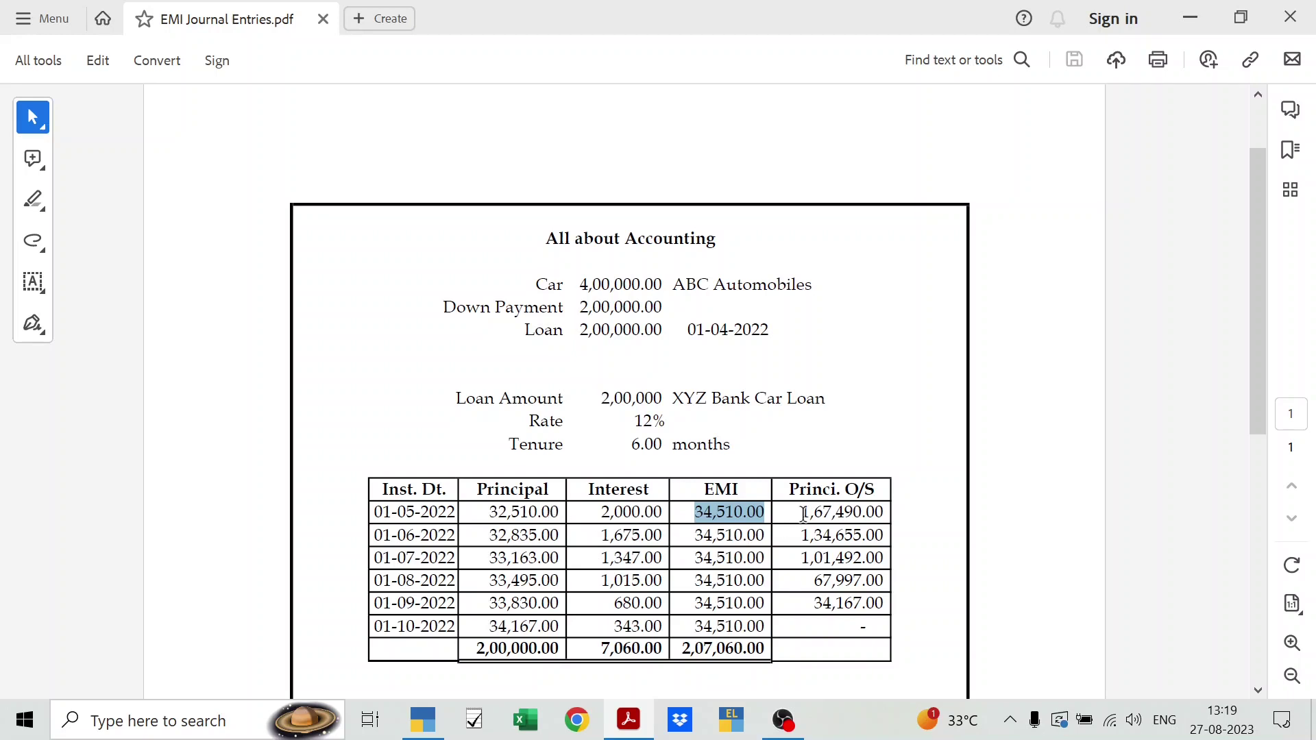
drag(801, 513, 892, 514)
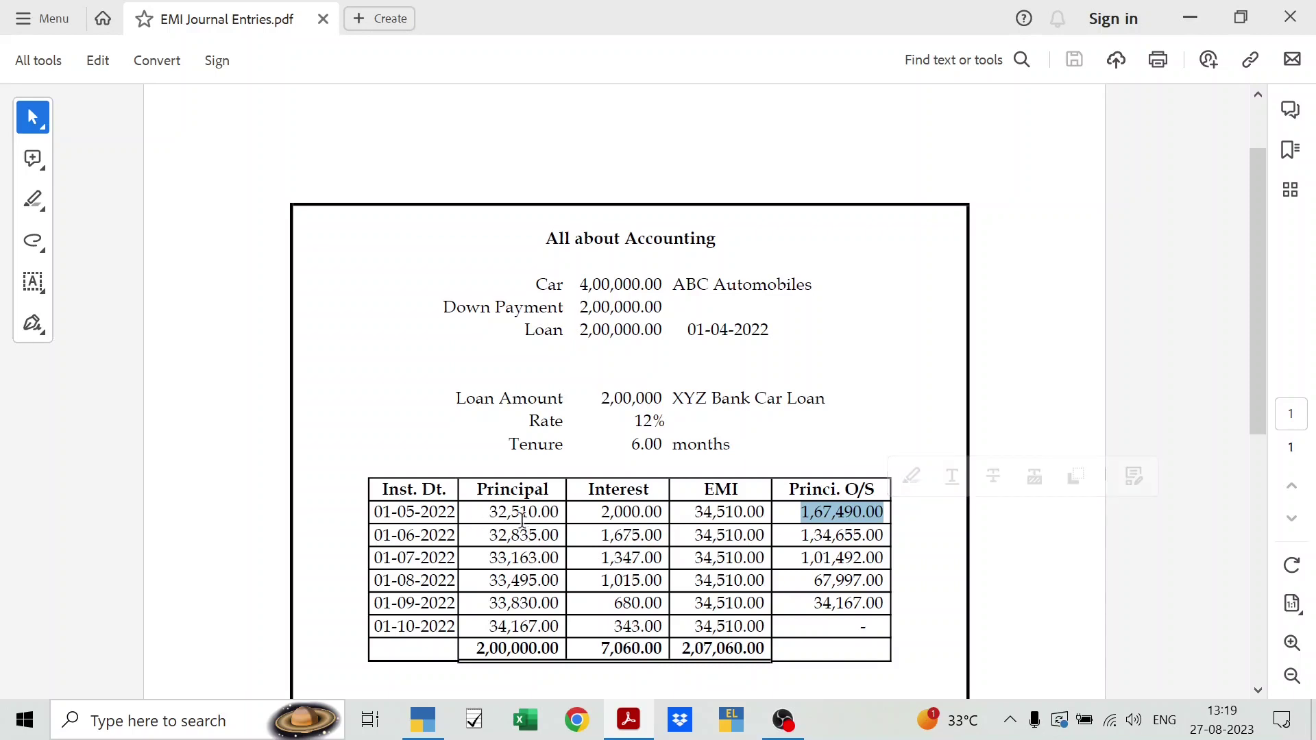
drag(488, 513, 566, 515)
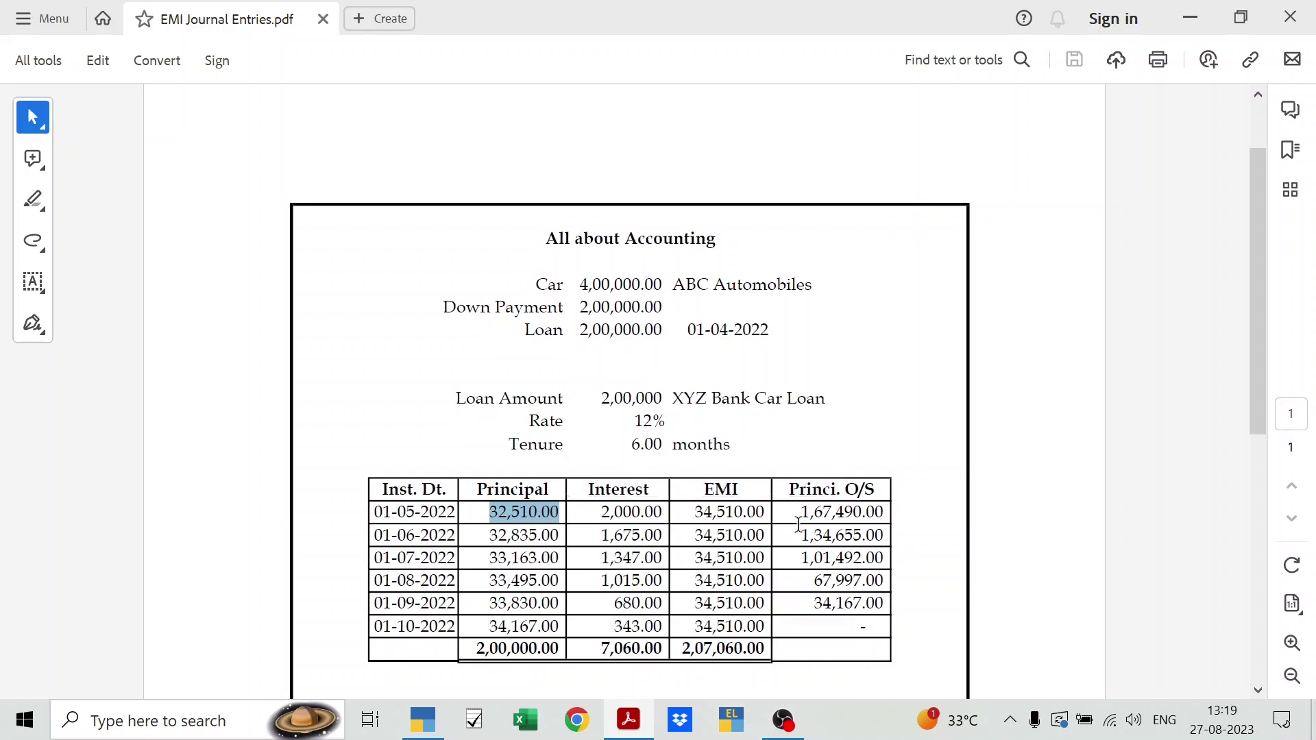
drag(798, 513, 884, 518)
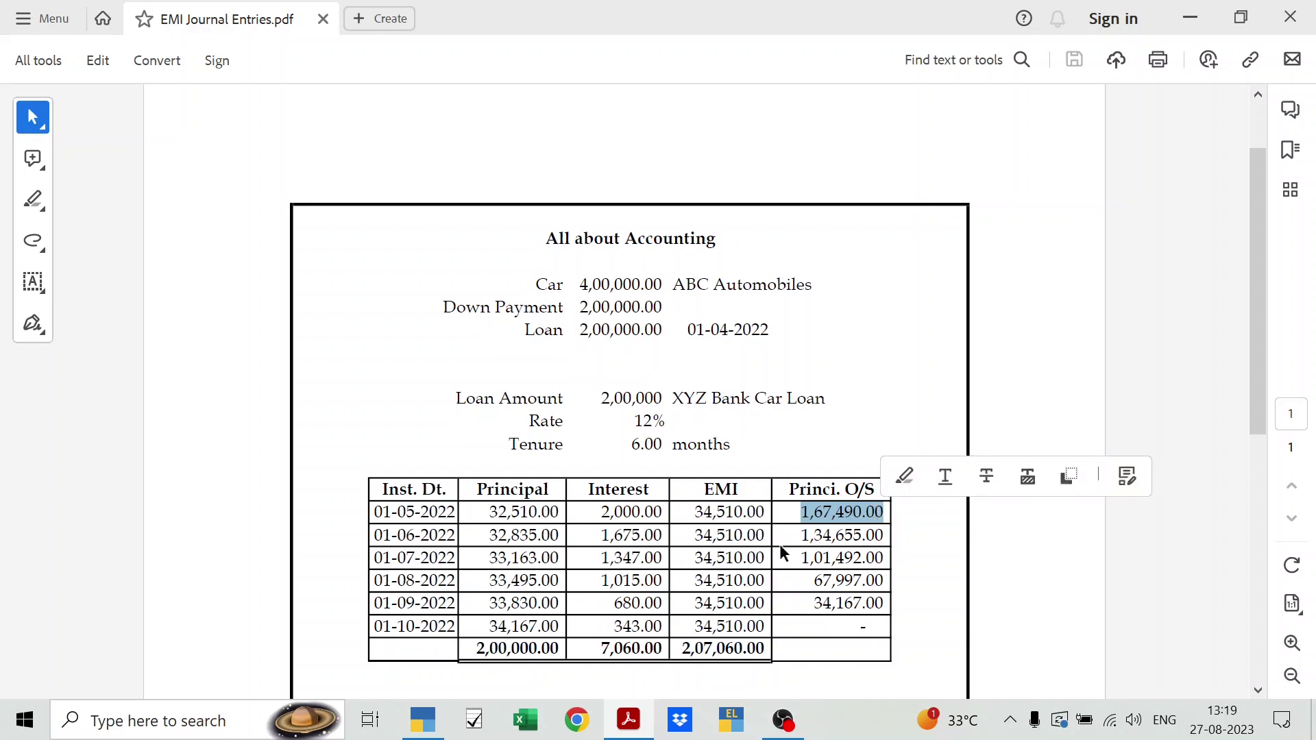
drag(602, 535, 662, 538)
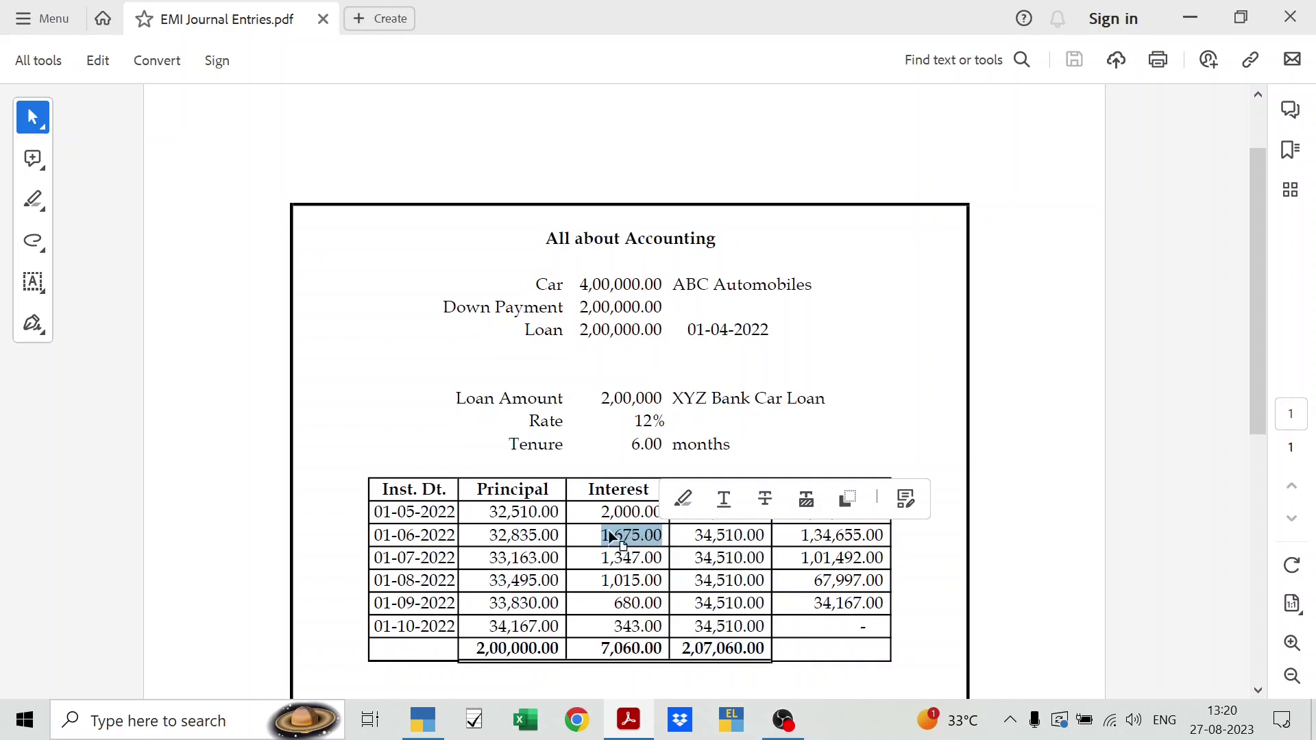
key(alt+Tab)
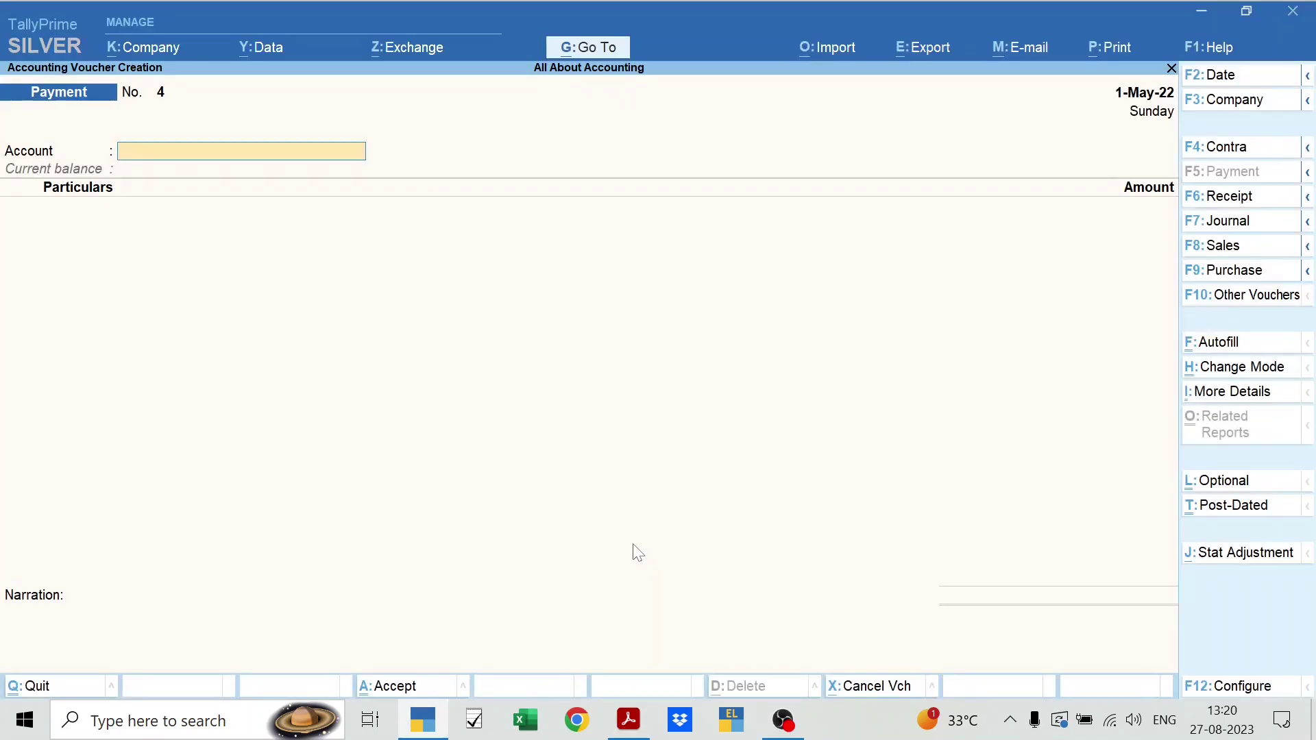
- Set the voucher date to 31-5 and change the voucher type to Journal
key(F2)
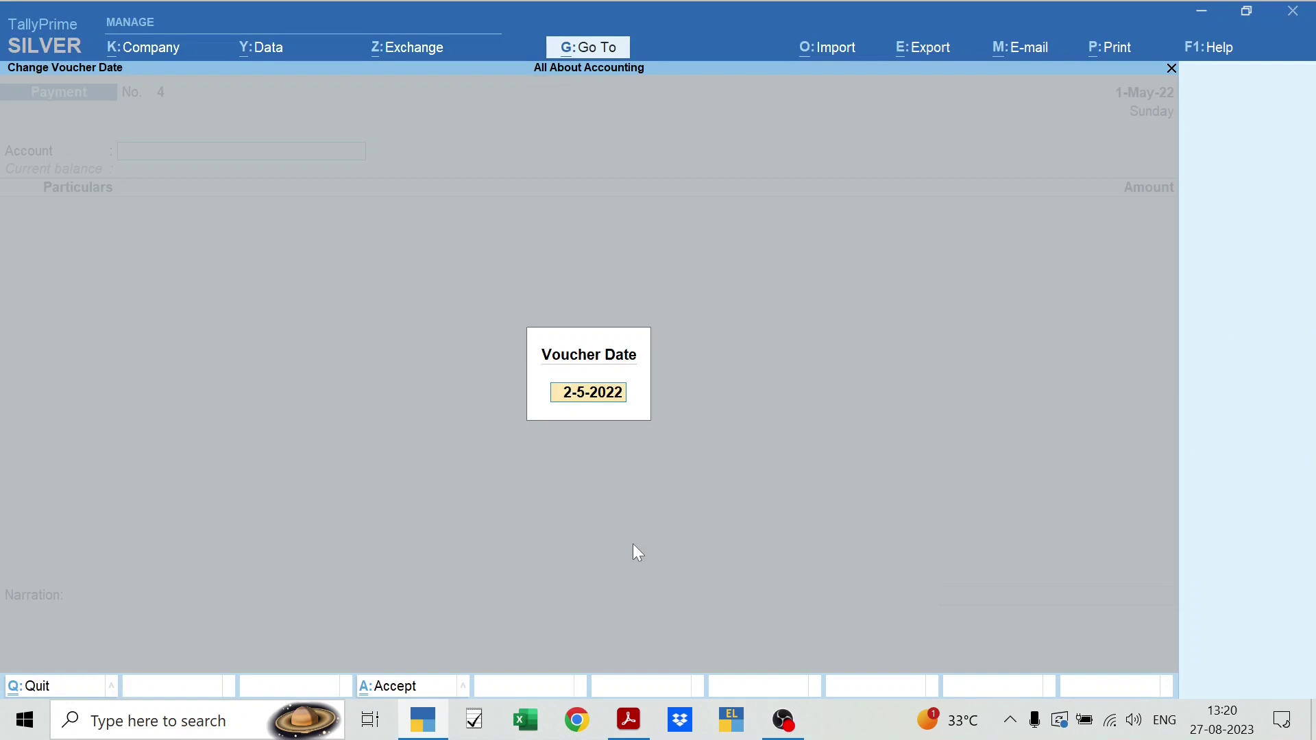
text(31-5)
key(Return)
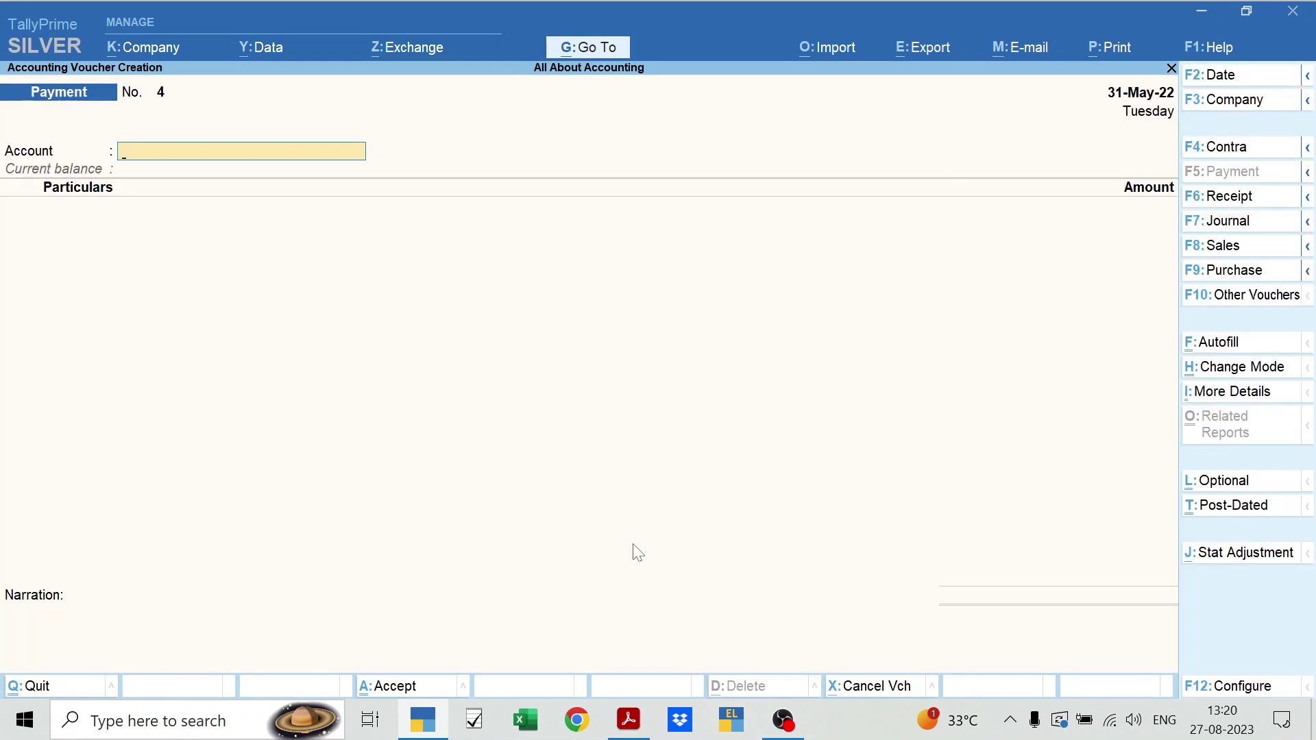
key(F7)
- Debit Interest on Loan with the second installment's interest of 1,675 from the PDF
text(inte)
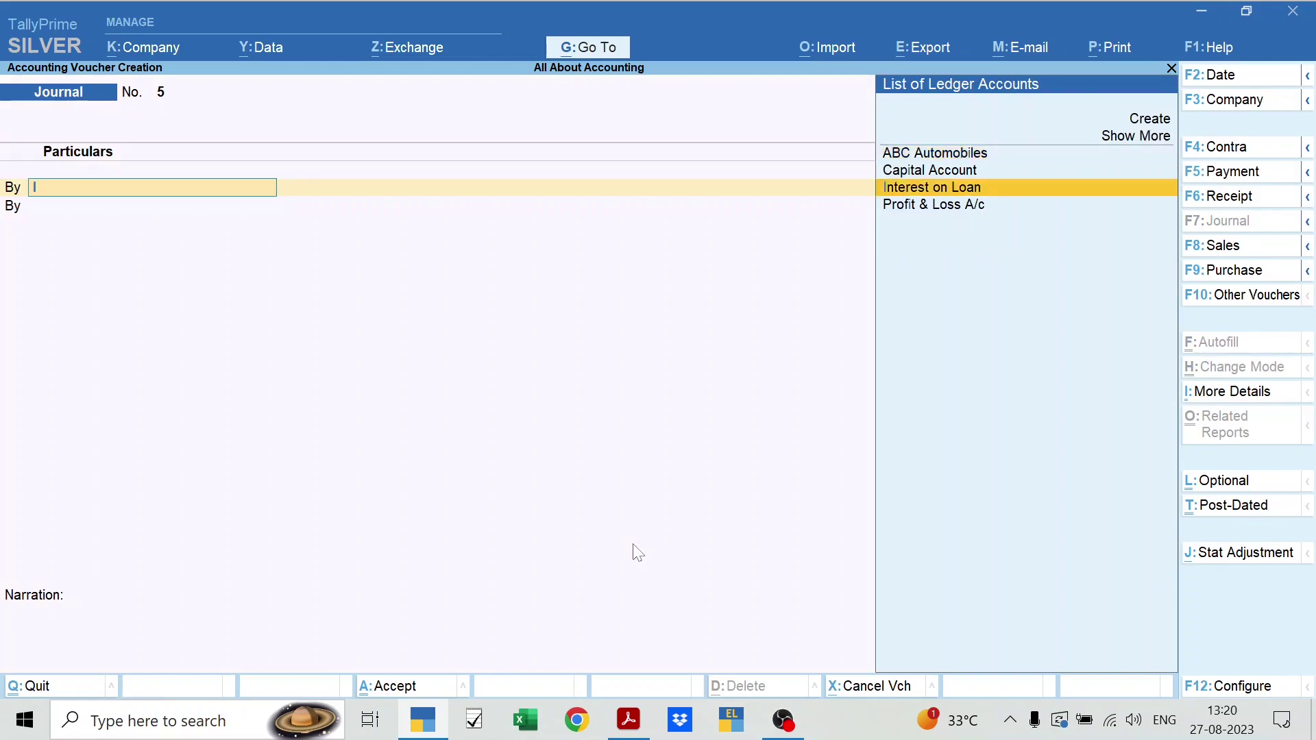
key(Return)
key(alt+Tab)
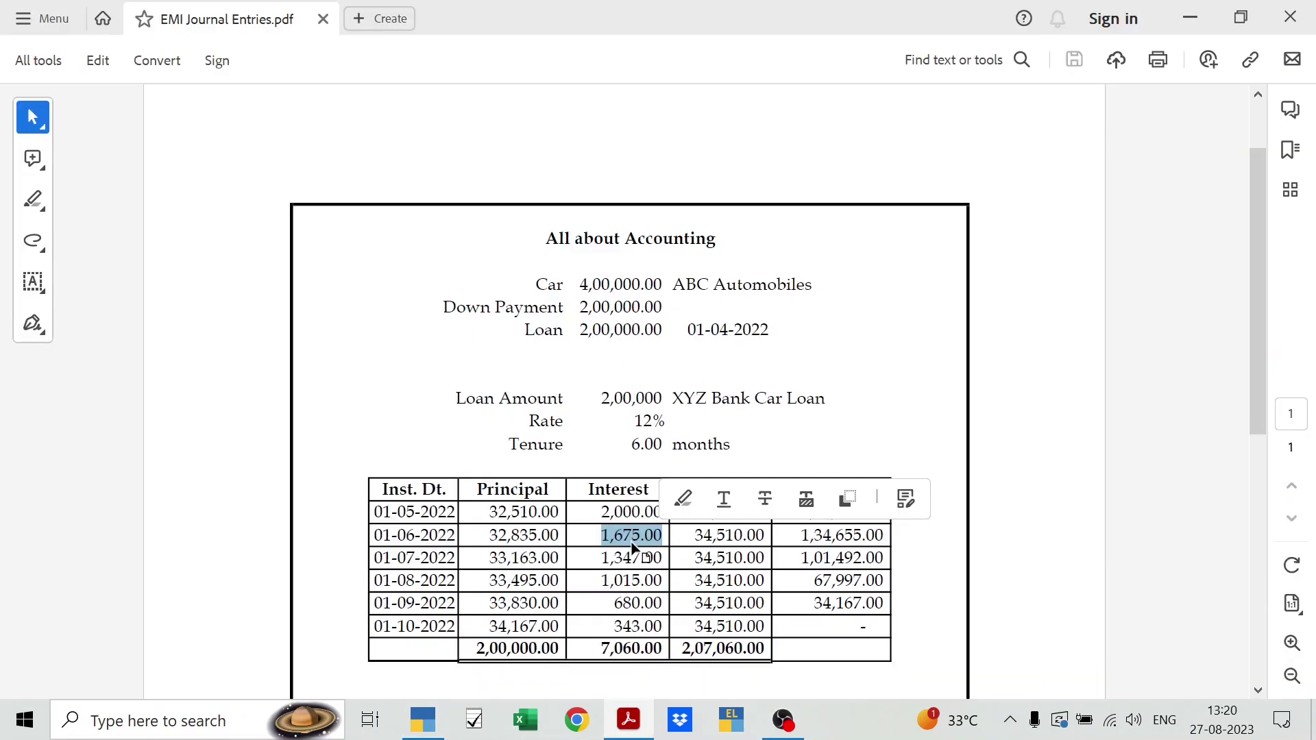
key(alt+Tab)
text(1,6)
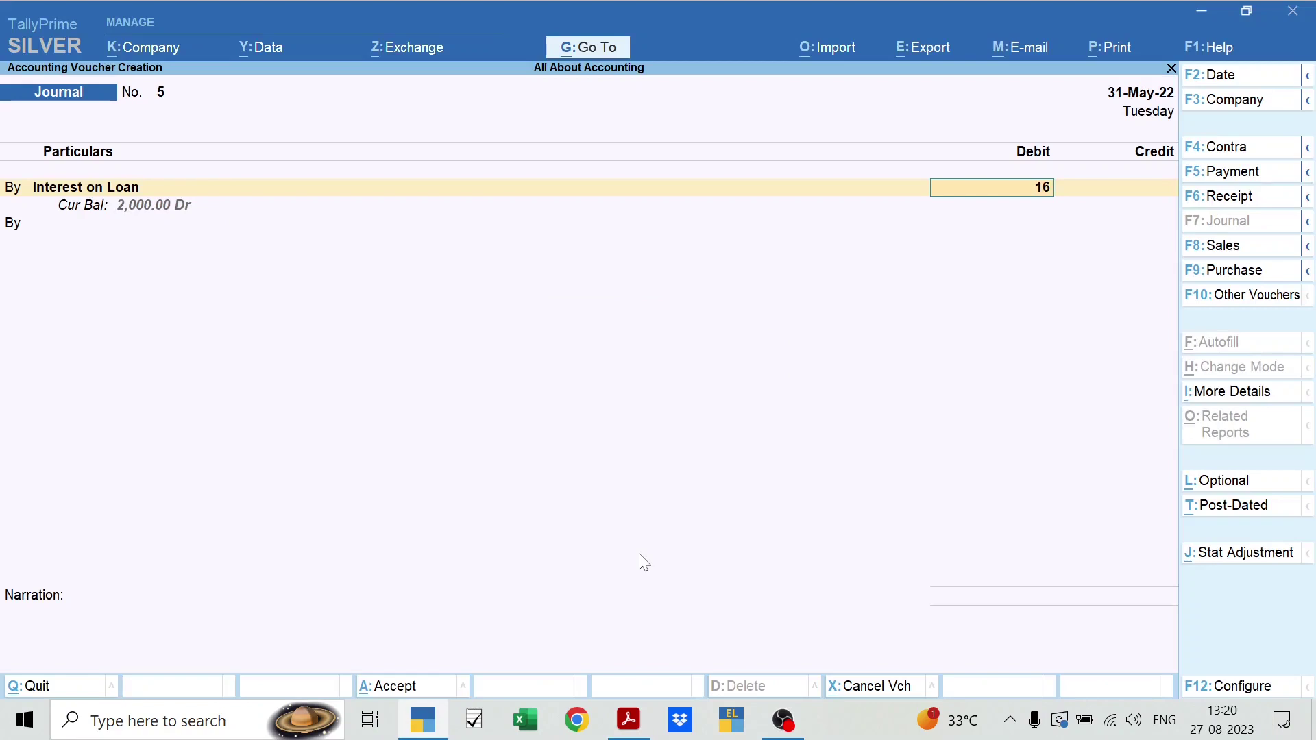
text(75)
key(Return)
- Add a credit line for XYZ Bank Car Loan with 1,675 and save the journal voucher
text(t)
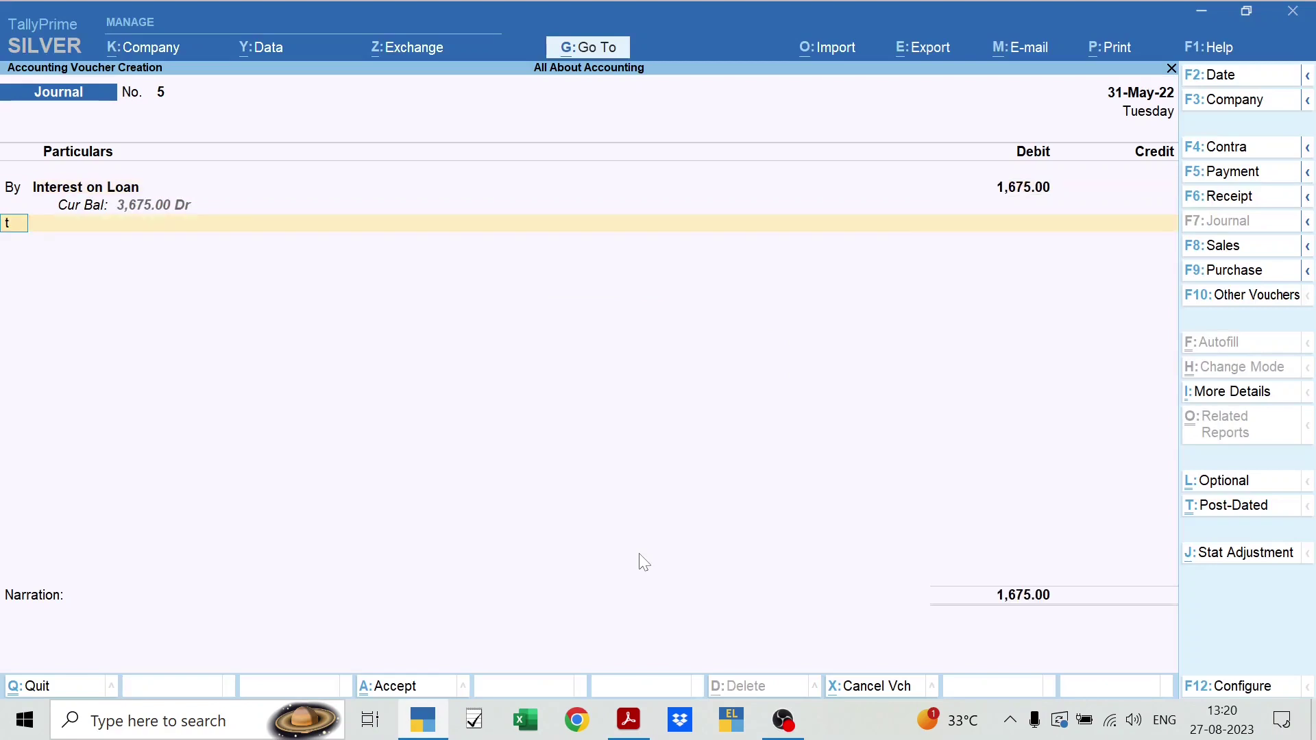
key(Return)
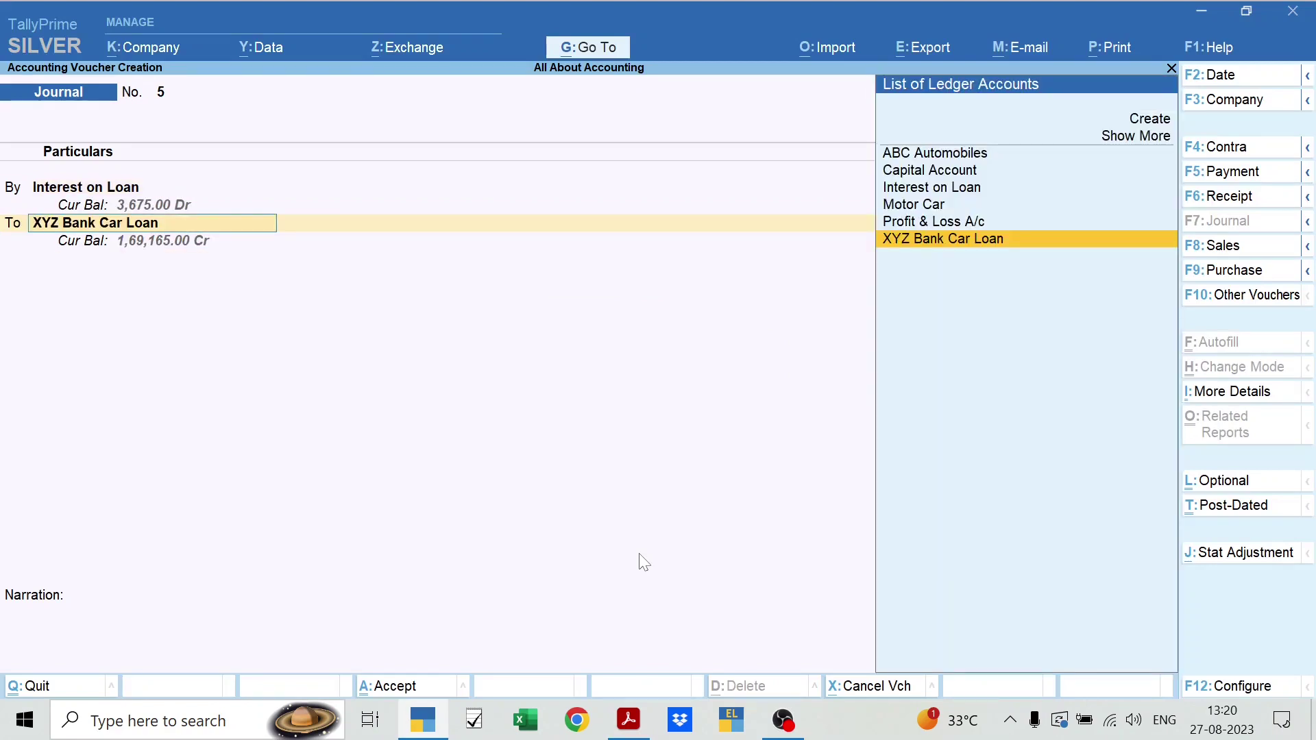
key(Return)
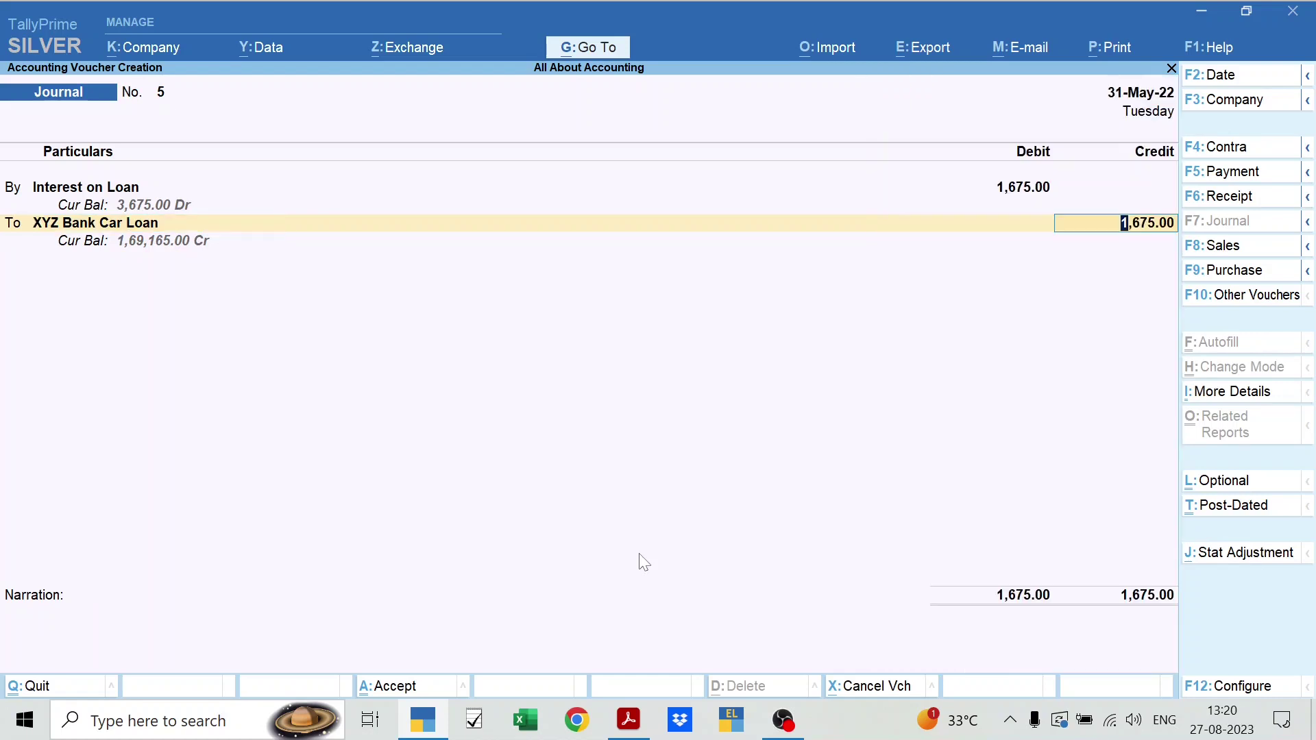
key(ctrl)
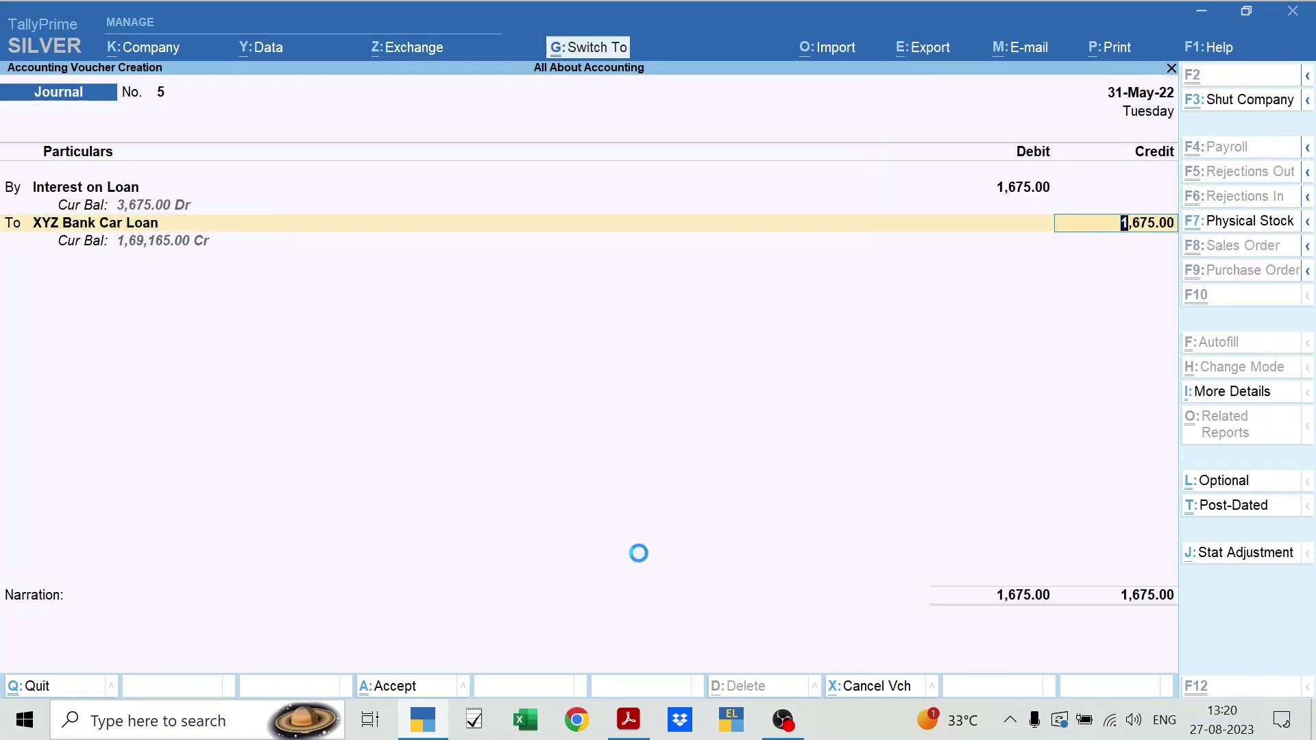
key(ctrl+a)
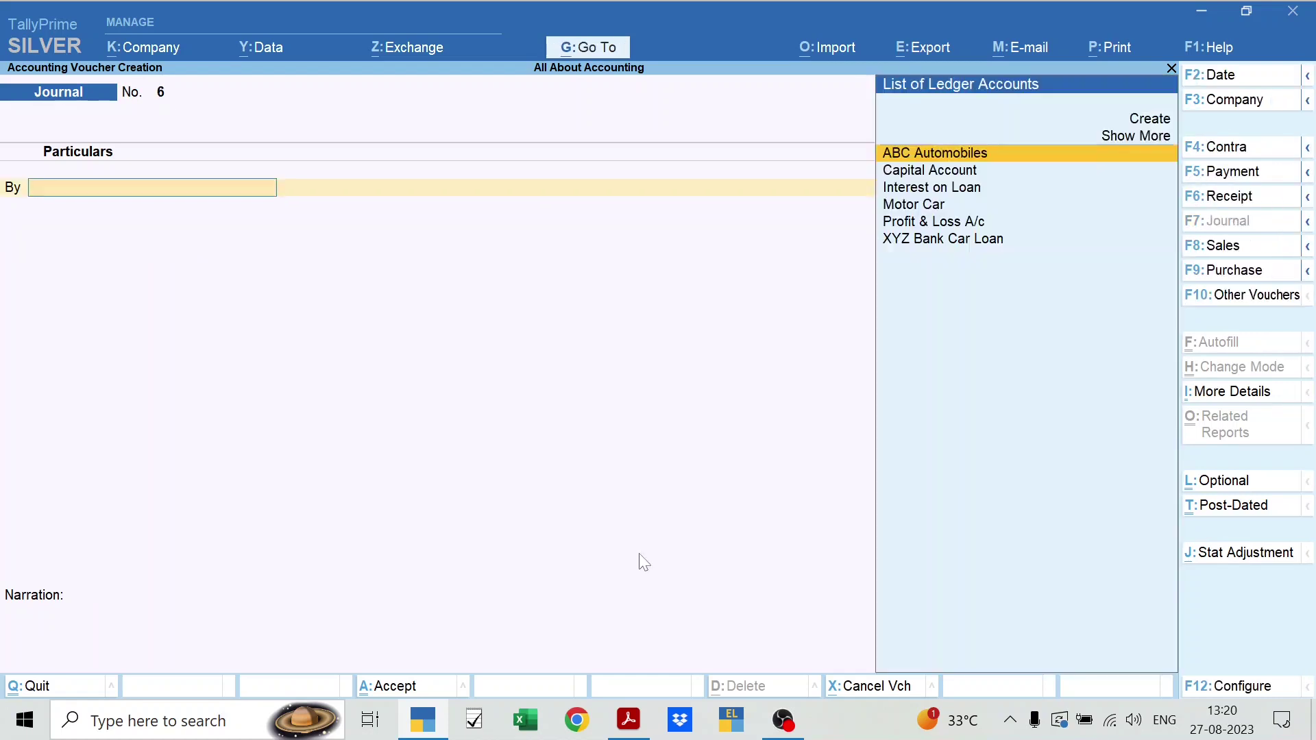
- Check the second installment date in the PDF and start a payment voucher dated 1-6-2022
key(alt+Tab)
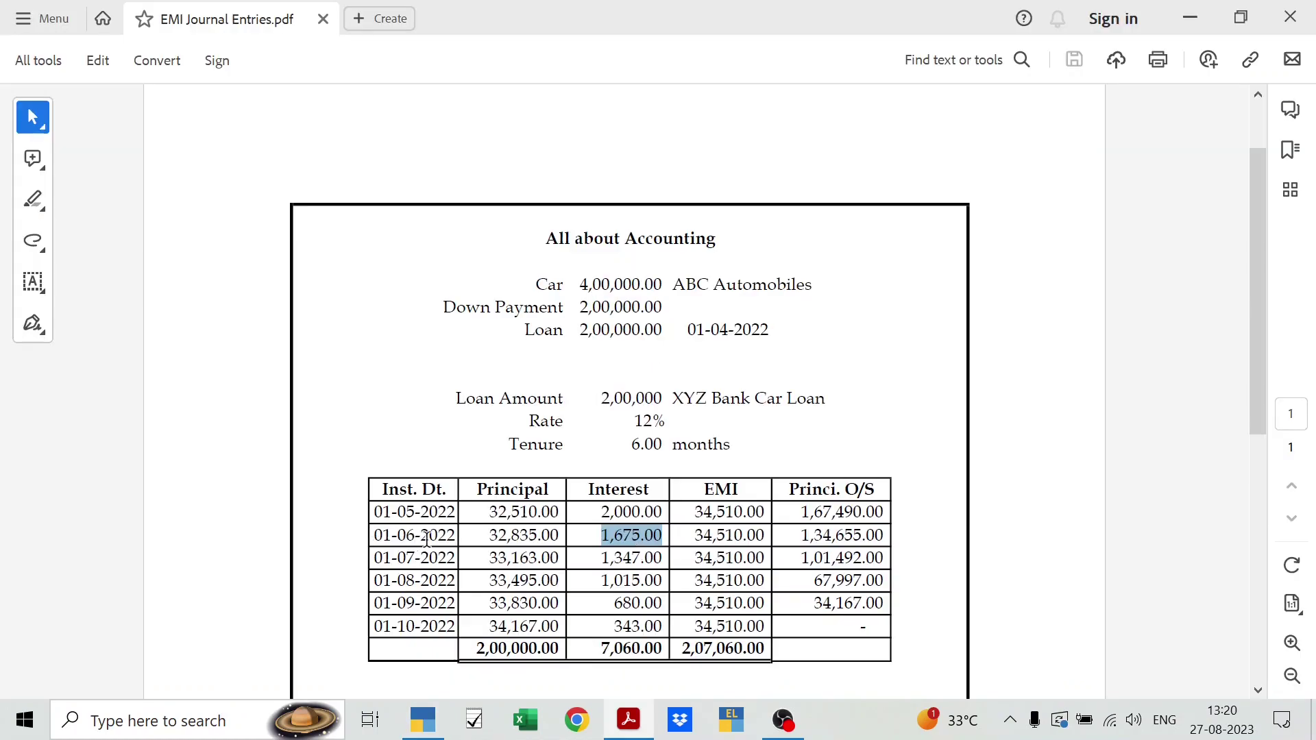
key(alt+Tab)
key(F2)
key(Return)
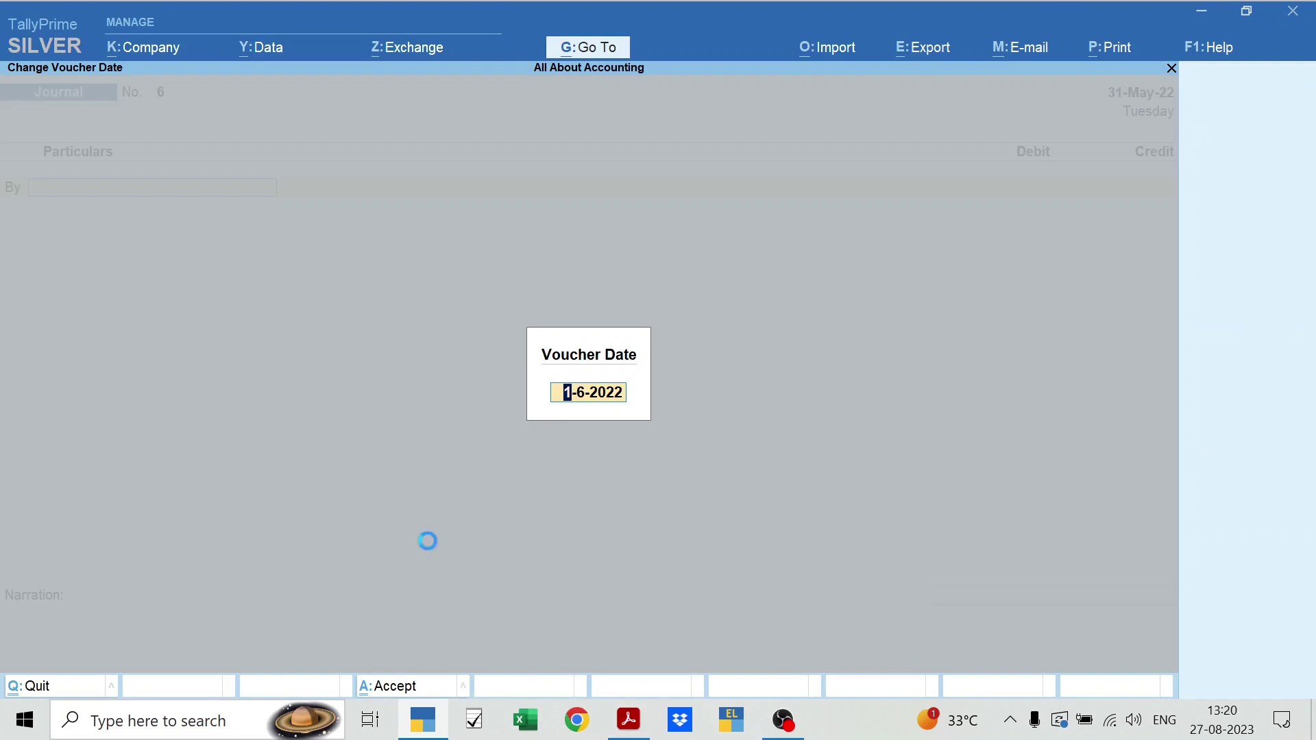
key(F5)
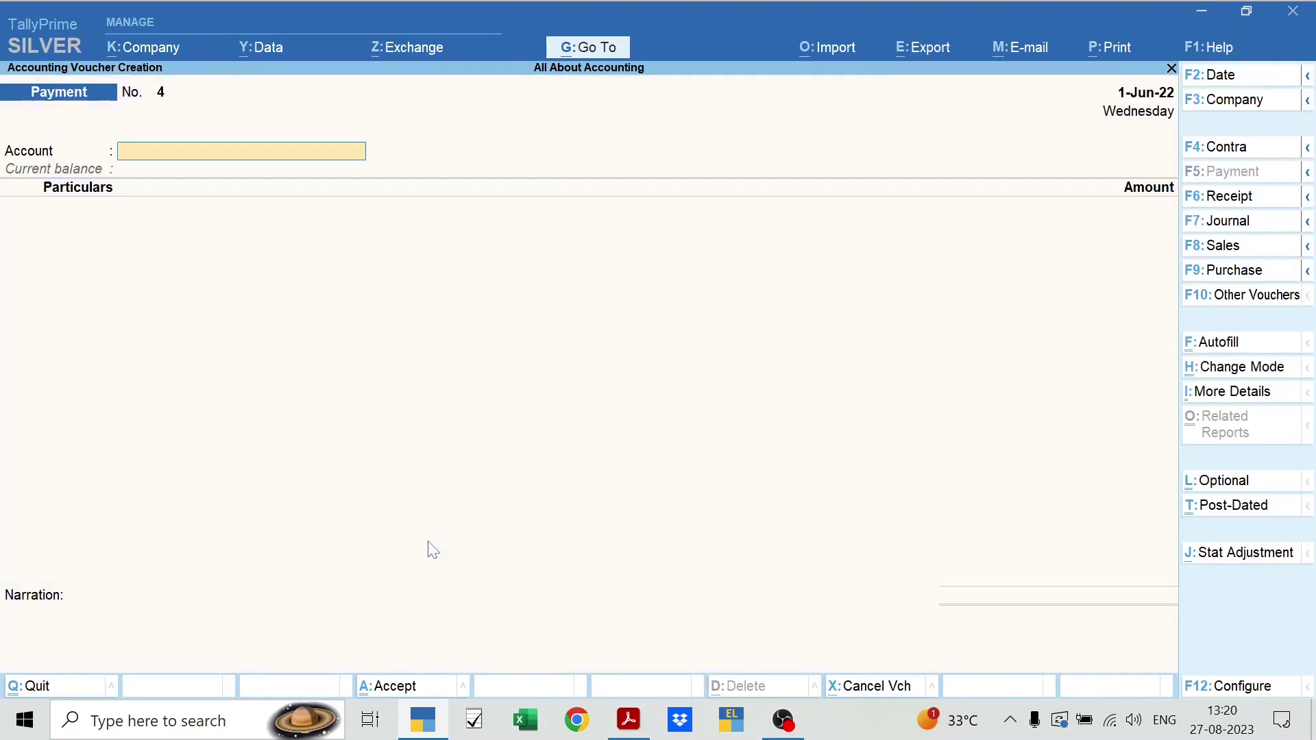
- Set the payment account to XYZ Bank Current Account and choose XYZ Bank Car Loan as the ledger being paid
text(Curr)
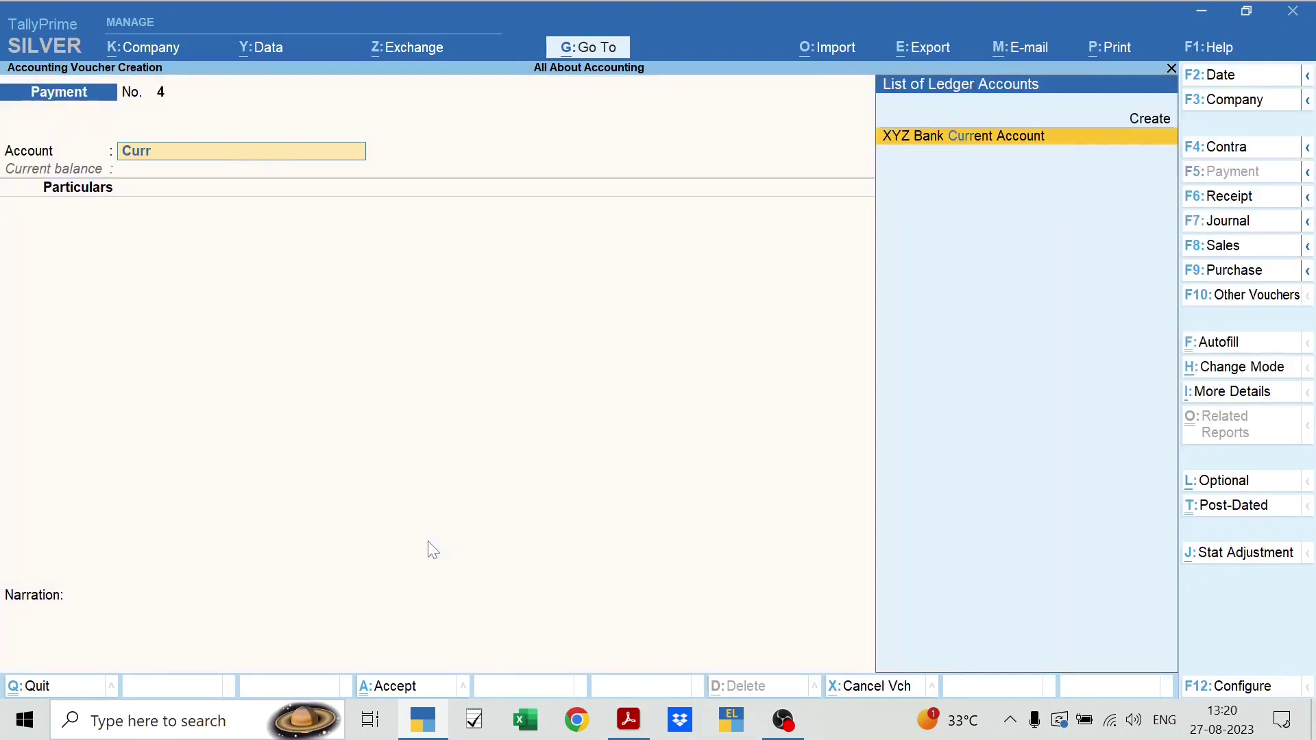
key(Return)
text(Car)
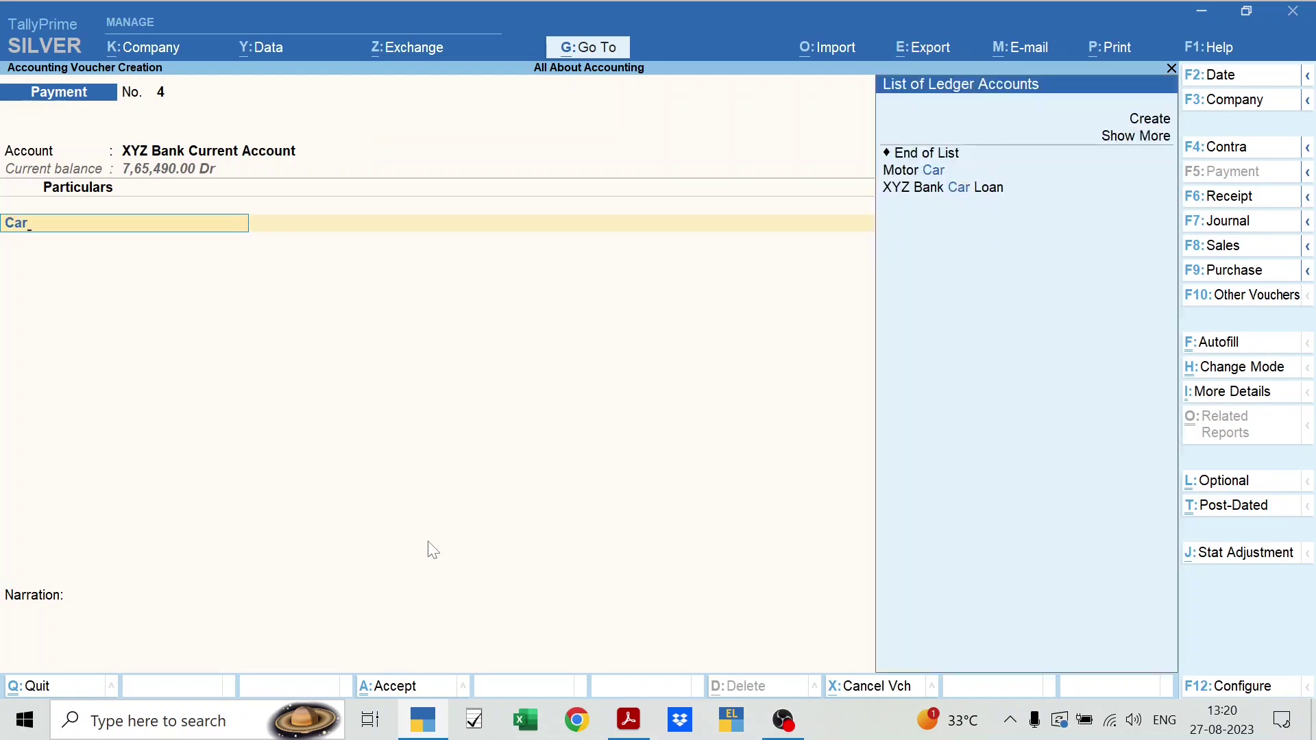
key(Down)
key(Down)
key(Return)
- Look up the second installment's EMI in the PDF and enter 34,510 as the XYZ Bank Car Loan amount
key(alt+Tab)
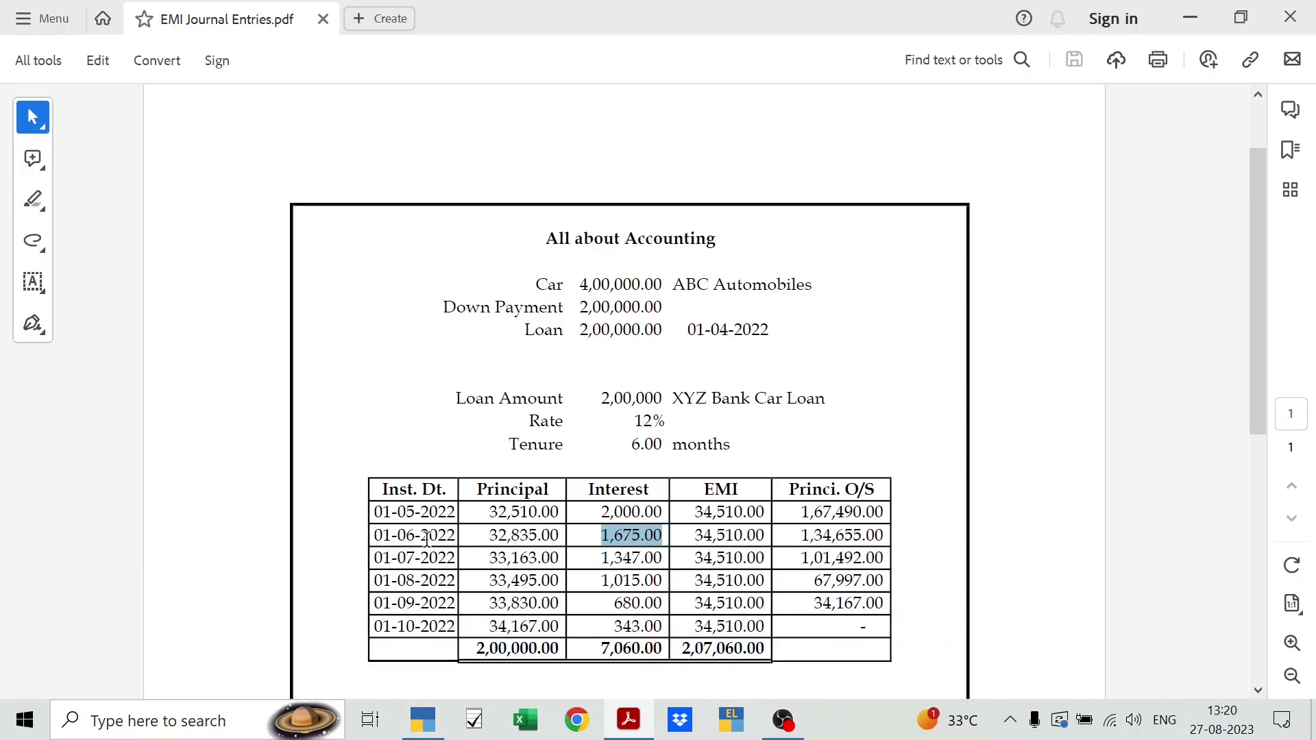
drag(693, 535, 771, 535)
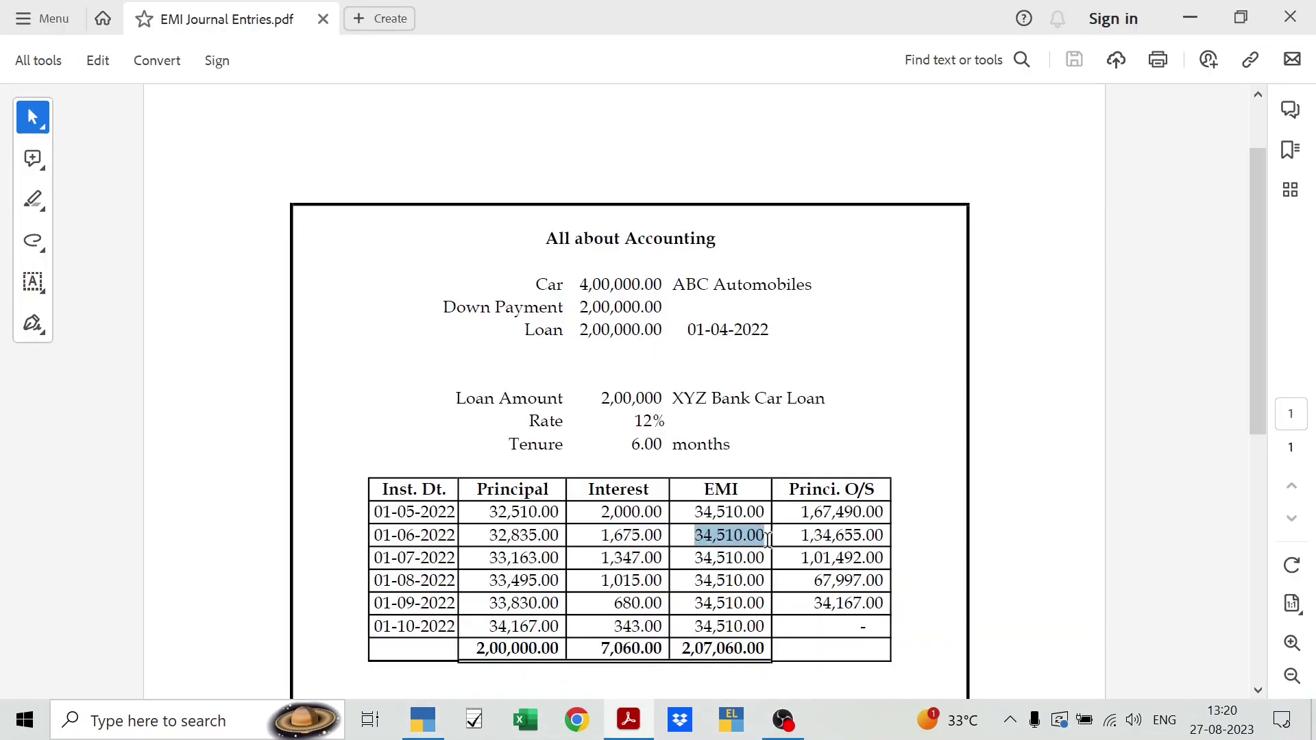
key(alt+Tab)
text(34)
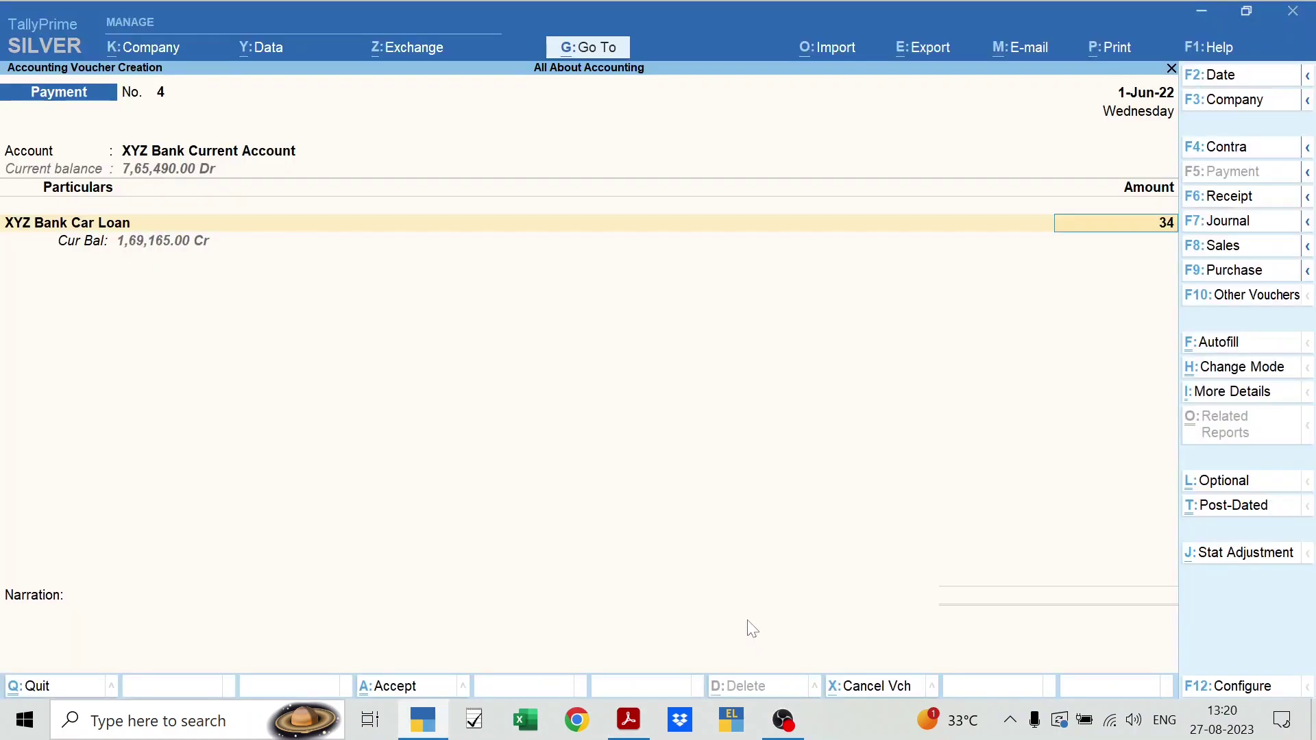
text(,510)
key(Return)
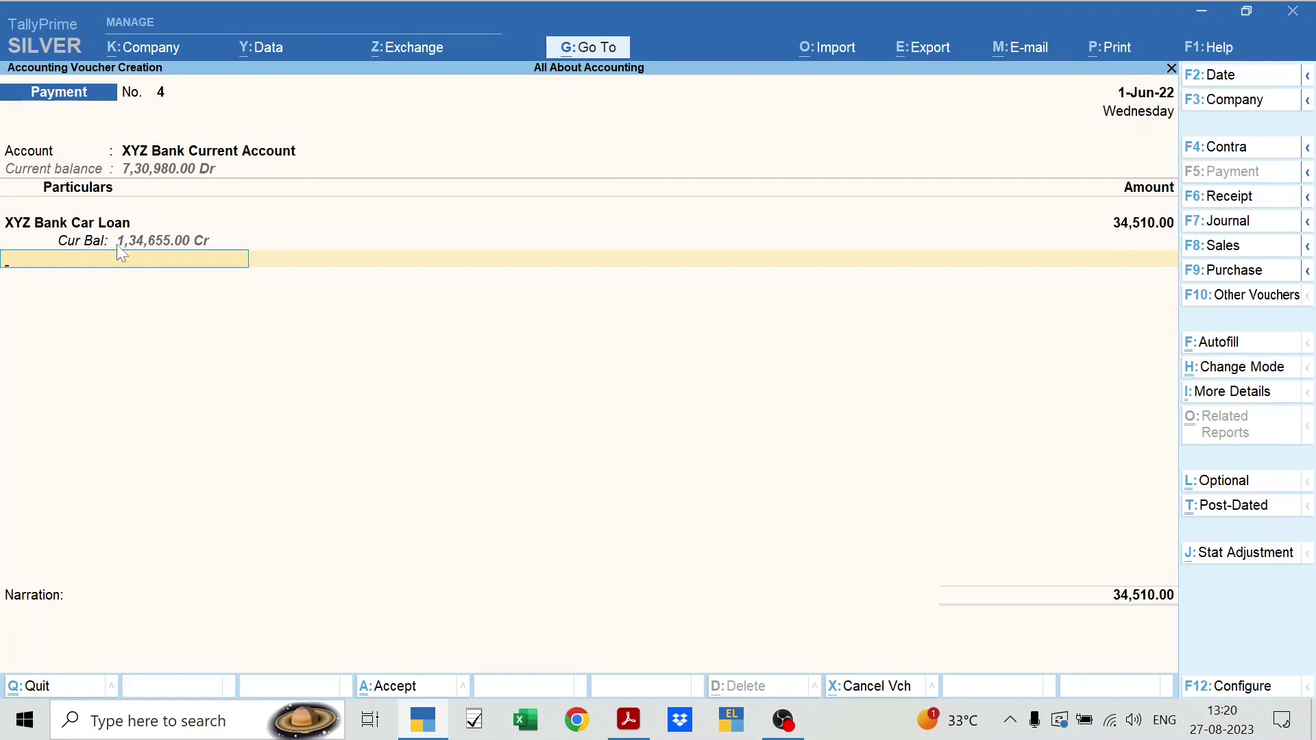
- Compare the loan balance with the PDF's principal outstanding for 01-06-2022 and save the payment voucher
key(alt+Tab)
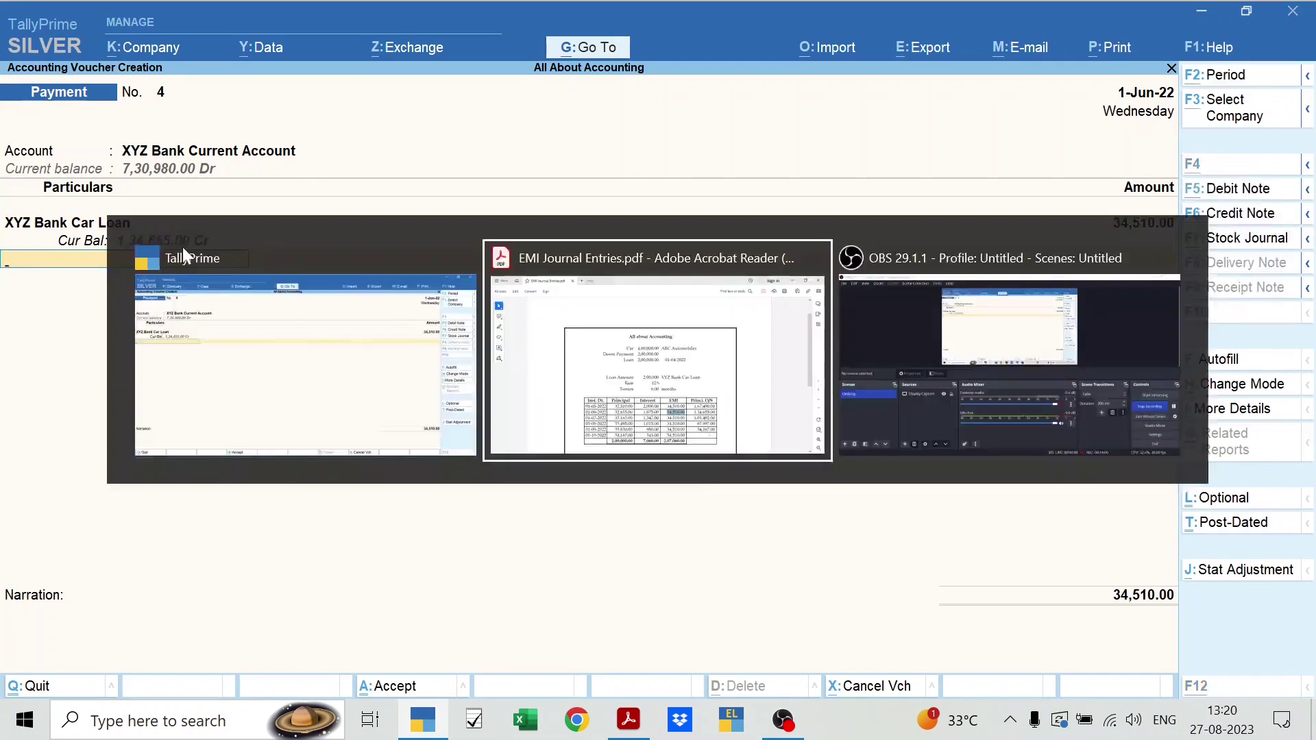
drag(801, 535, 887, 536)
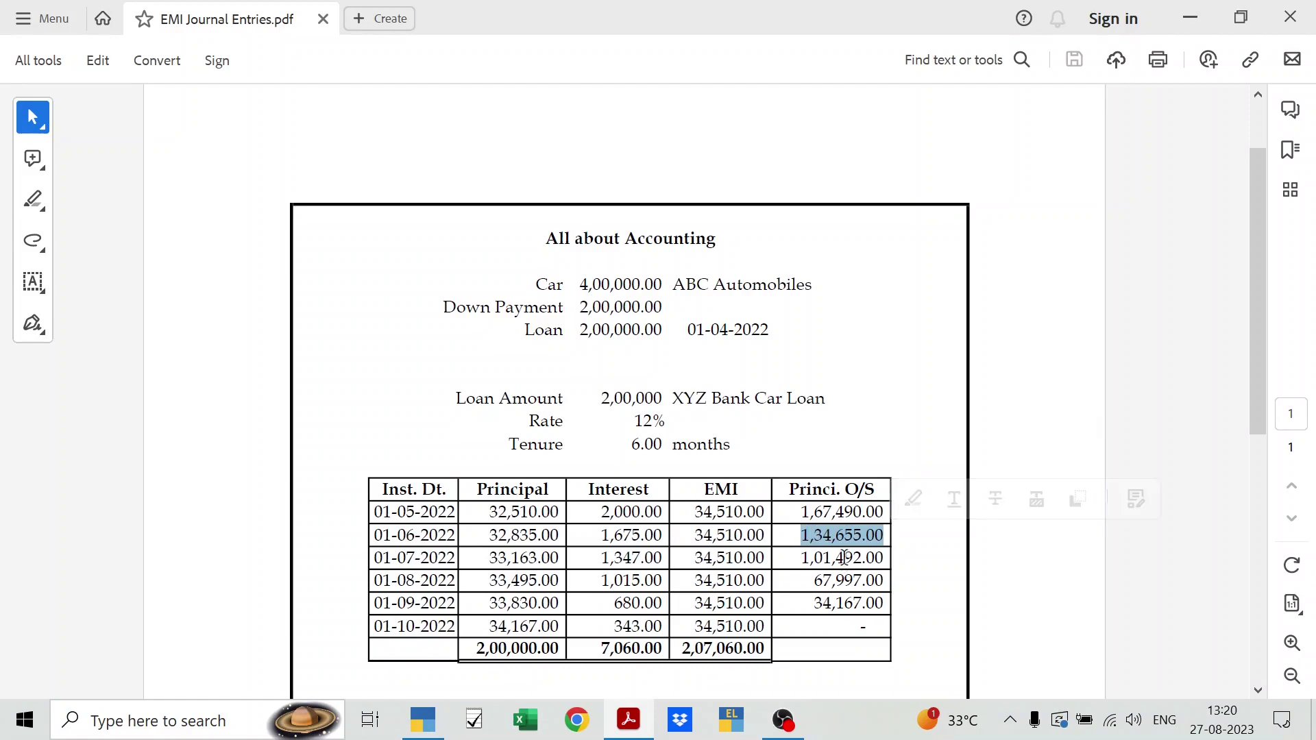
key(alt+Tab)
key(ctrl+a)
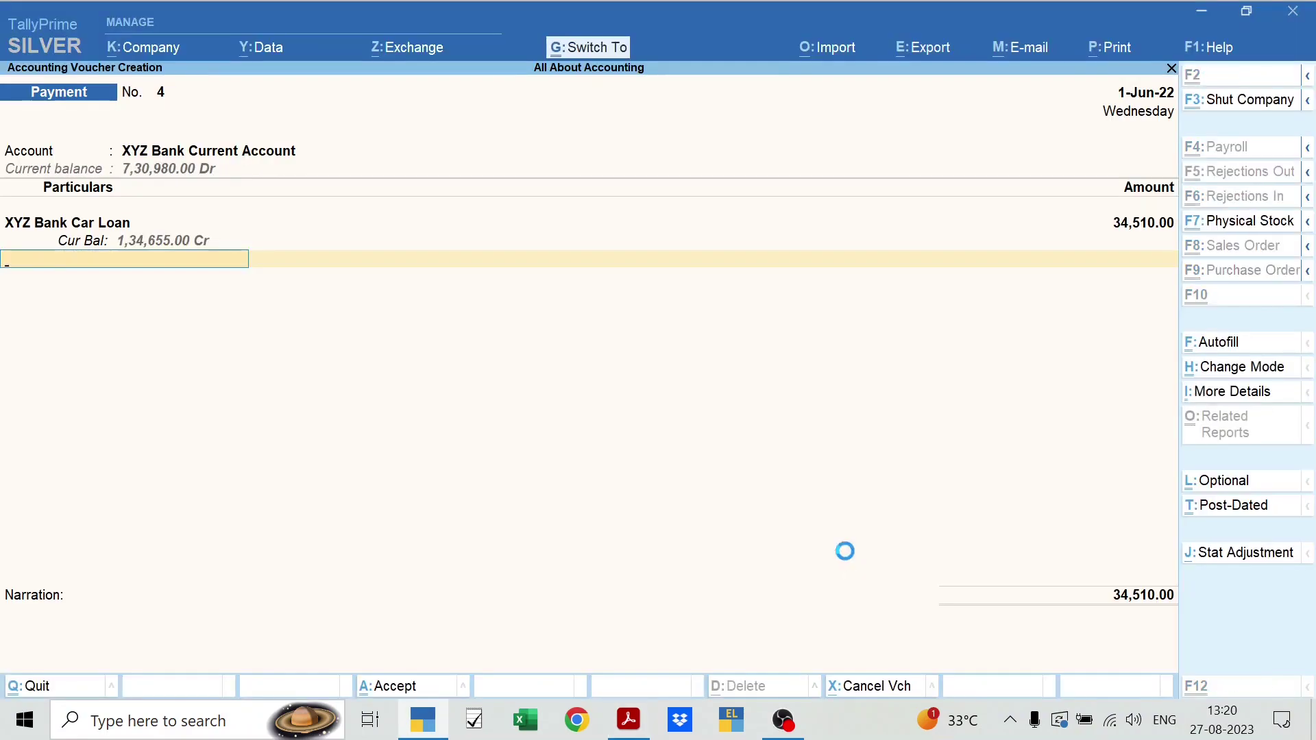
- Review the remaining installments in the PDF's EMI schedule and return to TallyPrime
key(alt+Tab)
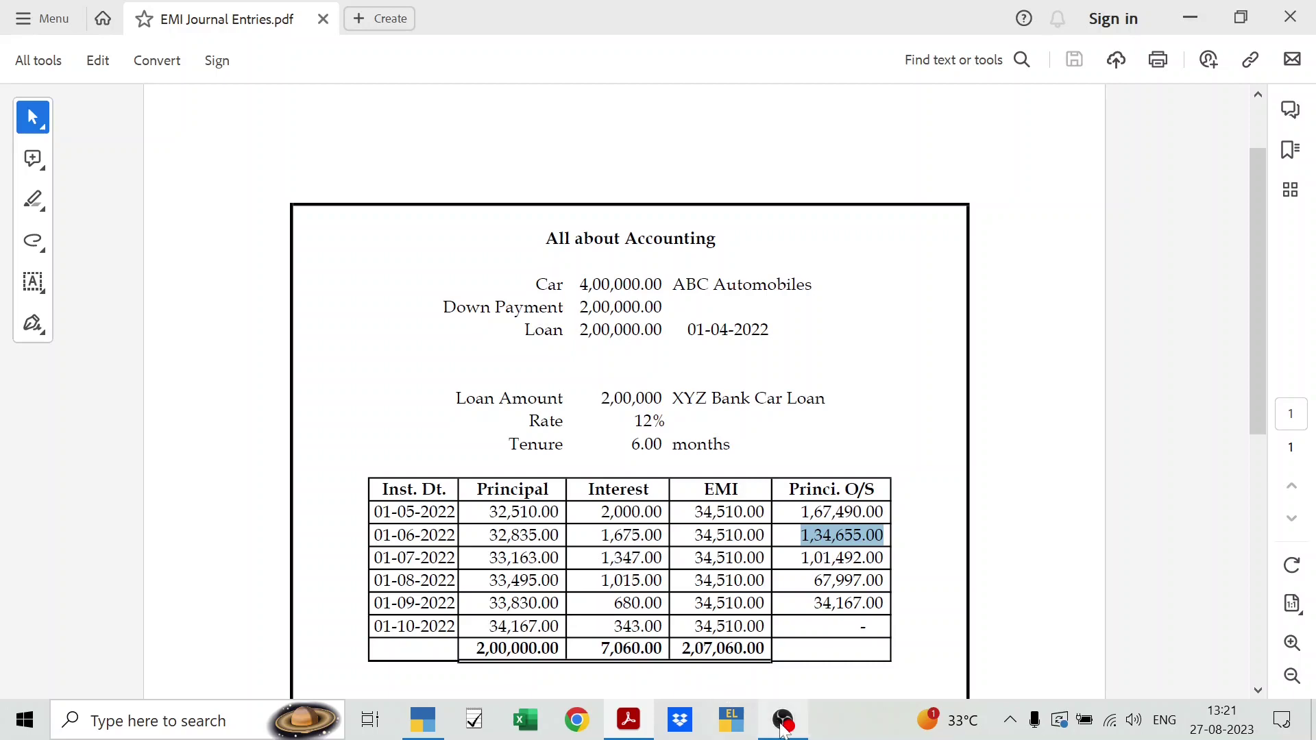
key(alt+Tab)
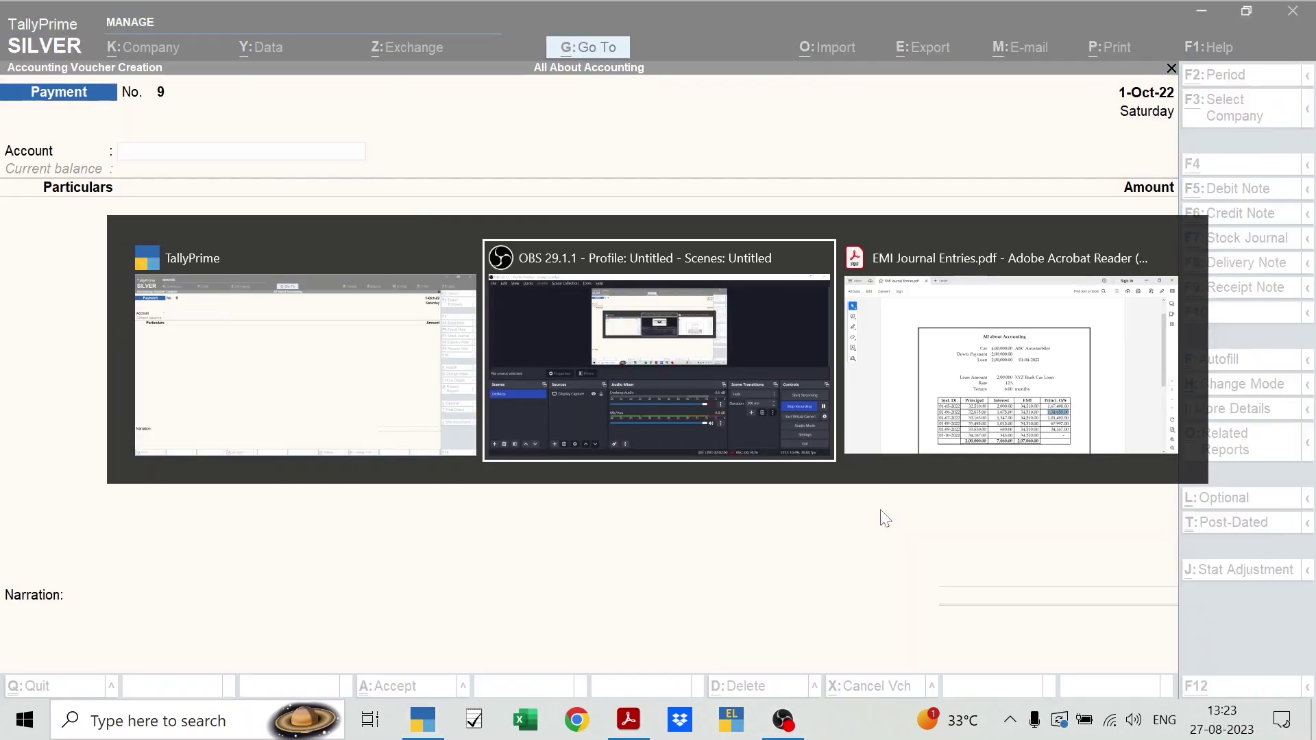
key(alt+Tab)
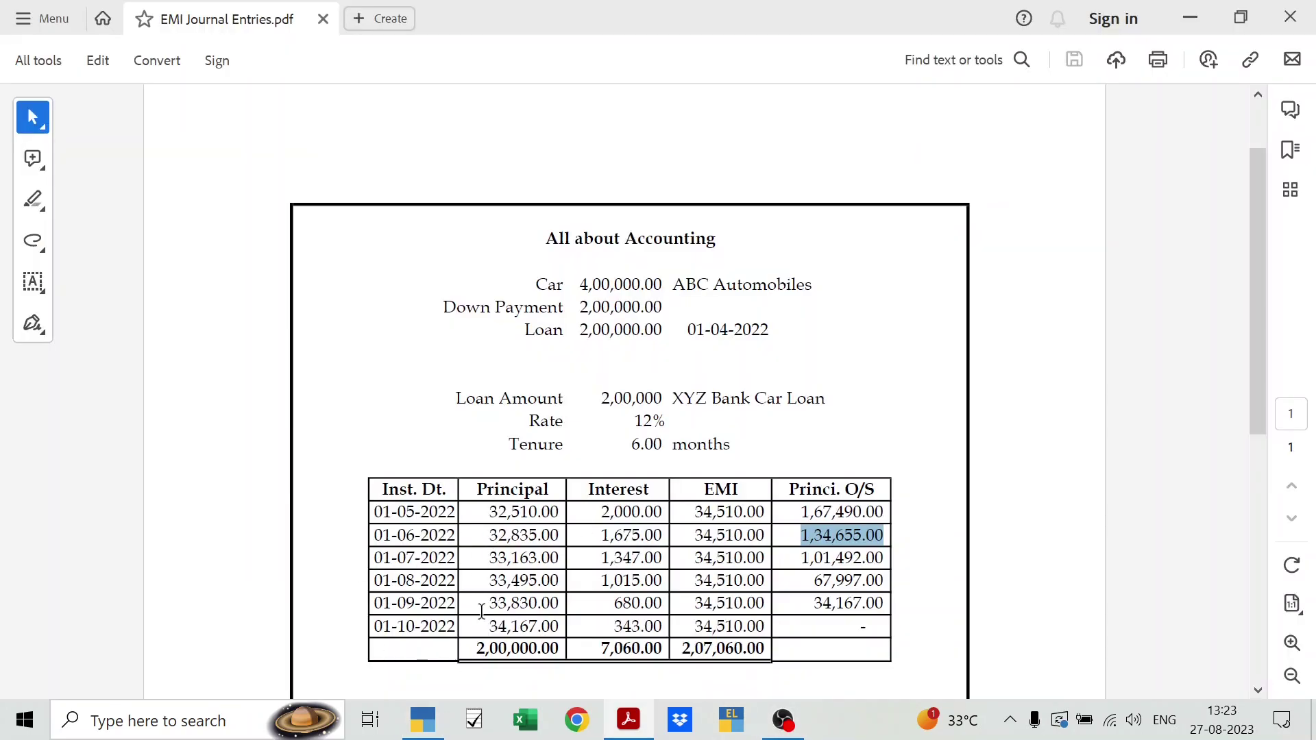
scroll(621, 615, down, 1)
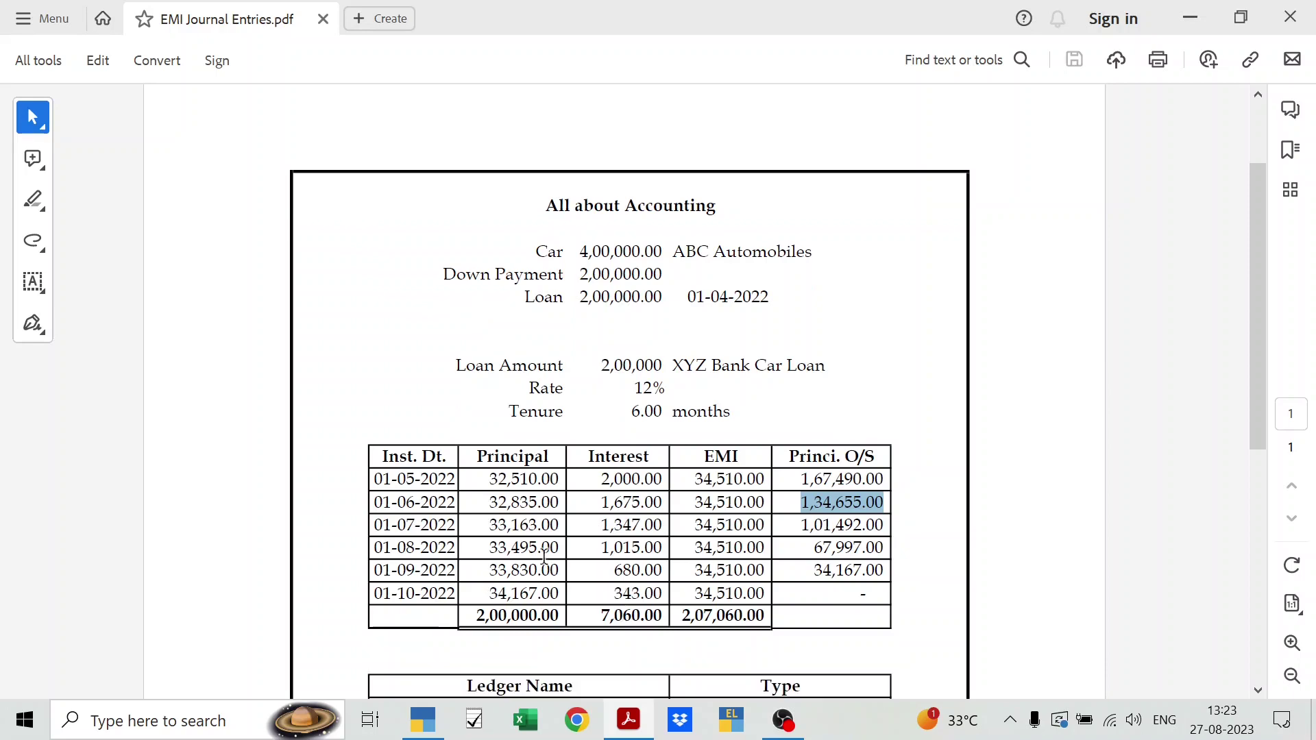
key(alt+Tab)
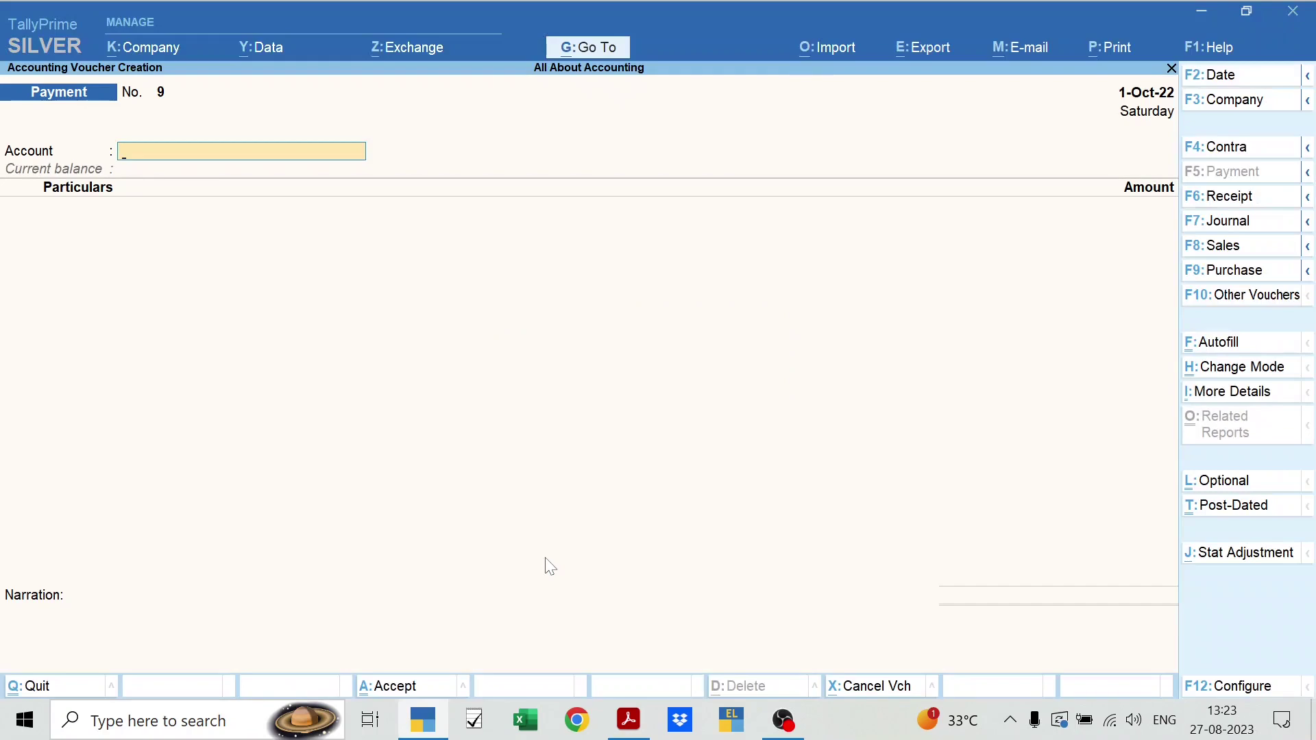
- Leave voucher creation and open the Loans (Liability) group from the Trial Balance
key(Escape)
key(y)
key(Escape)
key(n)
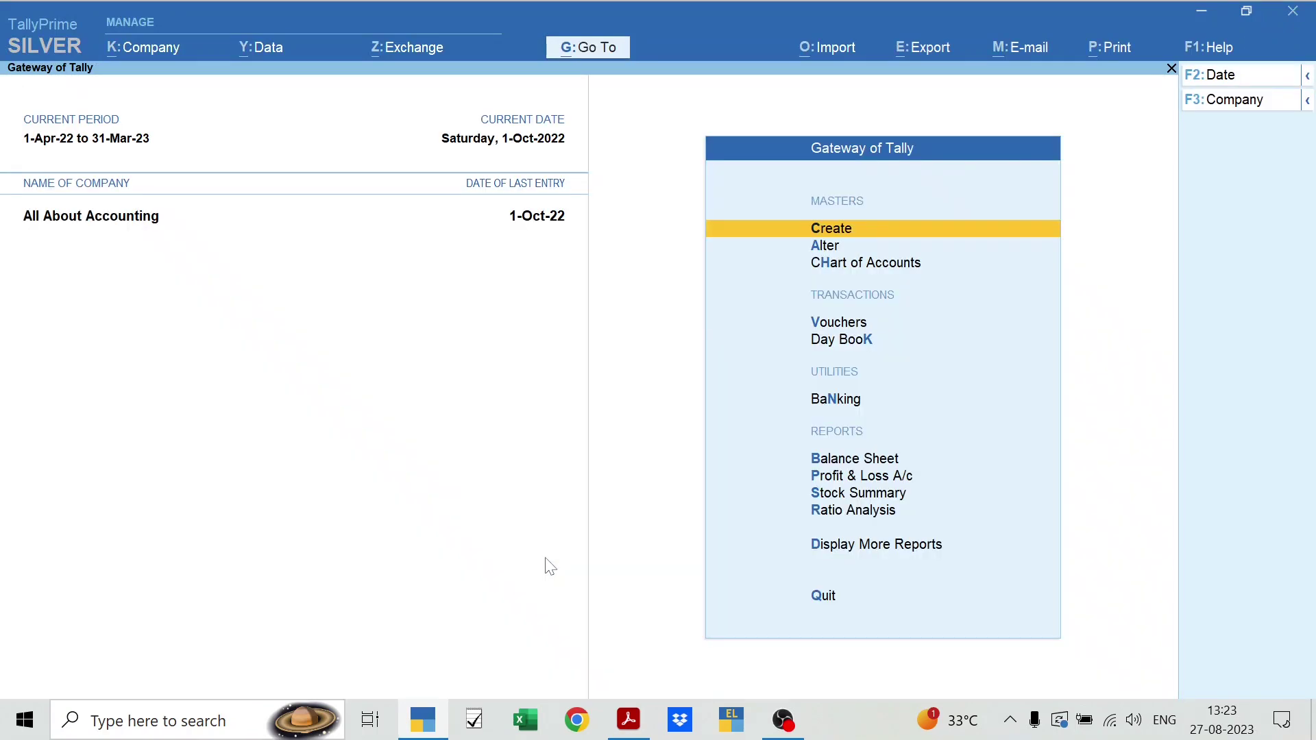
key(d)
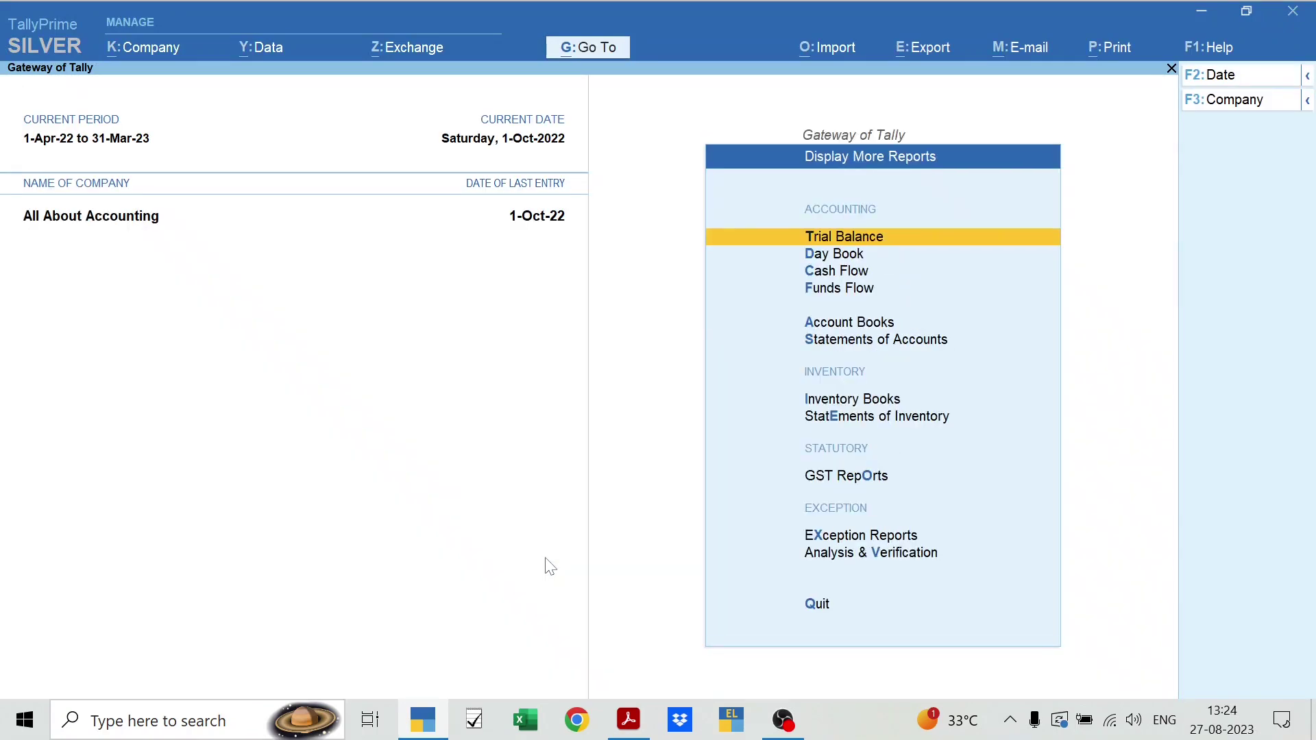
key(Return)
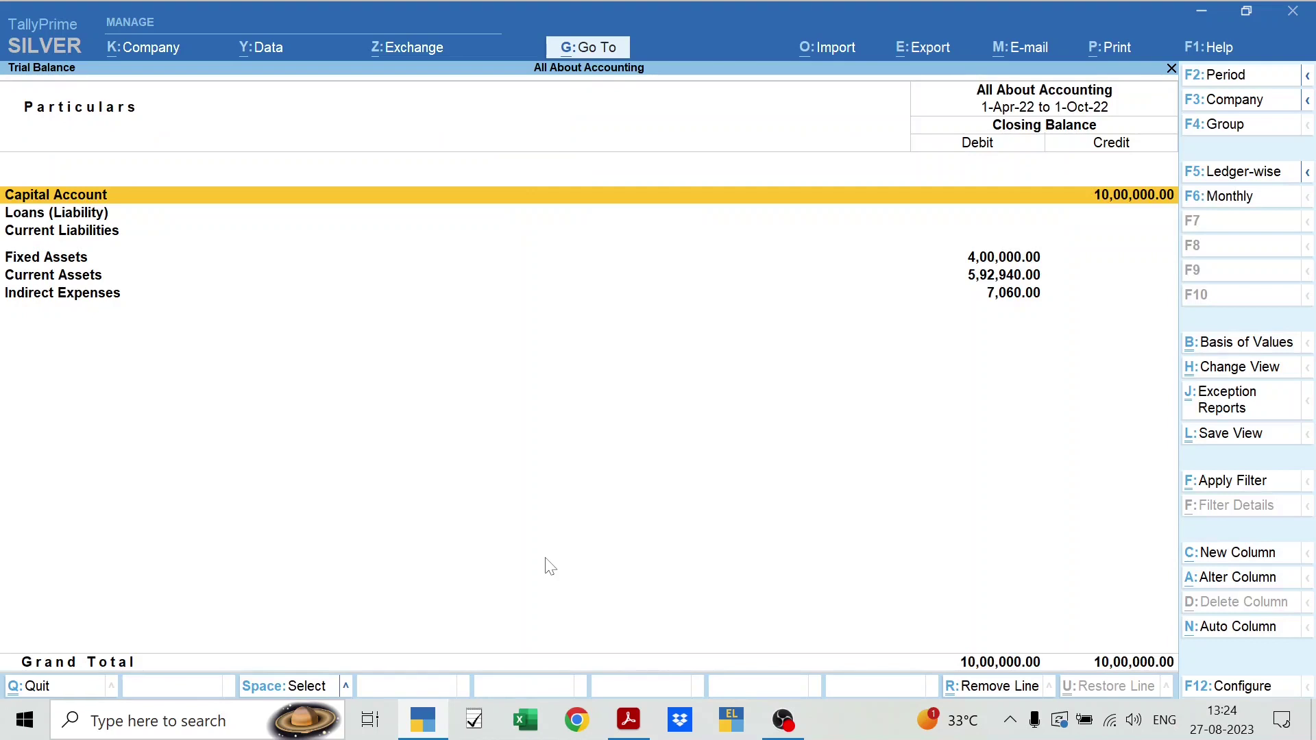
key(Down)
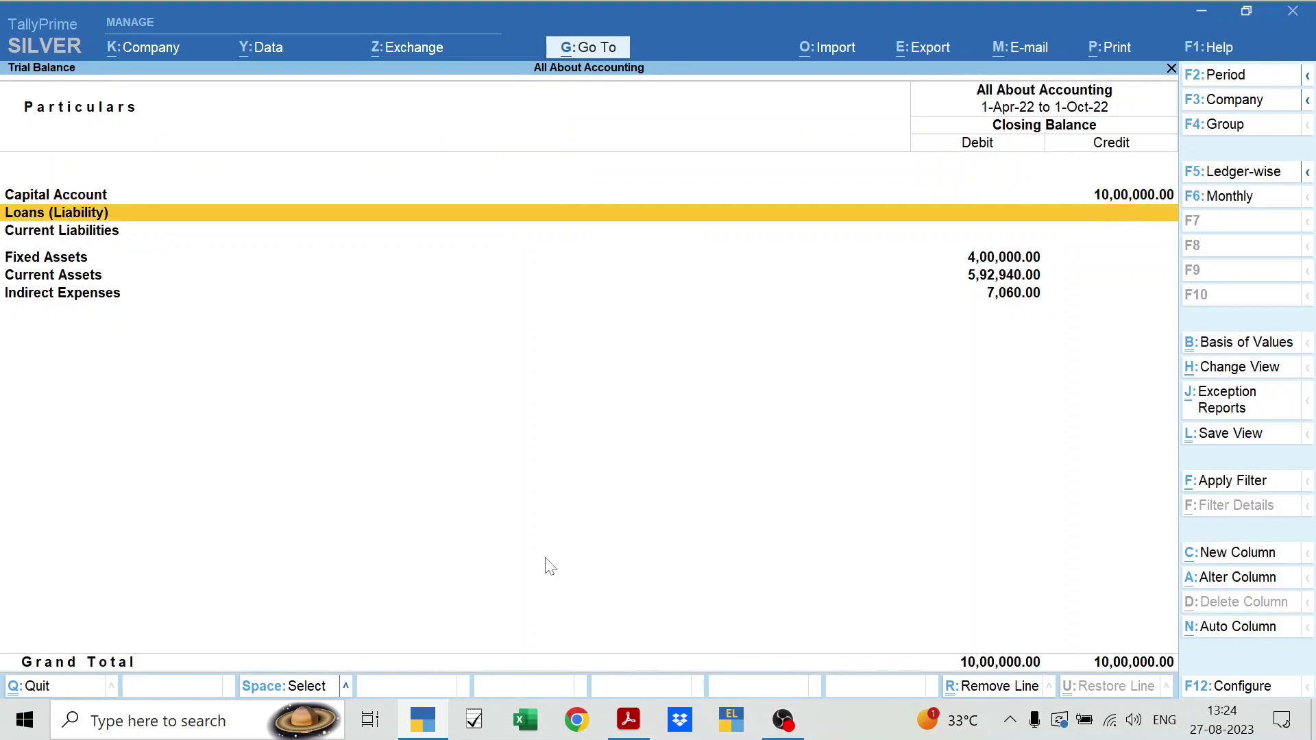
key(Return)
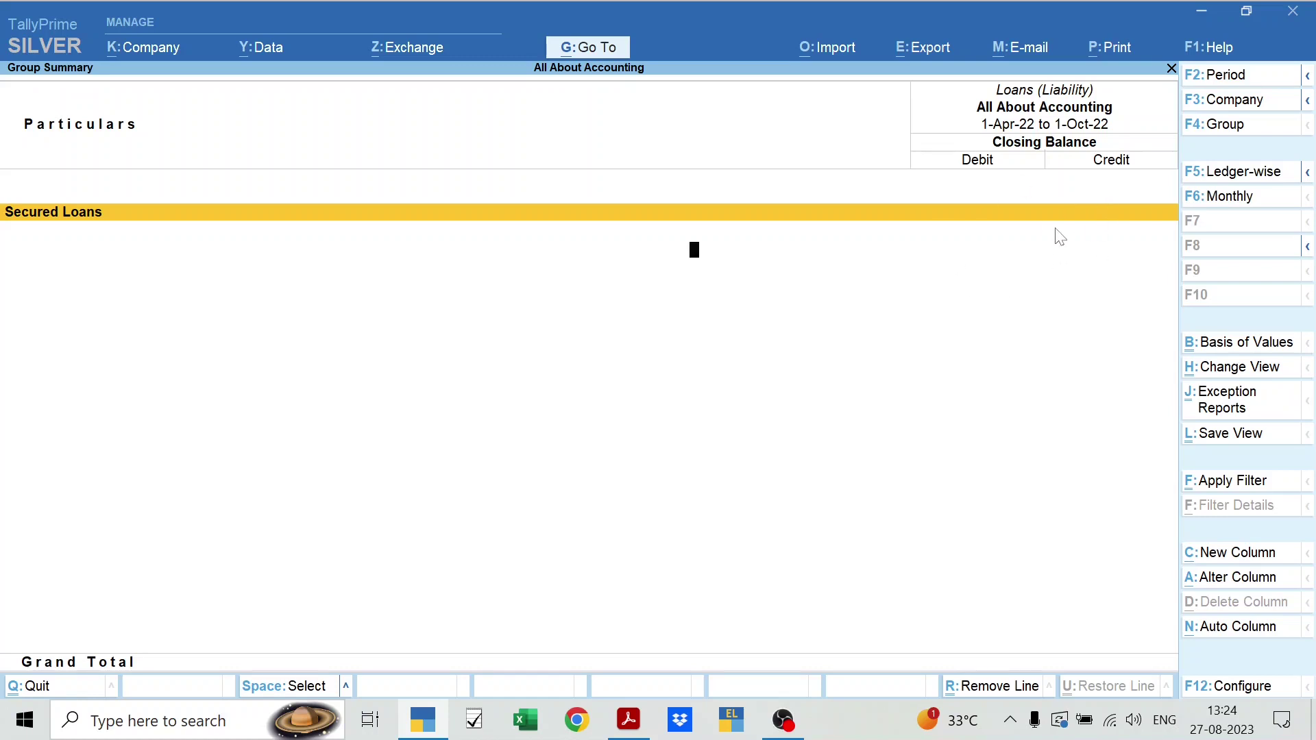
- Configure the Loans (Liability) group summary to show the opening balance and transactions
key(F12)
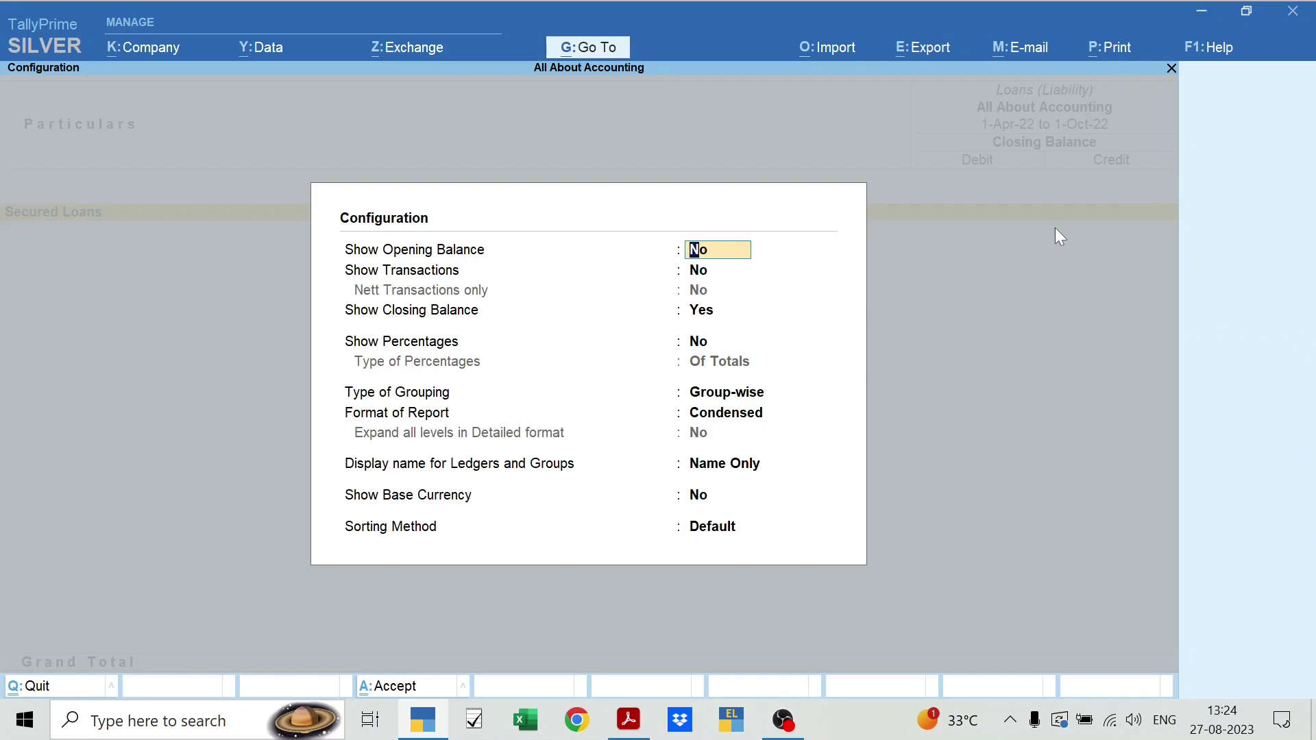
text(y)
key(Return)
text(y)
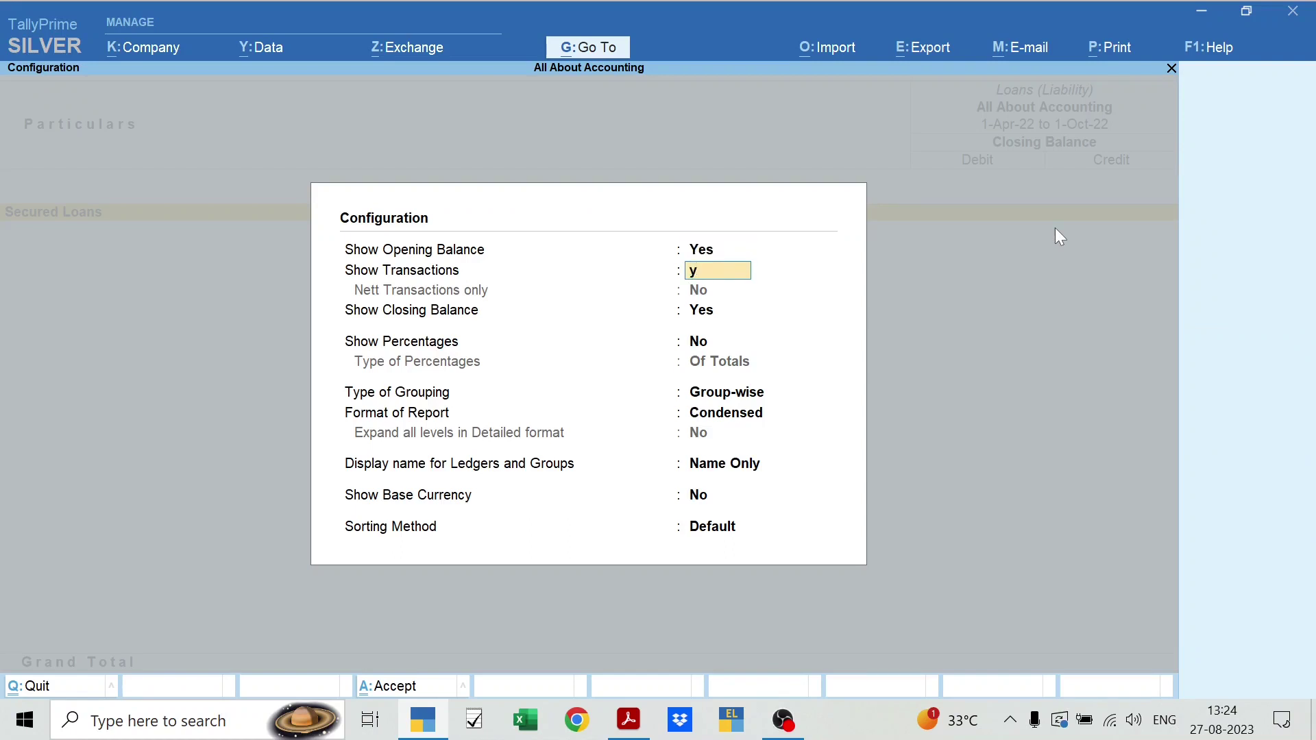
key(Return)
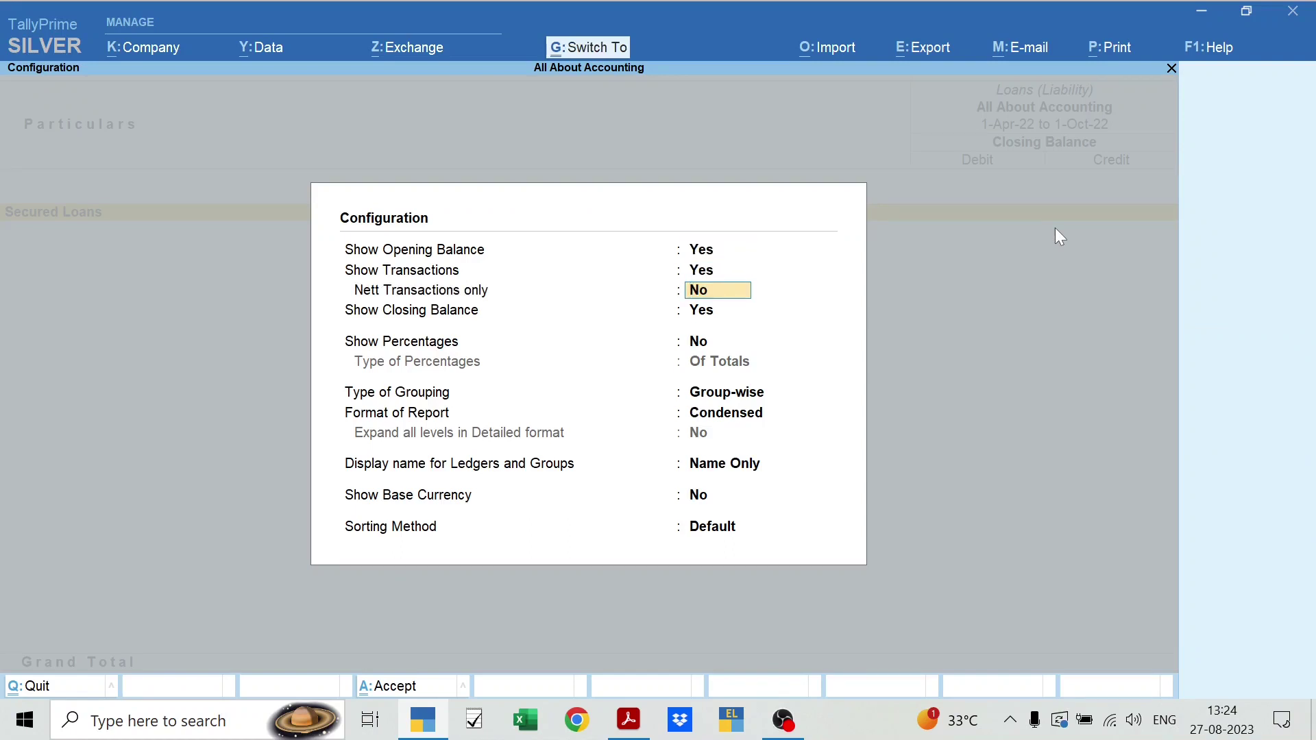
key(ctrl+a)
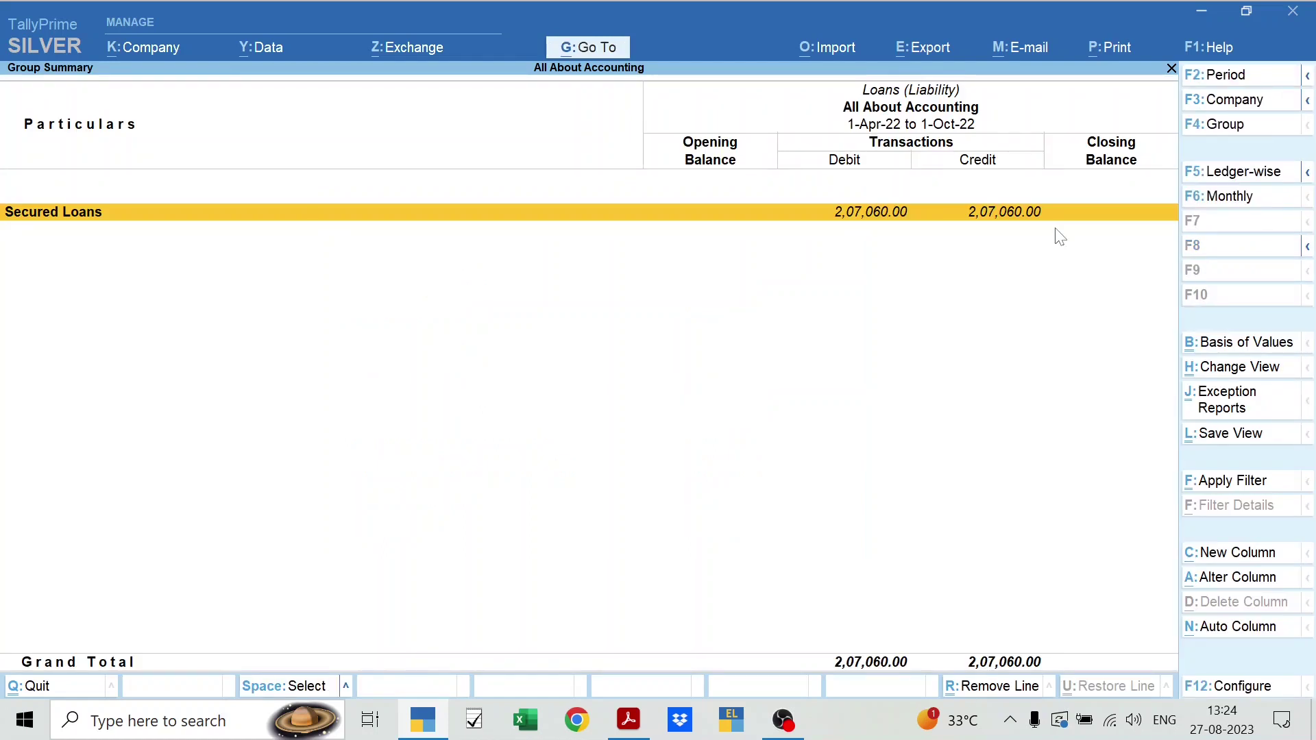
- Open the monthly summary of XYZ Bank Car Loan under Secured Loans and compare it with the PDF's EMI schedule
key(Return)
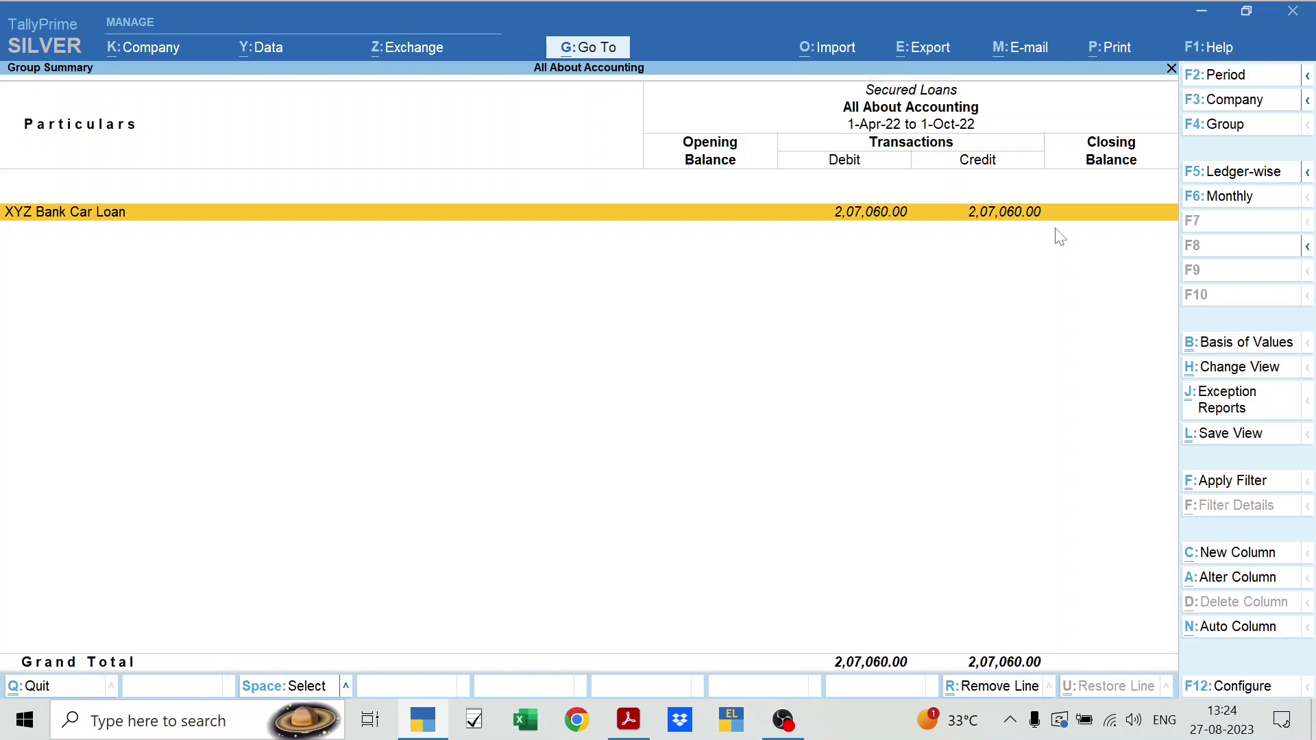
key(Return)
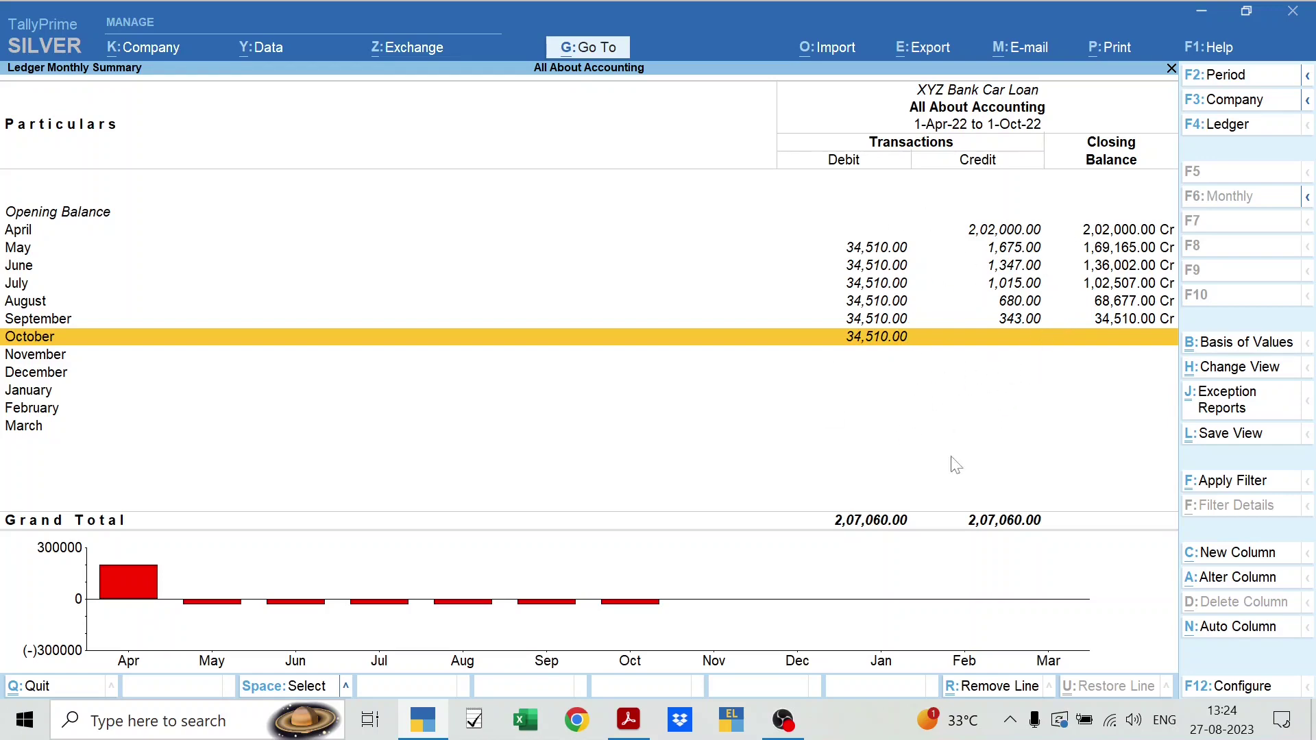
key(alt+Tab)
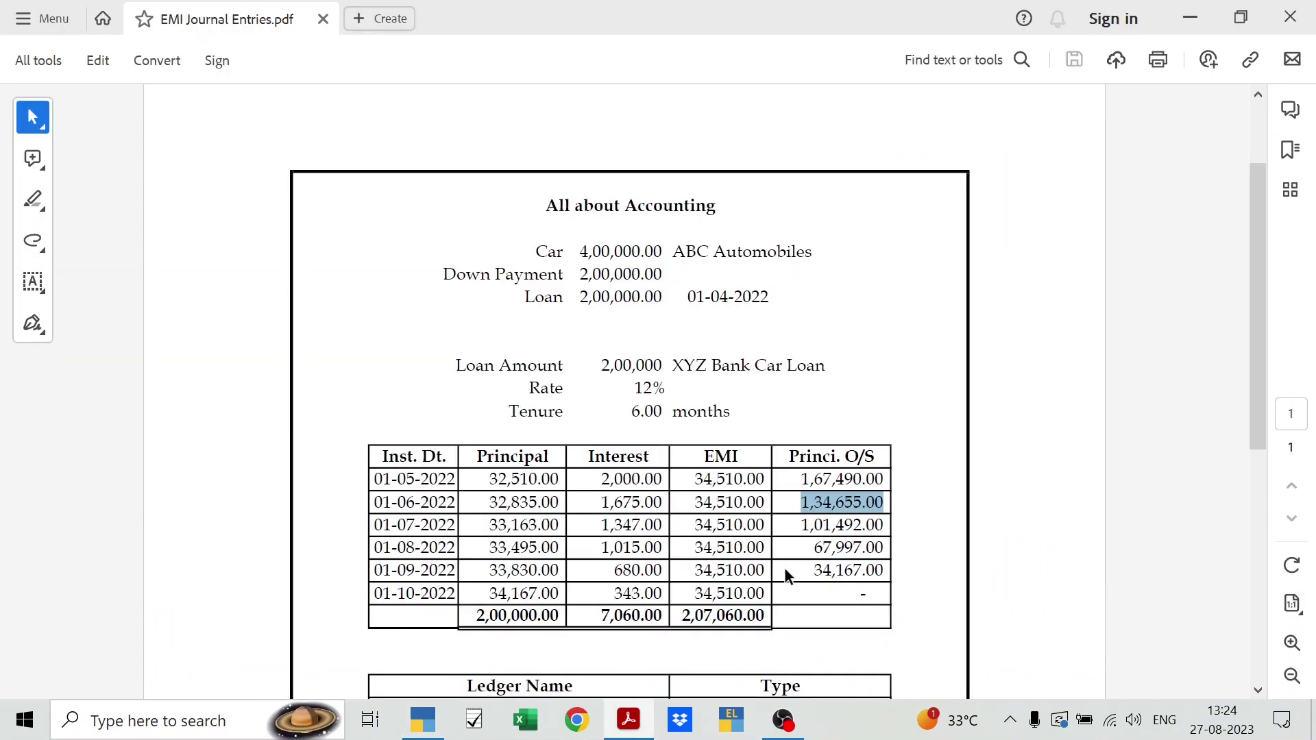
scroll(739, 473, down, 1)
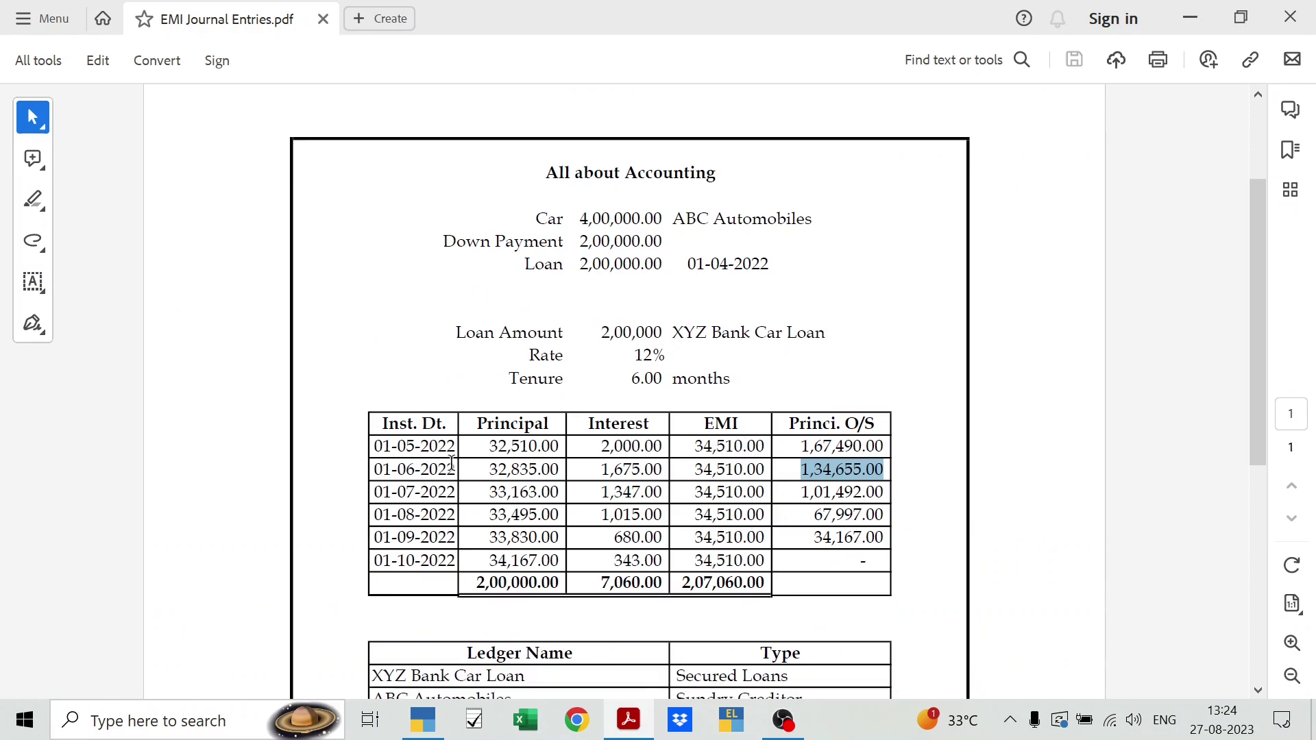
key(alt+Tab)
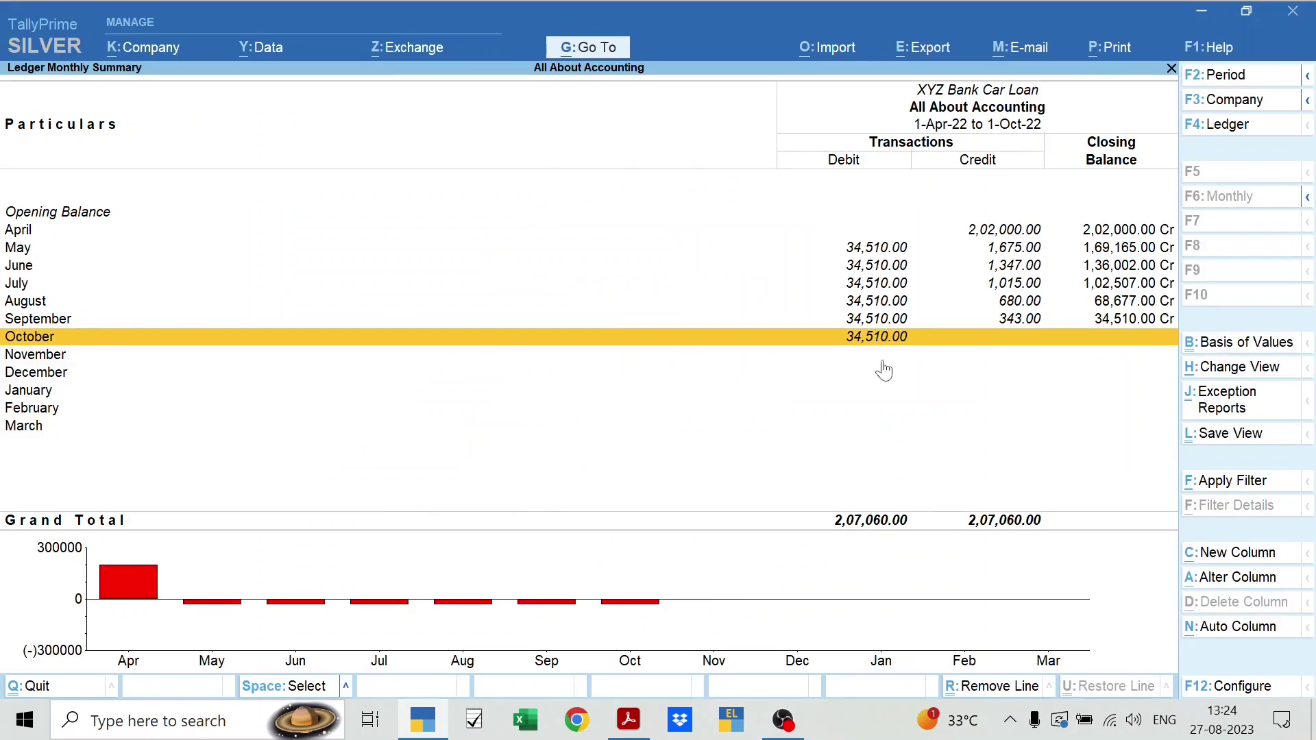
key(alt+Tab)
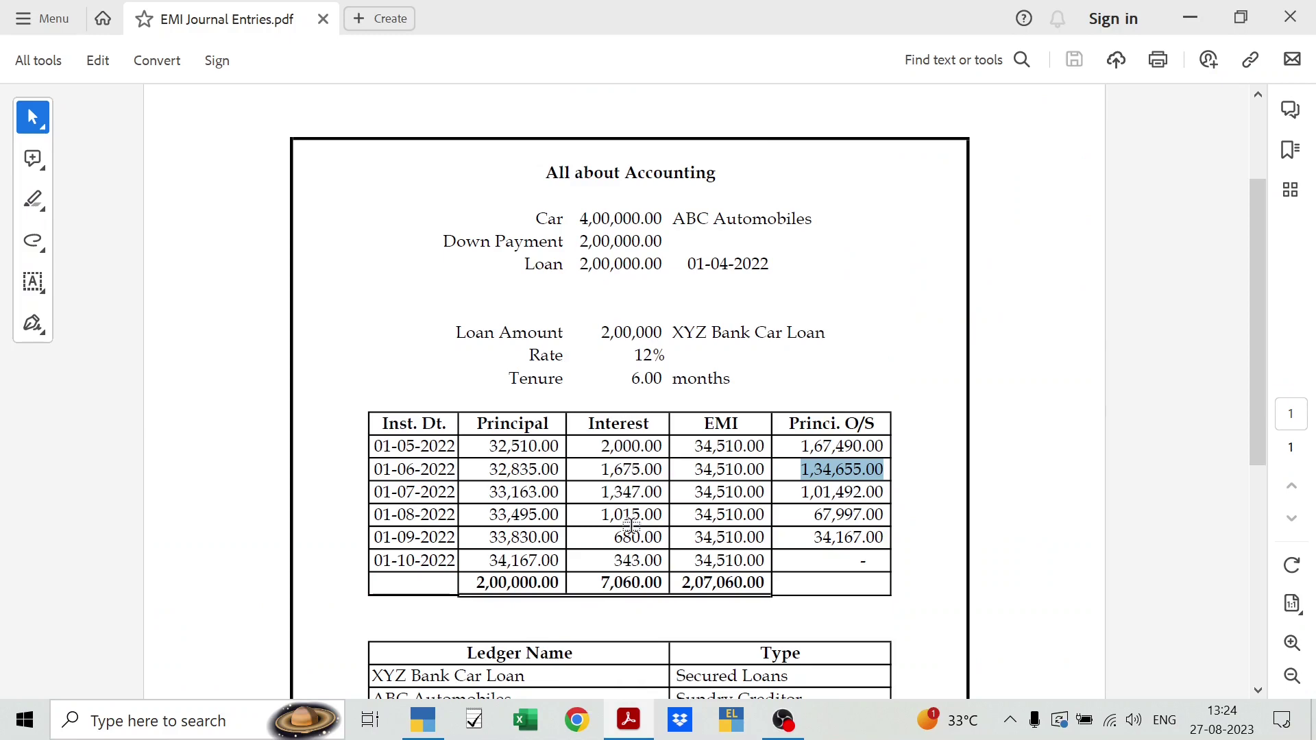
key(alt+Tab)
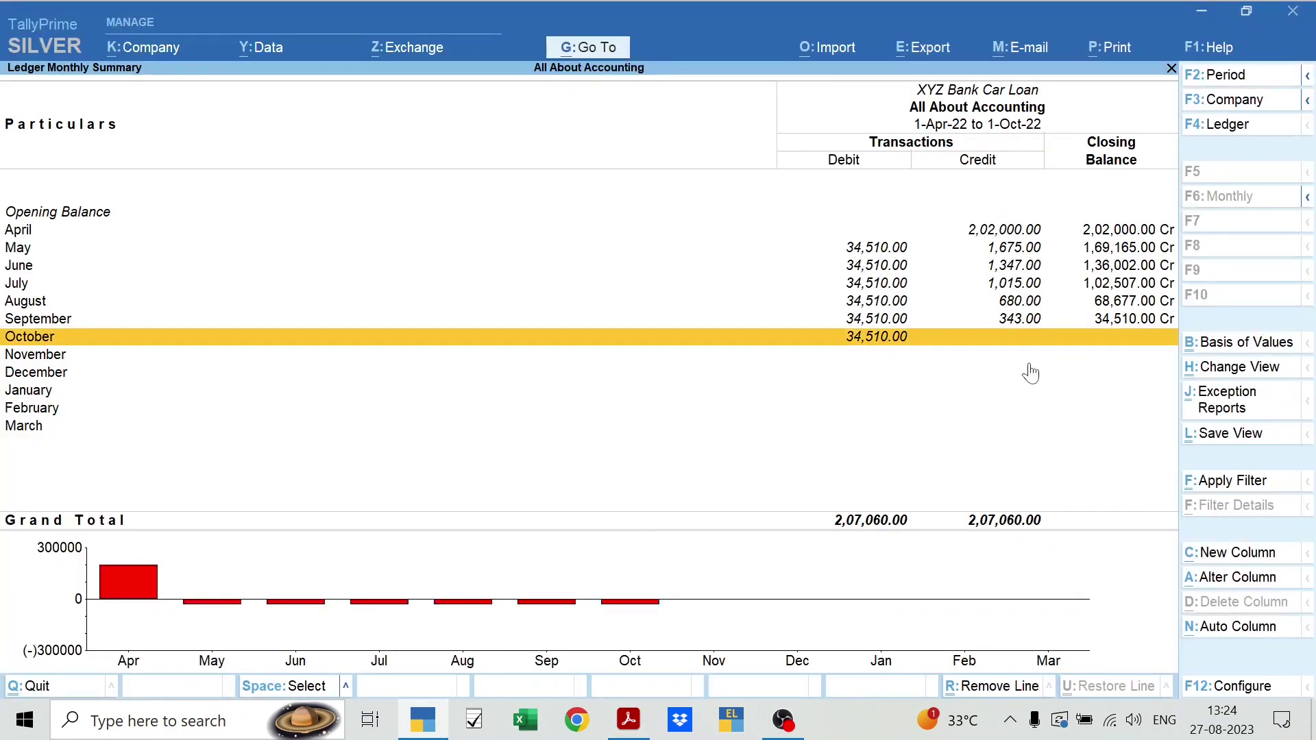
- Examine April's vouchers in the XYZ Bank Car Loan ledger and return to the monthly summary
key(Up)
key(Up)
key(Up)
key(Up)
key(Up)
key(Up)
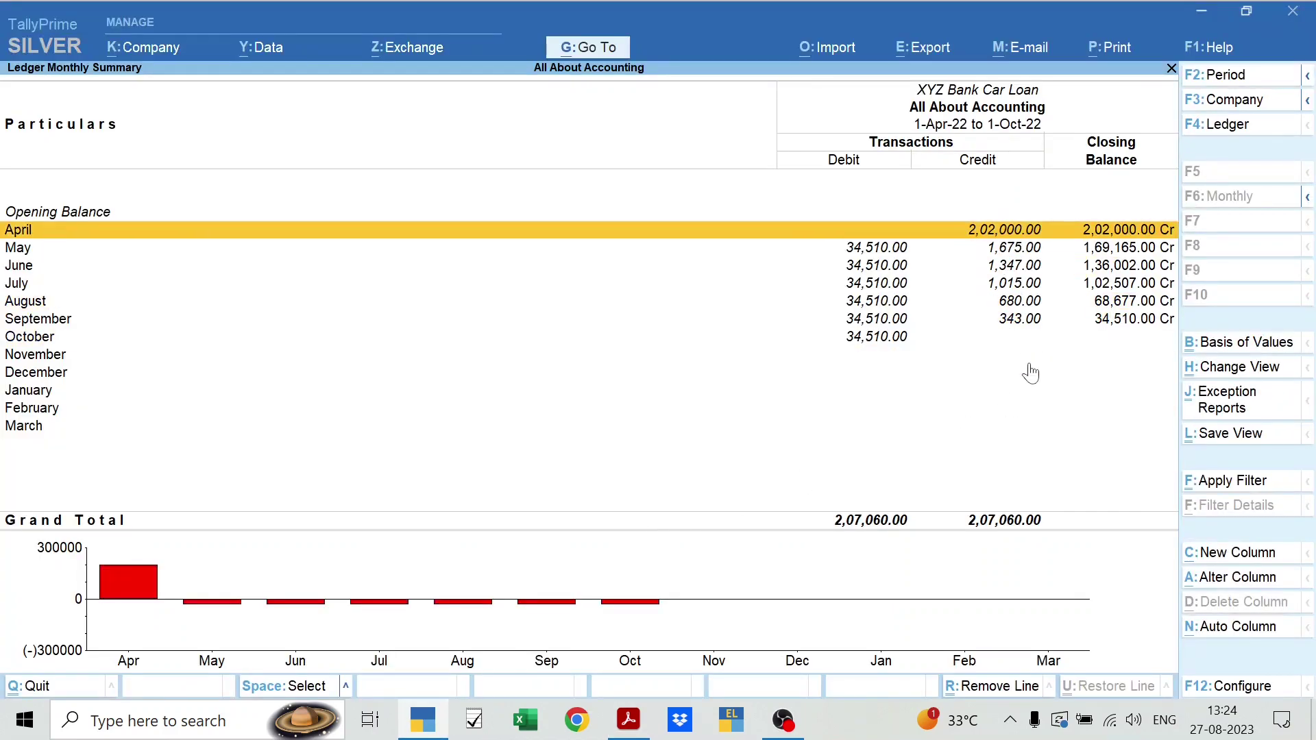
key(Return)
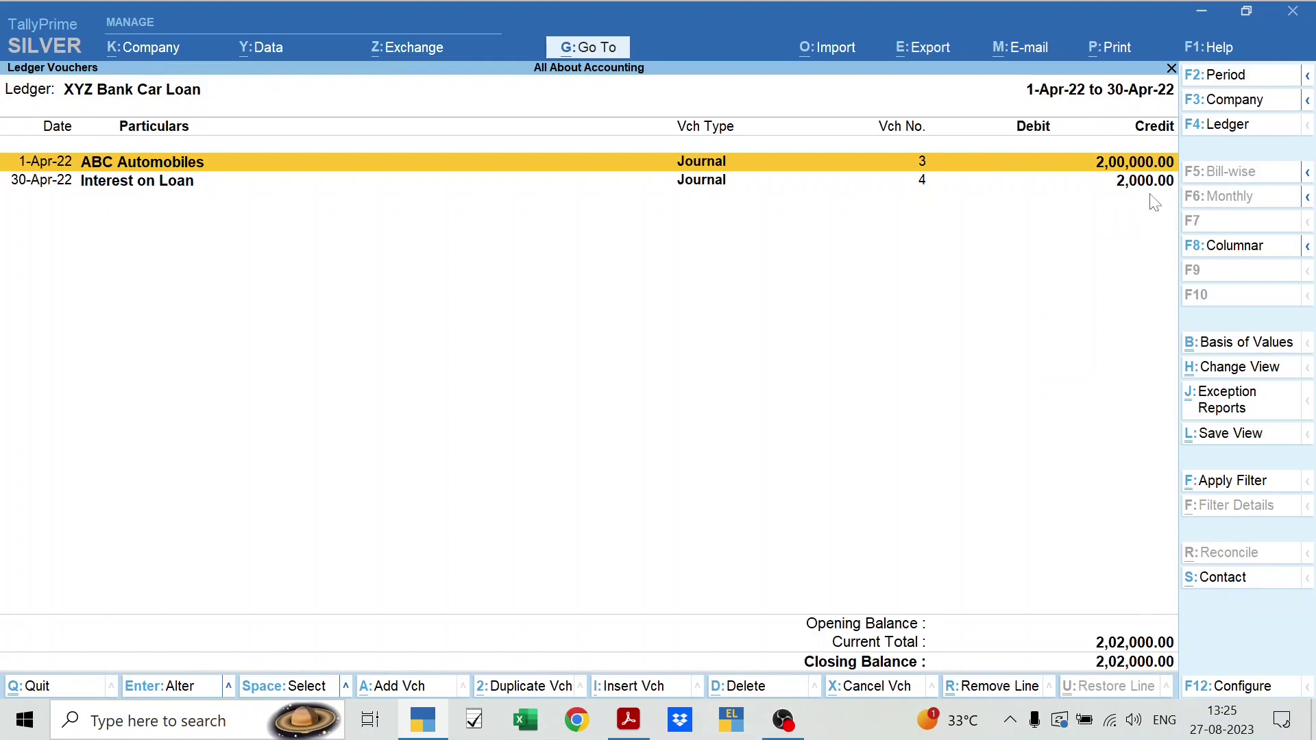
key(Escape)
- Compare the car loan's monthly interest credits from May onwards with the interest column in the PDF
key(Down)
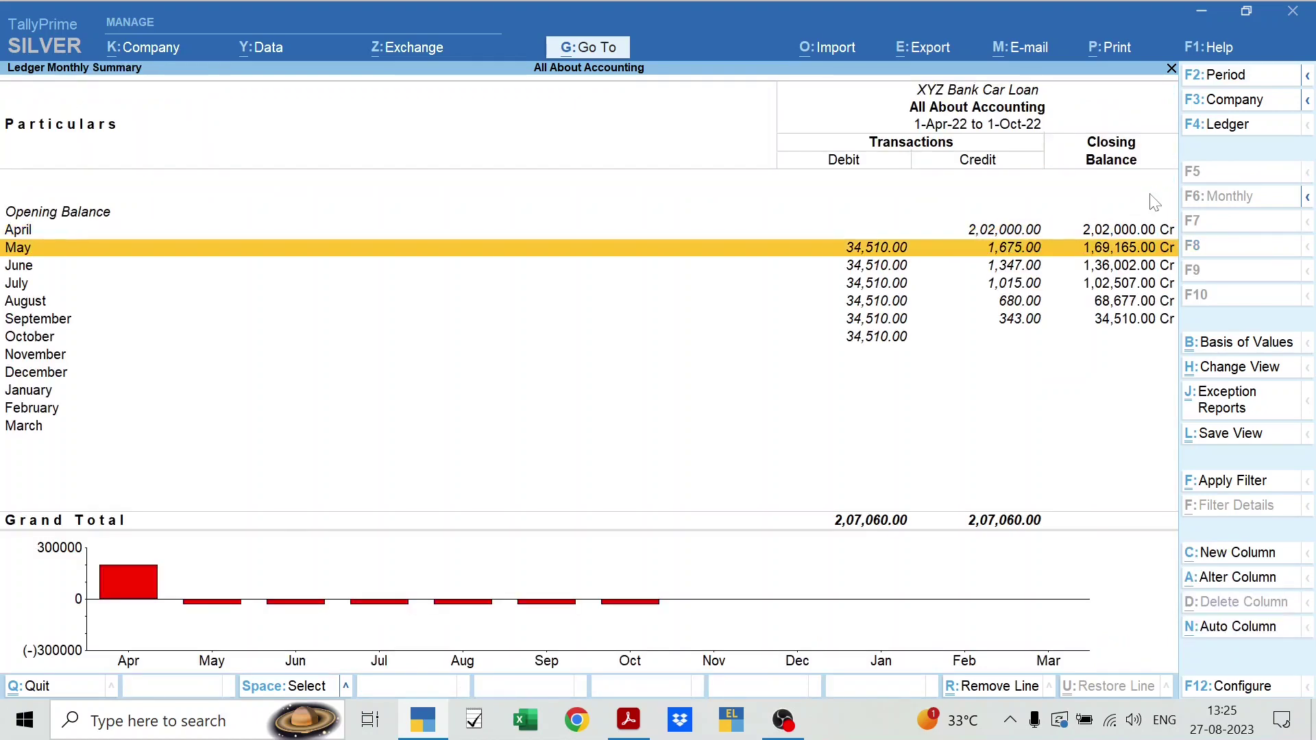
key(Down)
key(Down)
key(Up)
key(Up)
key(alt+Tab)
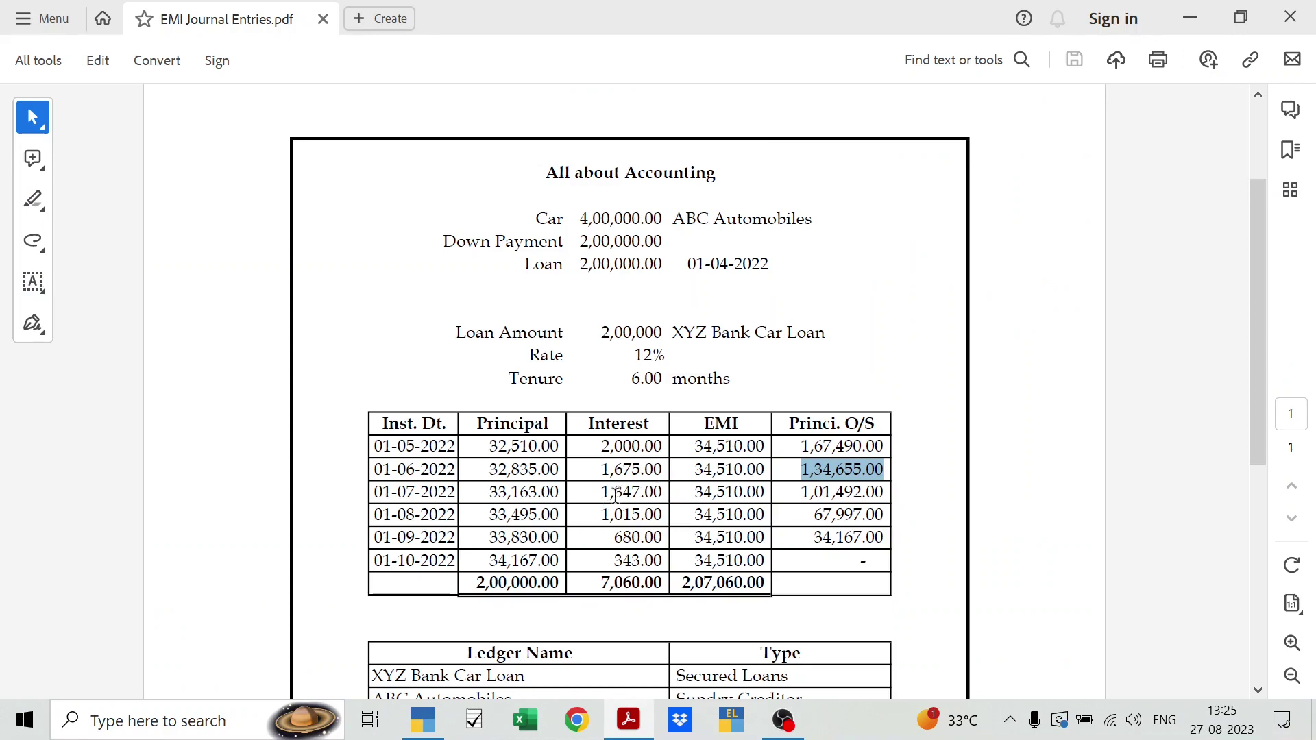
key(alt+Tab)
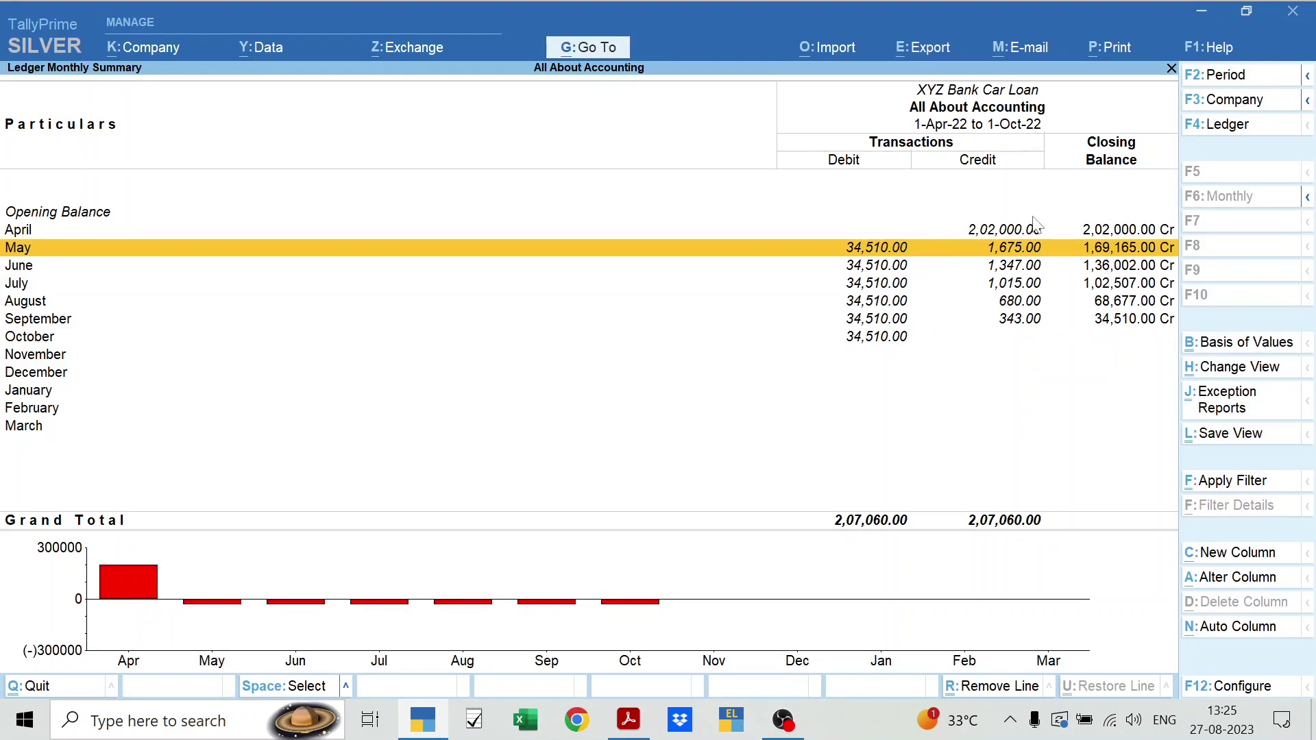
- Review the car loan's June to October rows and compare the October closing balance with the final outstanding principal in the PDF
key(Down)
key(Down)
key(Down)
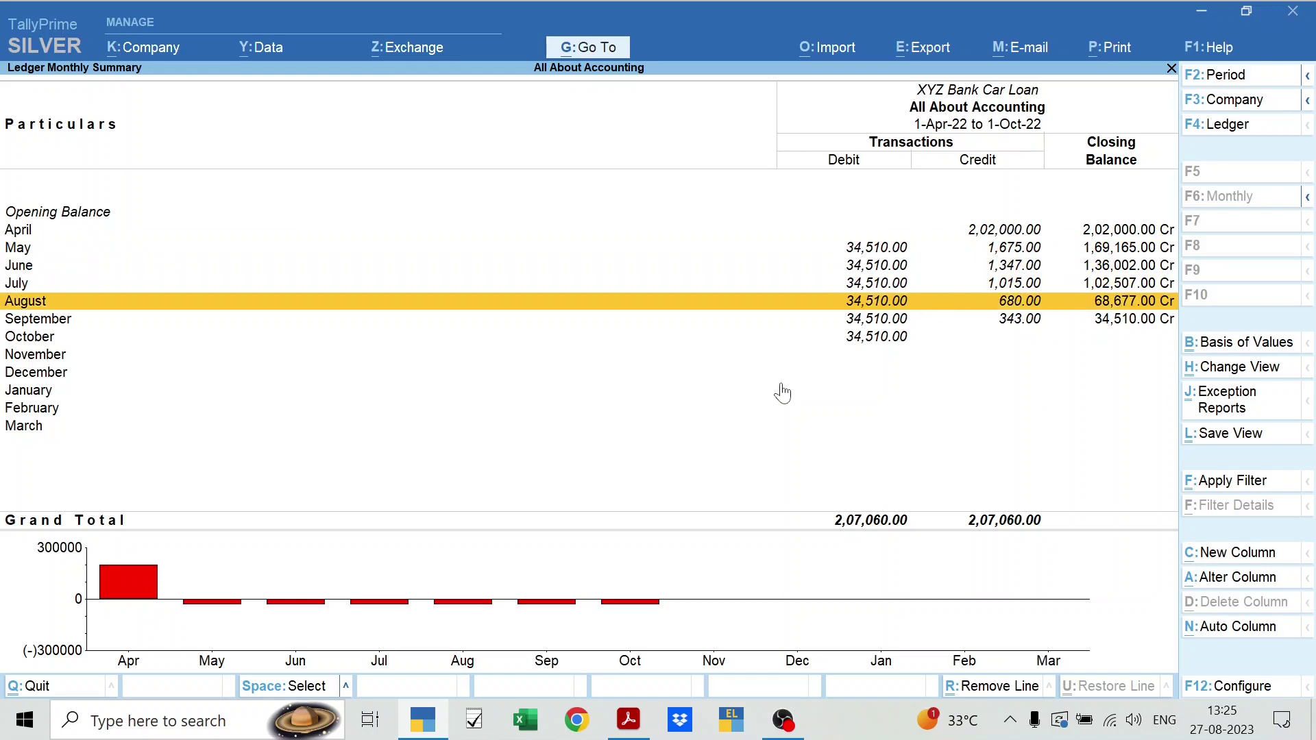
key(Down)
key(Down)
key(alt+Tab)
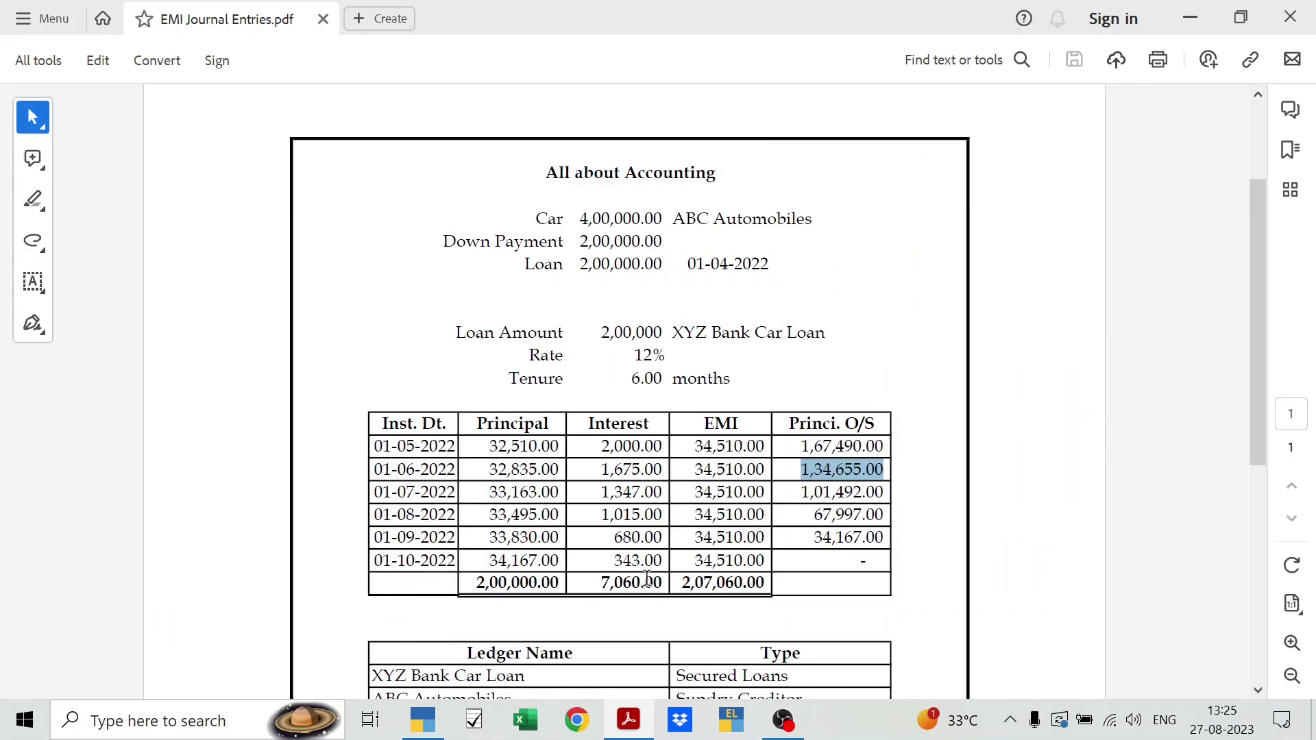
drag(853, 566, 869, 563)
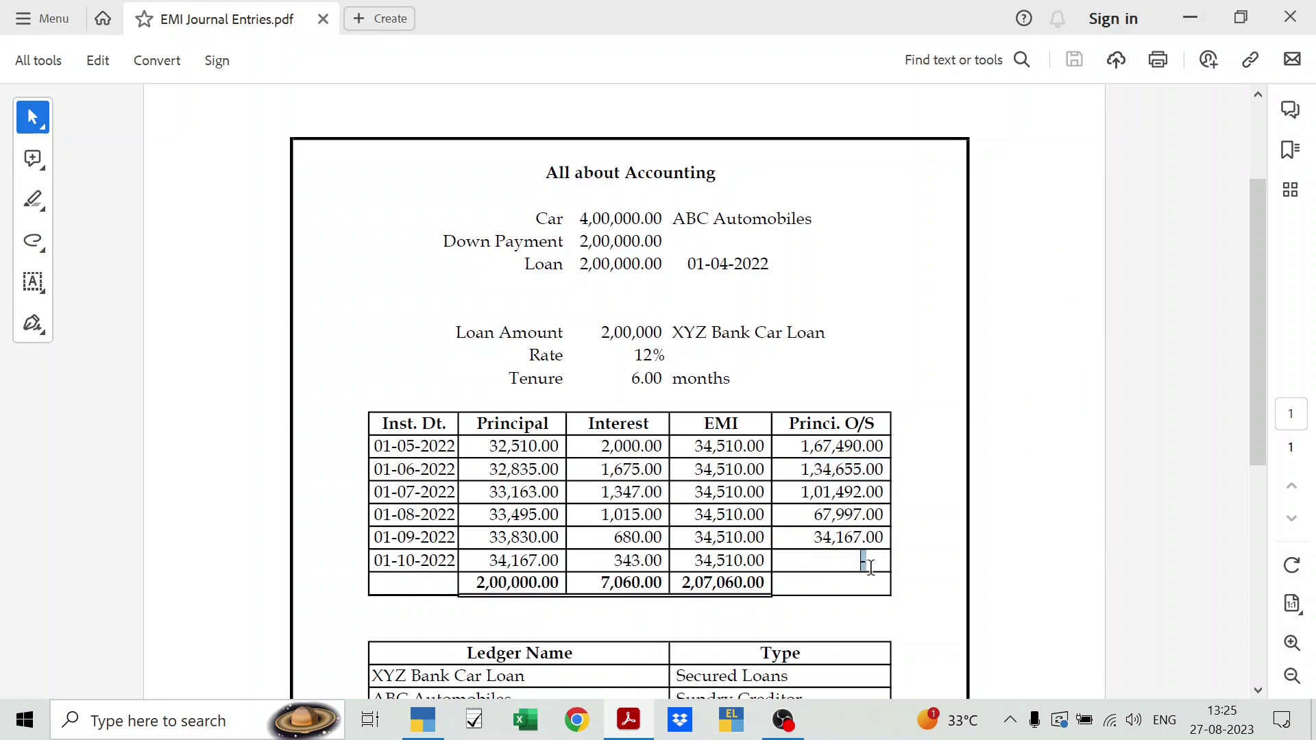
key(alt+Tab)
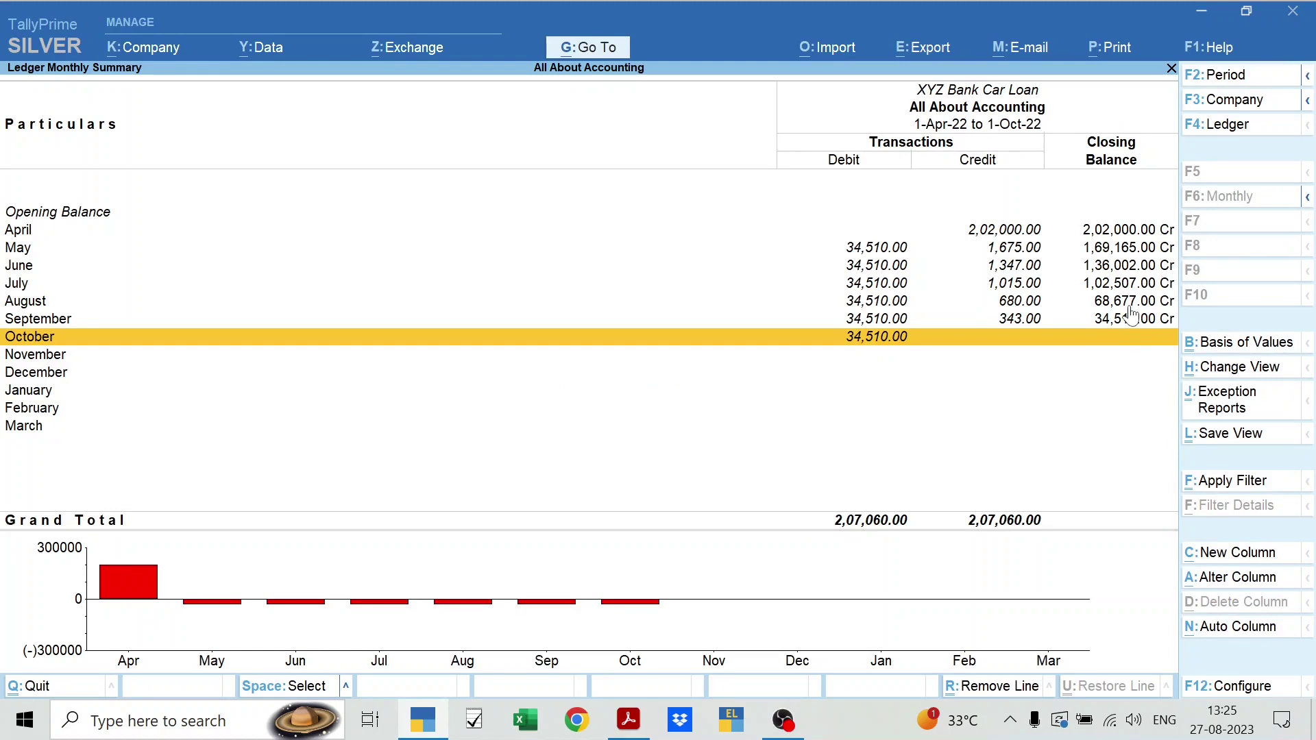
- Open September's vouchers in the XYZ Bank Car Loan ledger and set the period from 1-Apr-22 to 1-Oct-22
key(Up)
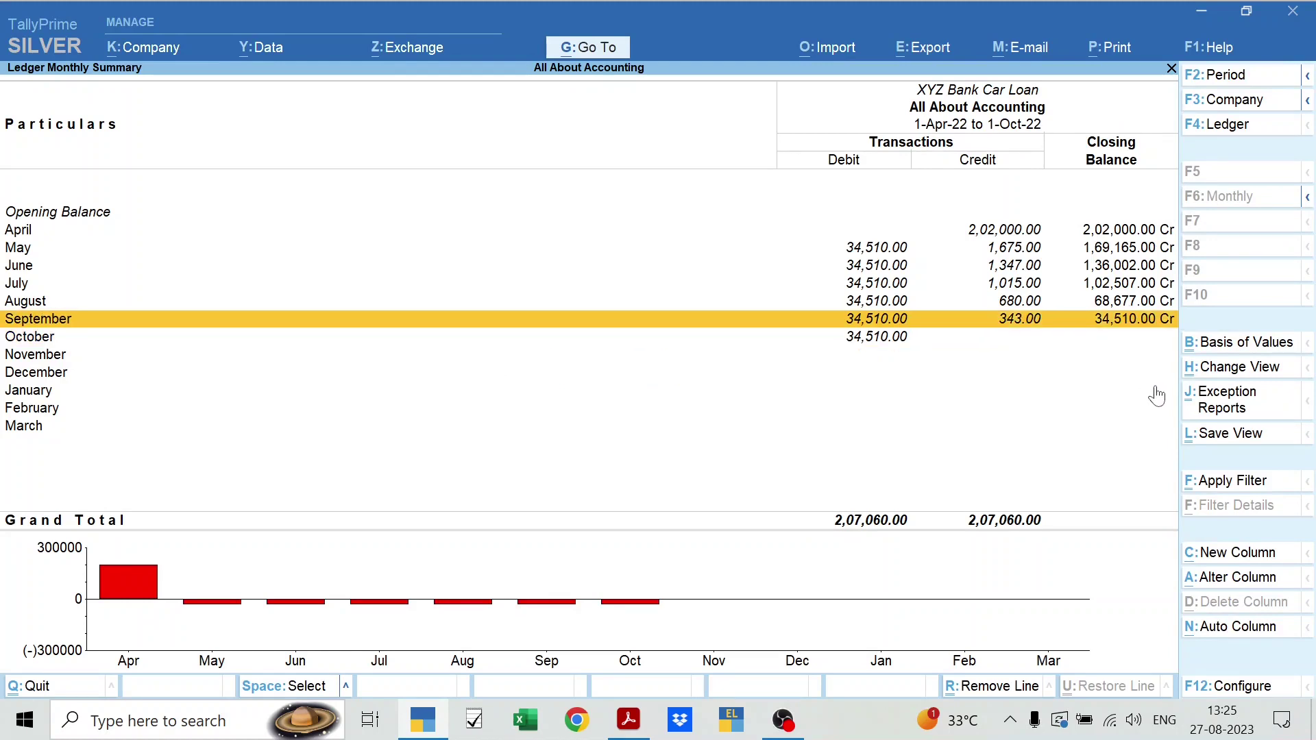
key(Return)
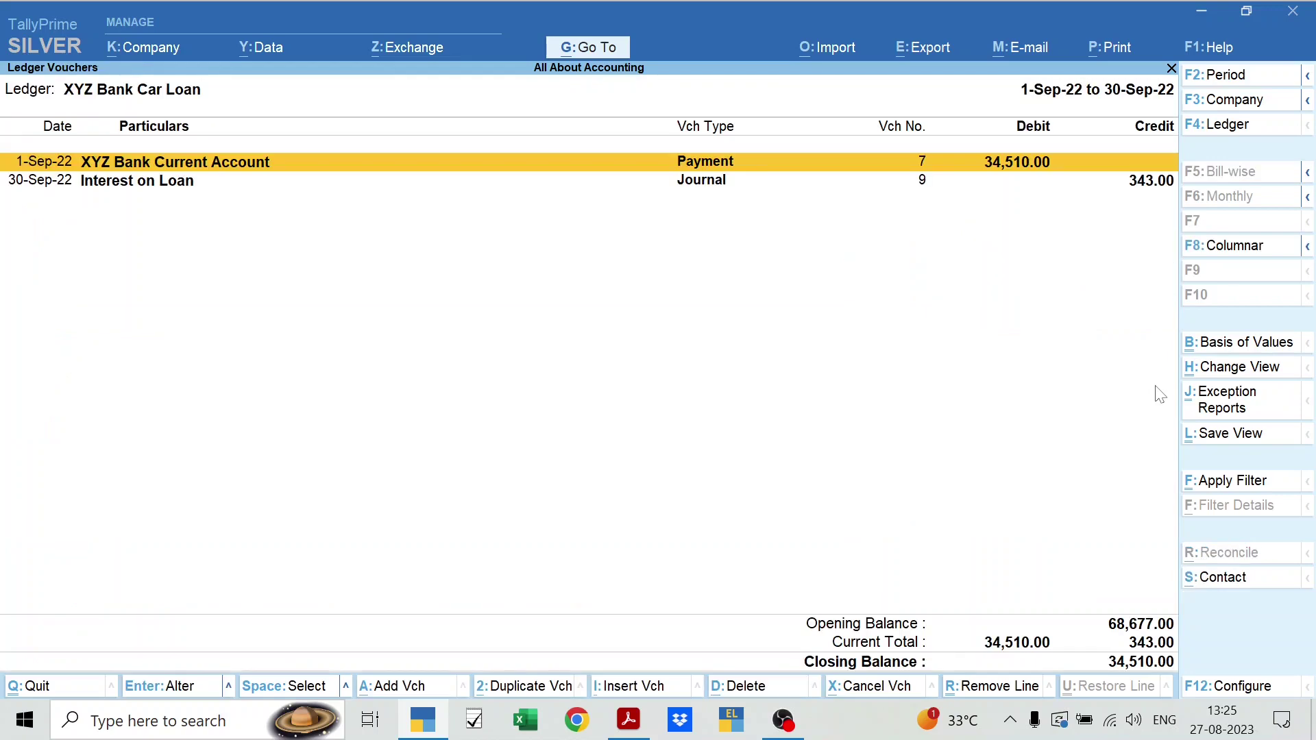
key(F2)
text(1-4)
key(Return)
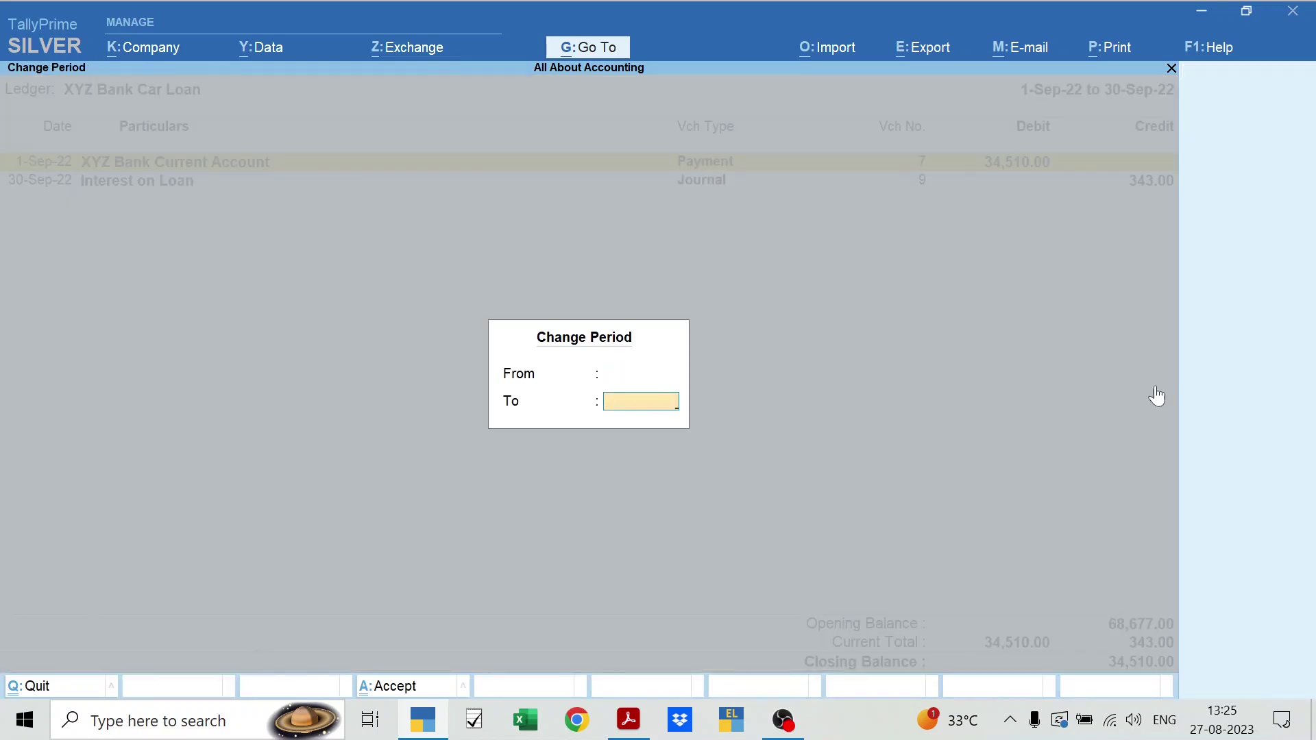
text(1-10)
key(Return)
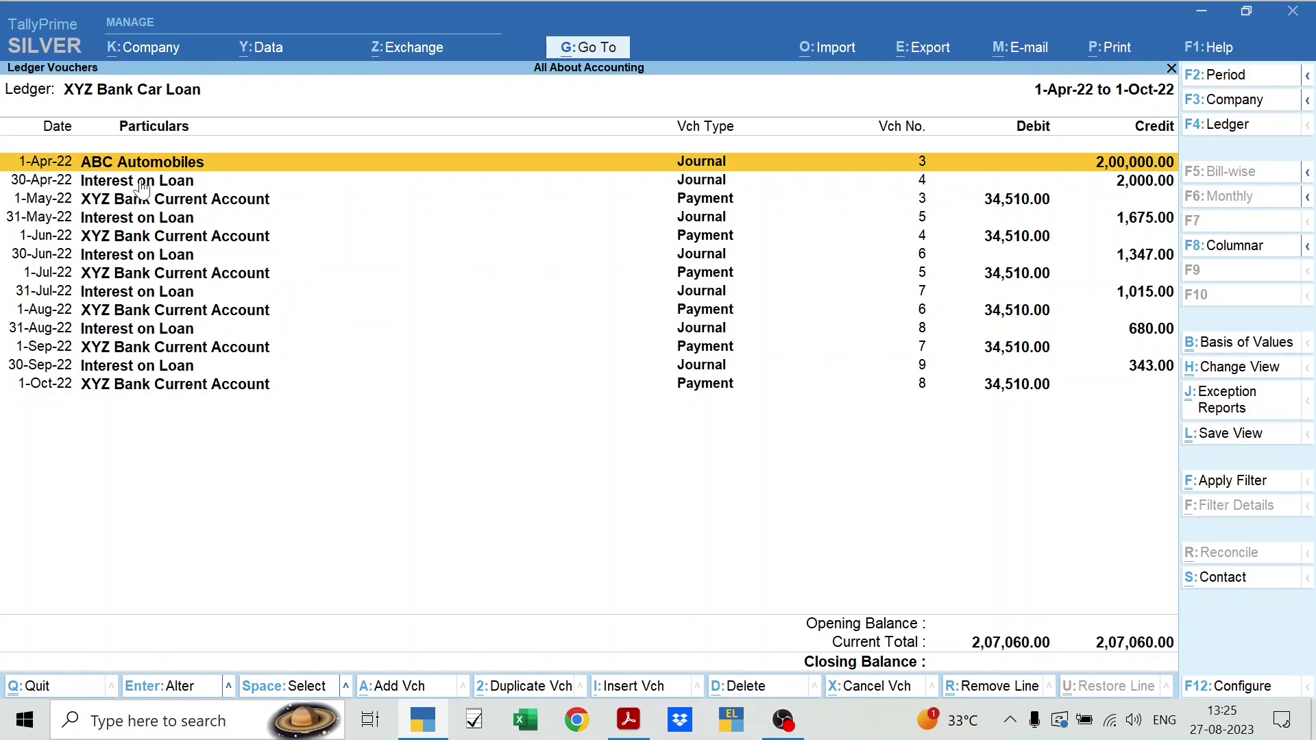
- Examine the car loan's interest journals and EMI payments in date order, from the 30-Apr-22 interest entry to the 1-Oct-22 payment
key(Down)
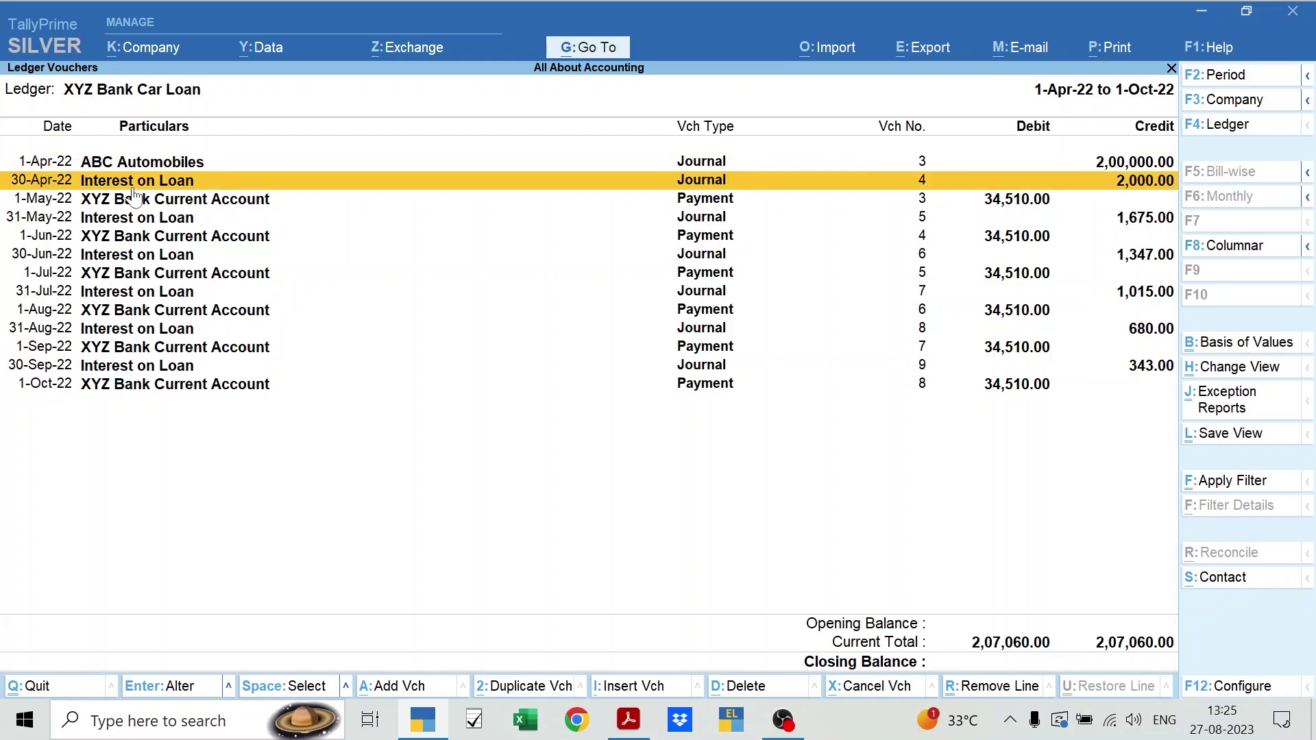
key(Down)
key(space)
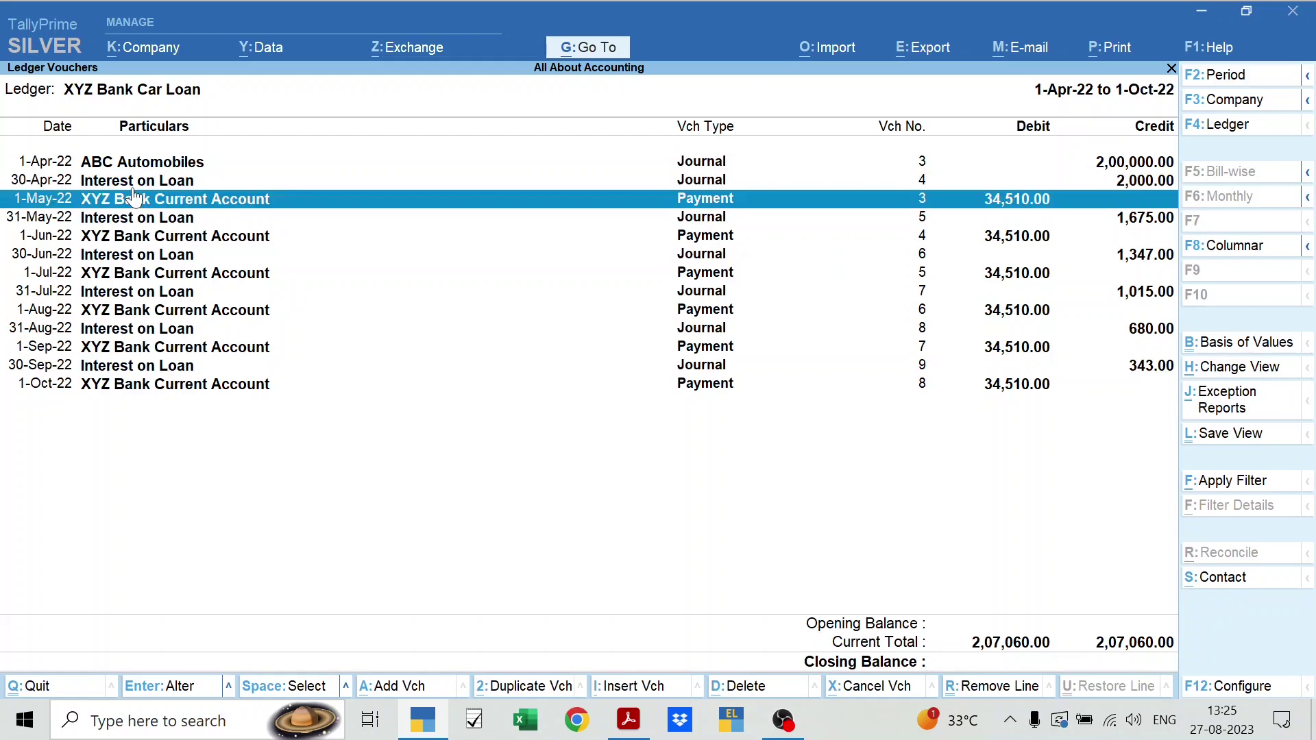
key(space)
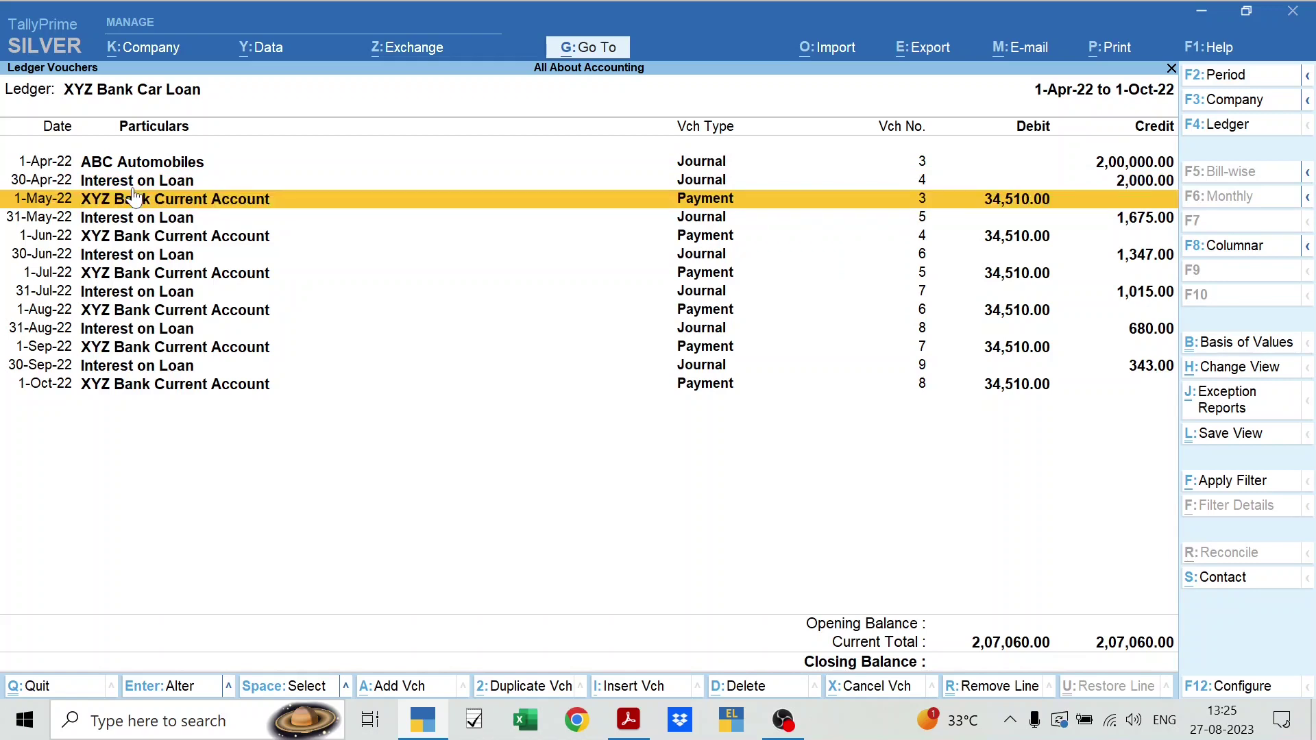
key(Down)
key(Down)
key(Down)
key(Down)
key(Down)
key(Down)
key(Down)
key(Down)
key(Down)
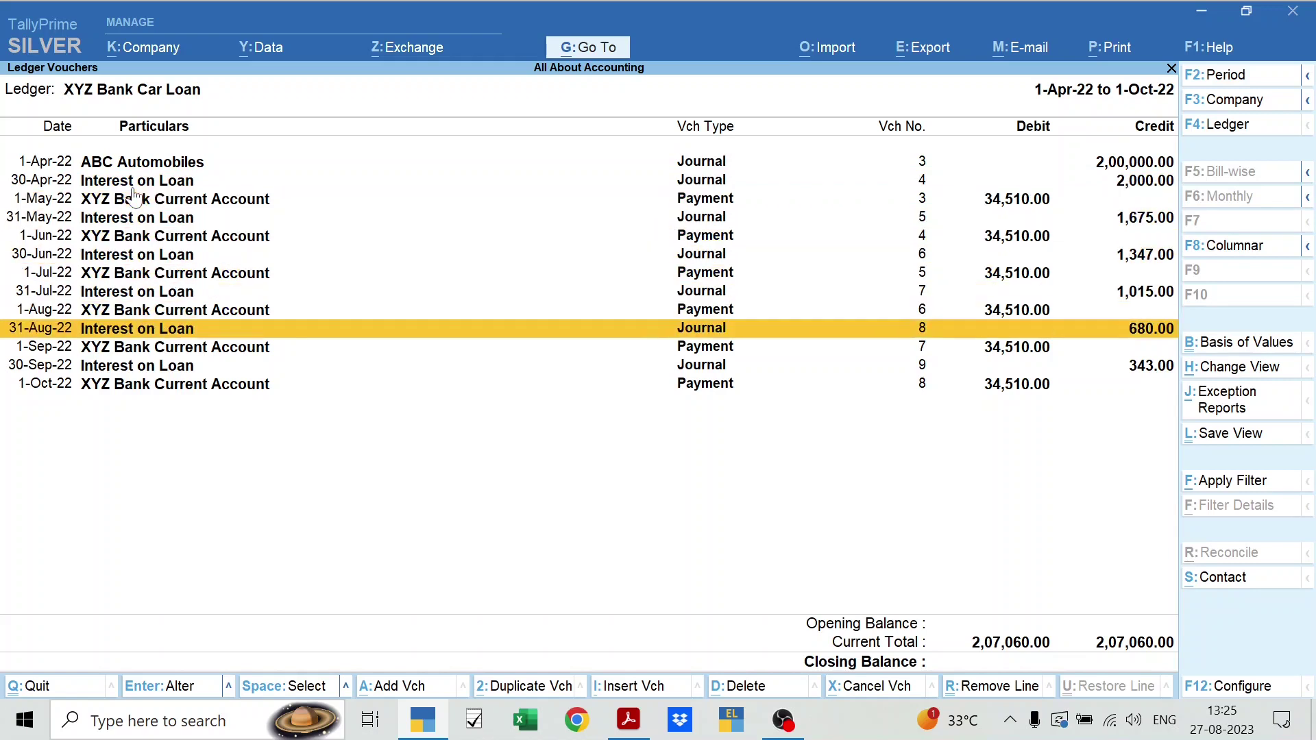
key(Down)
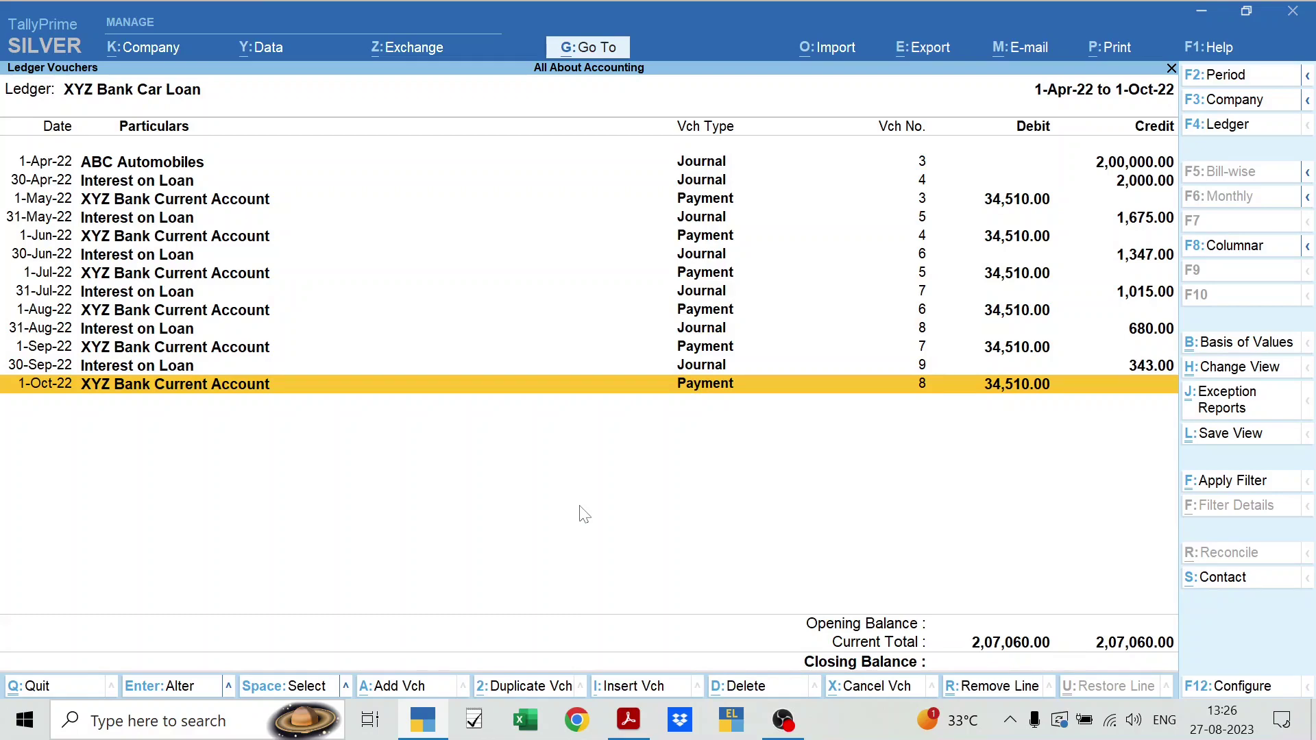
- Compare the full XYZ Bank Car Loan voucher list with the EMI schedule in the EMI Journal Entries PDF
key(alt+Tab)
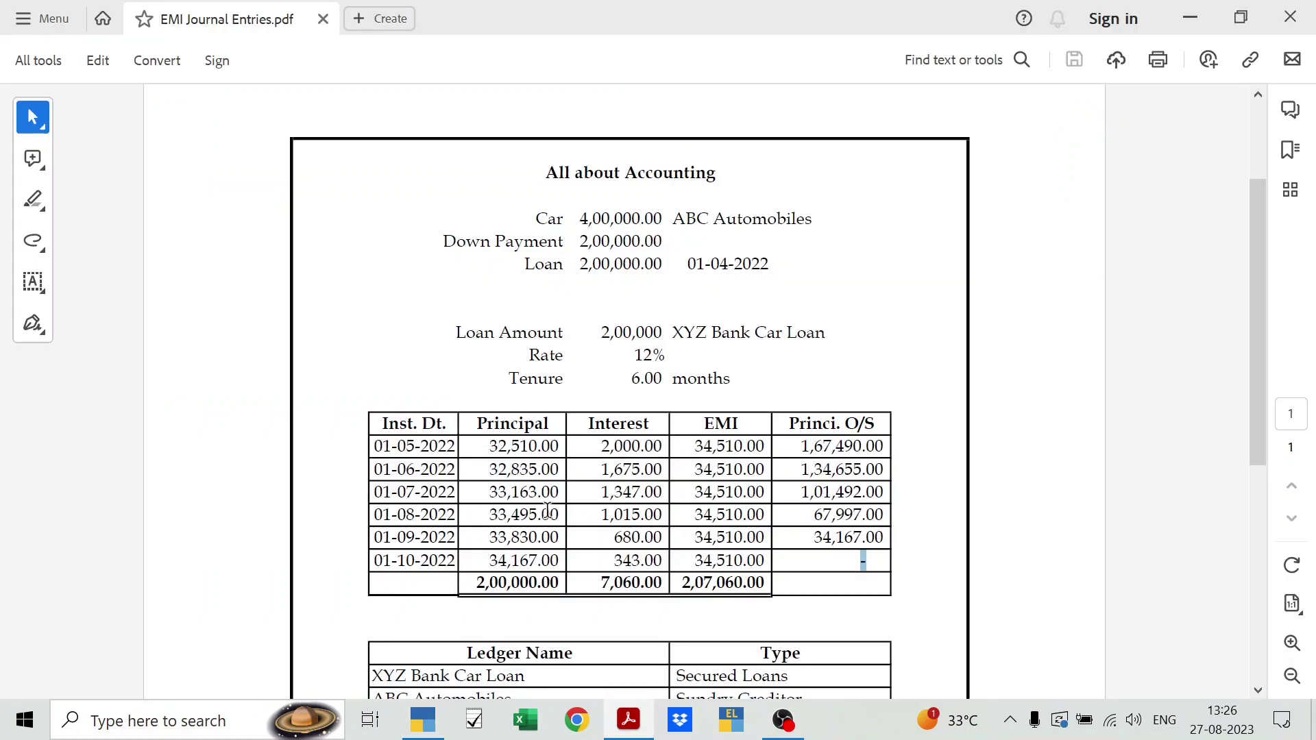
key(alt+Tab)
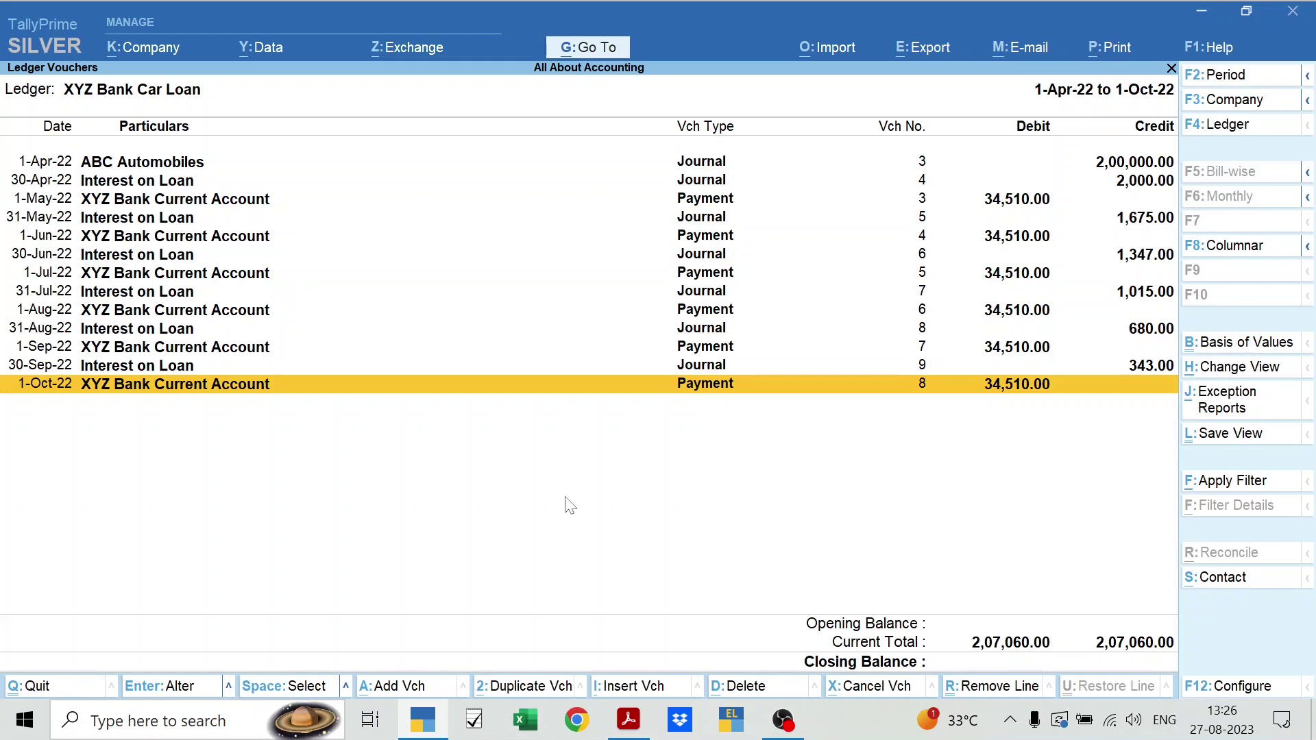
key(alt+Tab)
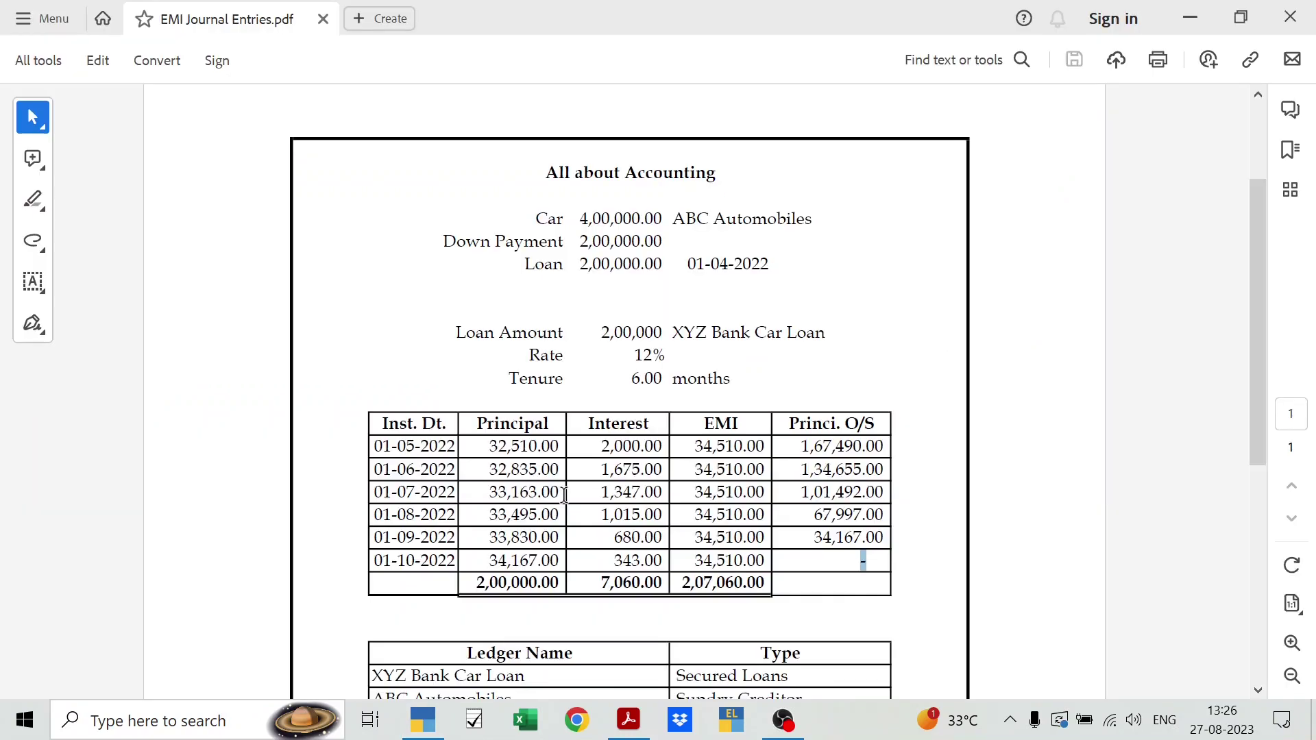